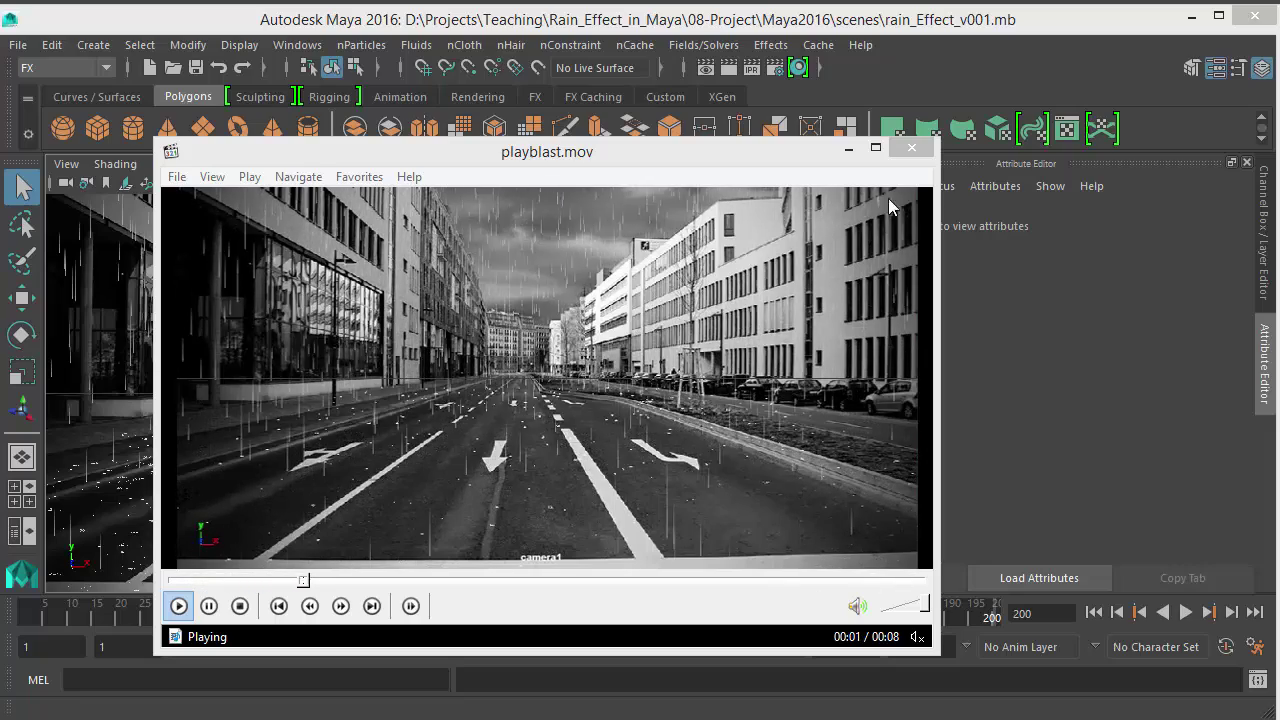
- Close the playblast preview and start a new empty scene
{"action": "left_click", "coordinate": [911, 147]}
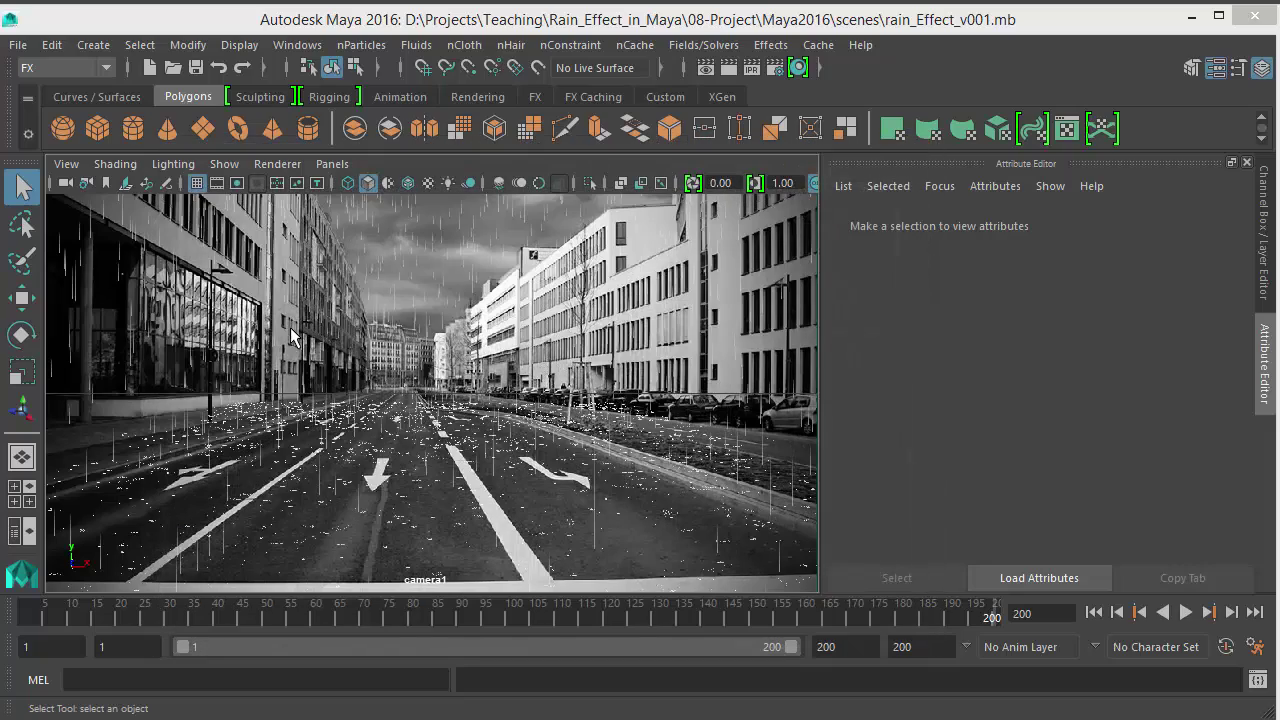
{"action": "left_click", "coordinate": [18, 44]}
{"action": "left_click", "coordinate": [40, 84]}
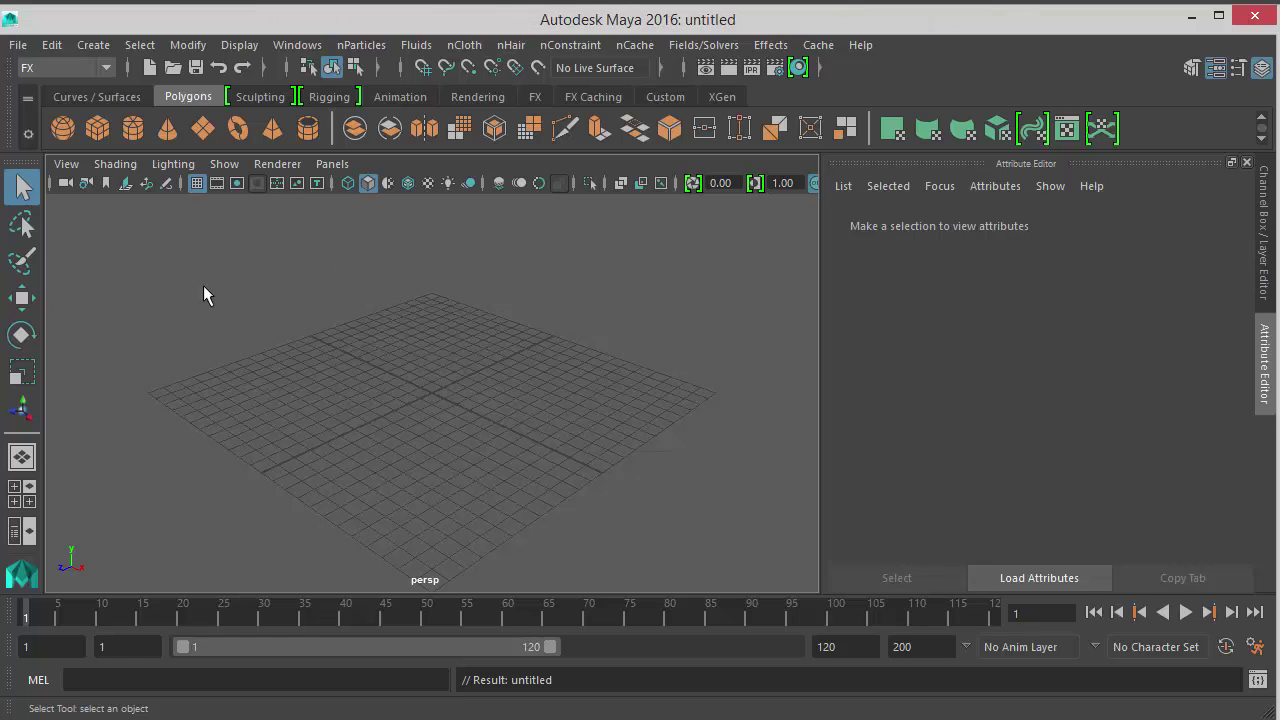
- Create a camera and add an image plane in its environment settings
{"action": "left_click", "coordinate": [97, 44]}
{"action": "mouse_move", "coordinate": [135, 179]}
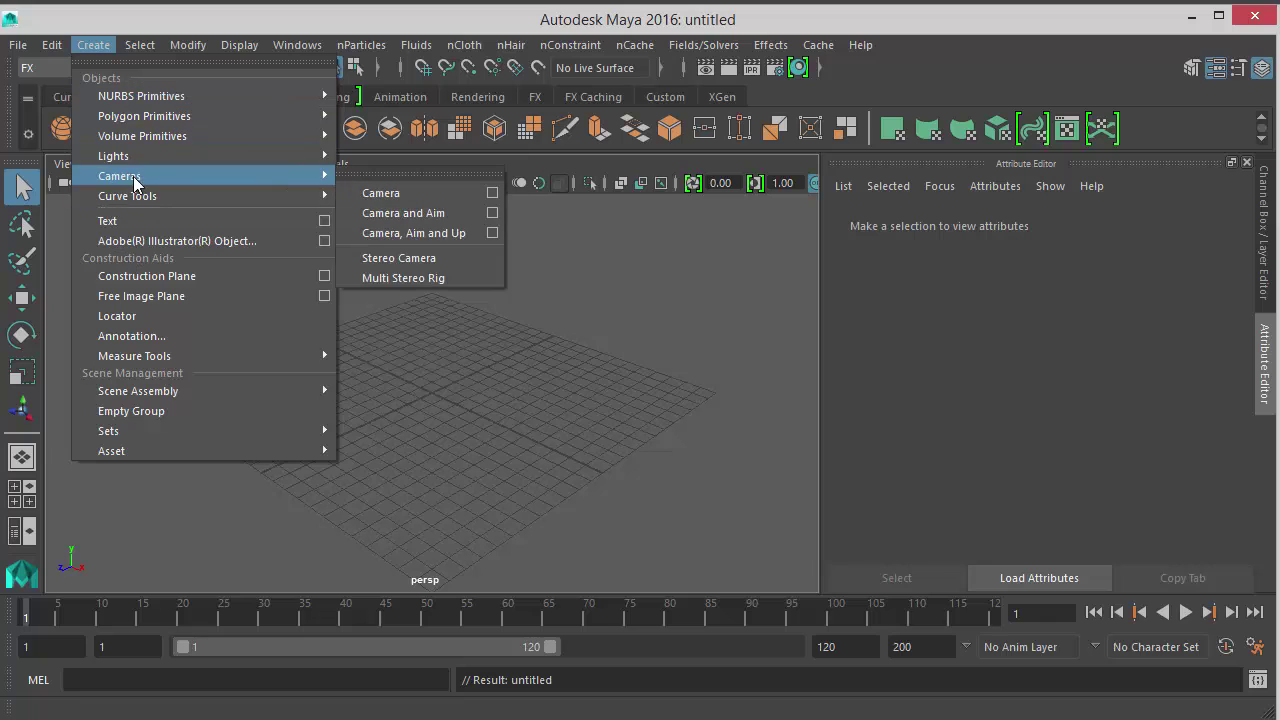
{"action": "left_click", "coordinate": [387, 193]}
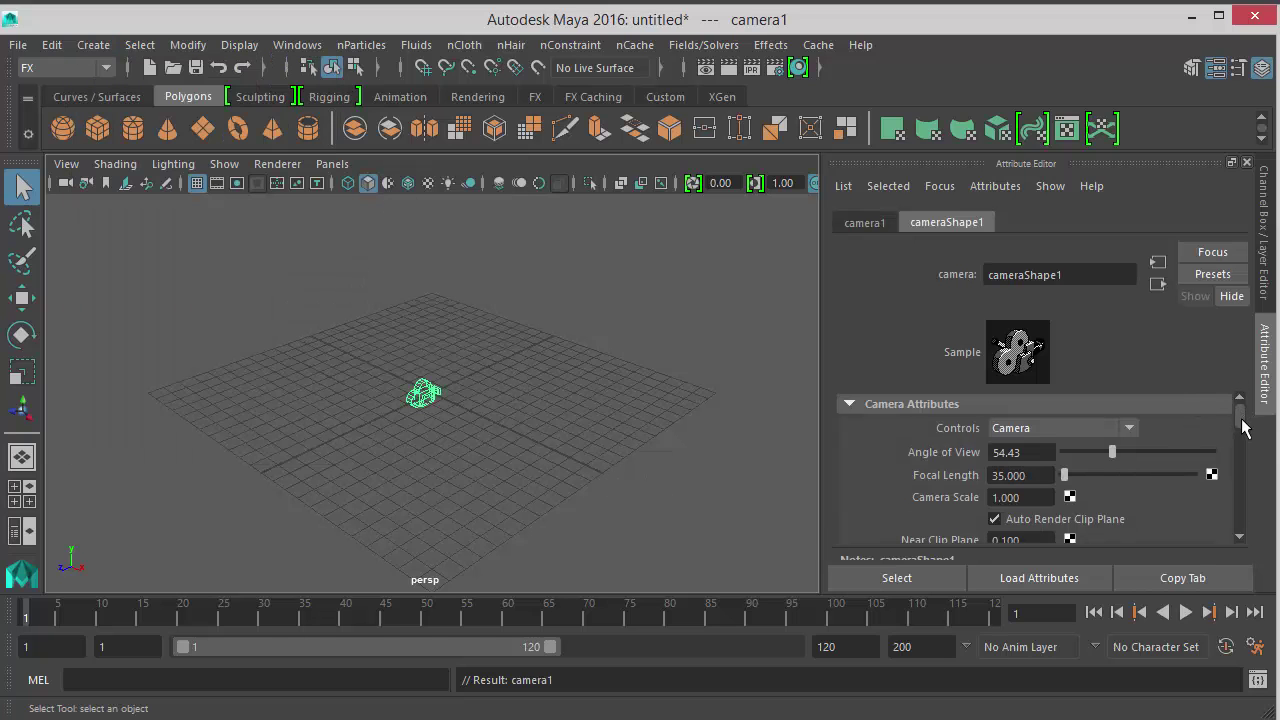
{"action": "left_click_drag", "start_coordinate": [1242, 428], "coordinate": [1243, 498]}
{"action": "left_click", "coordinate": [900, 499]}
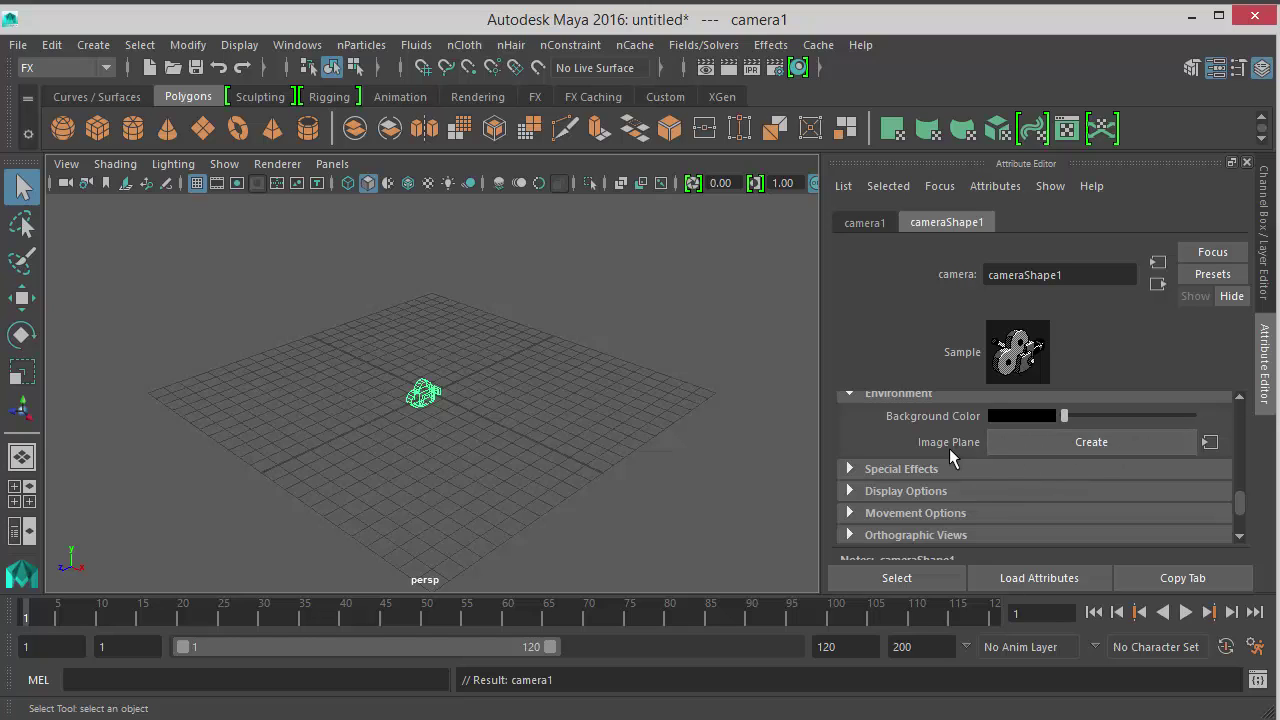
{"action": "left_click", "coordinate": [1091, 452]}
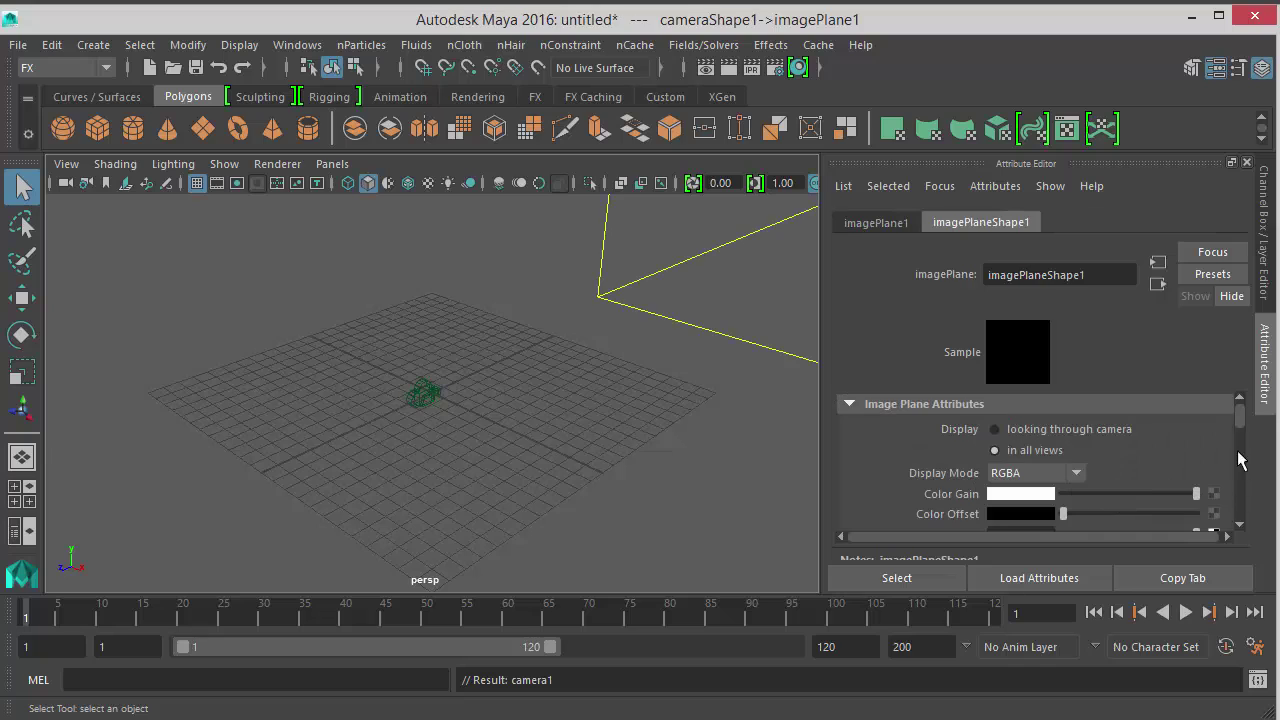
- Load BackgroundImage.jpg from the project's reference folder as the image plane's picture
{"action": "mouse_move", "coordinate": [1245, 424]}
{"action": "left_mouse_down"}
{"action": "mouse_move", "coordinate": [1248, 443]}
{"action": "mouse_move", "coordinate": [1251, 432]}
{"action": "left_mouse_up"}
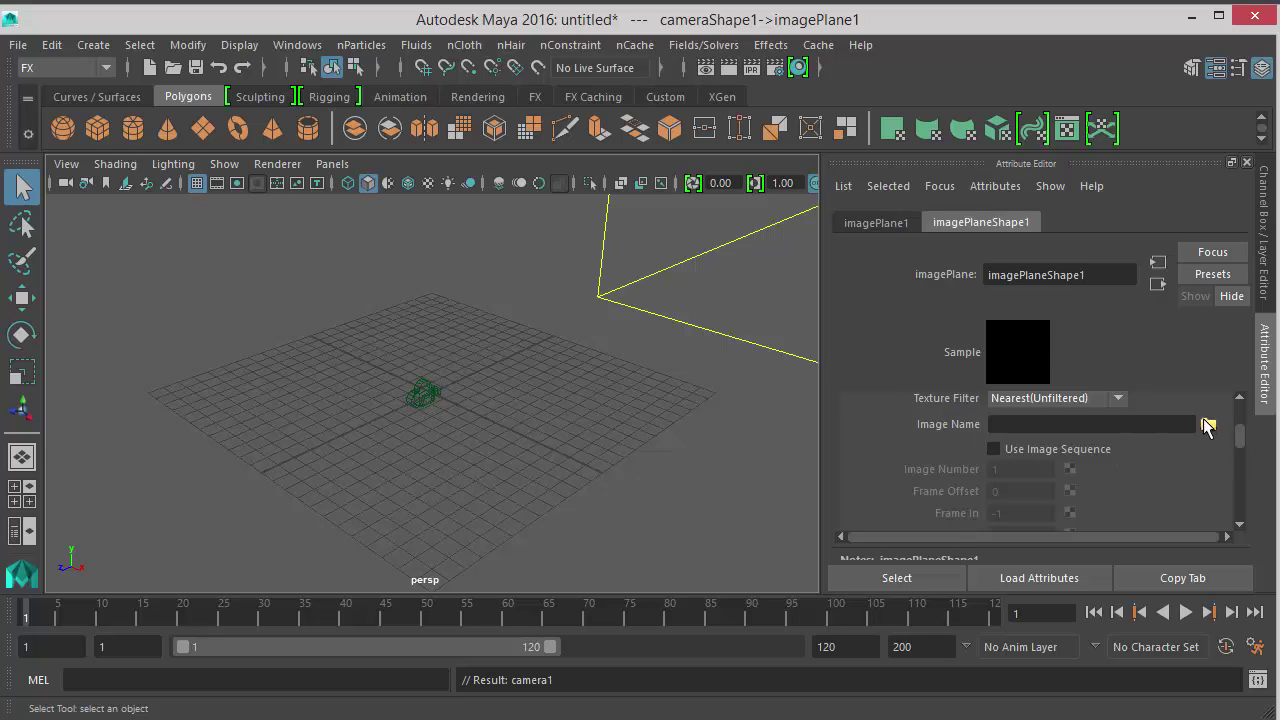
{"action": "left_click", "coordinate": [1208, 425]}
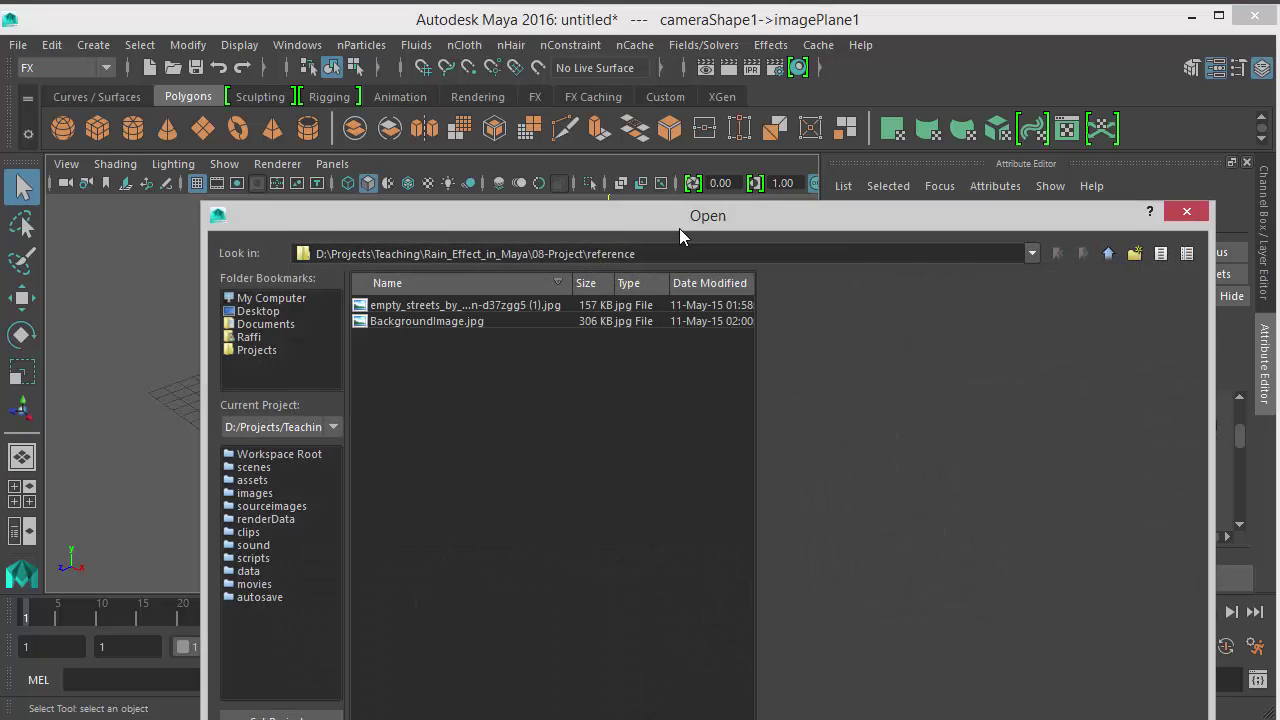
{"action": "left_click_drag", "start_coordinate": [680, 230], "coordinate": [641, 149]}
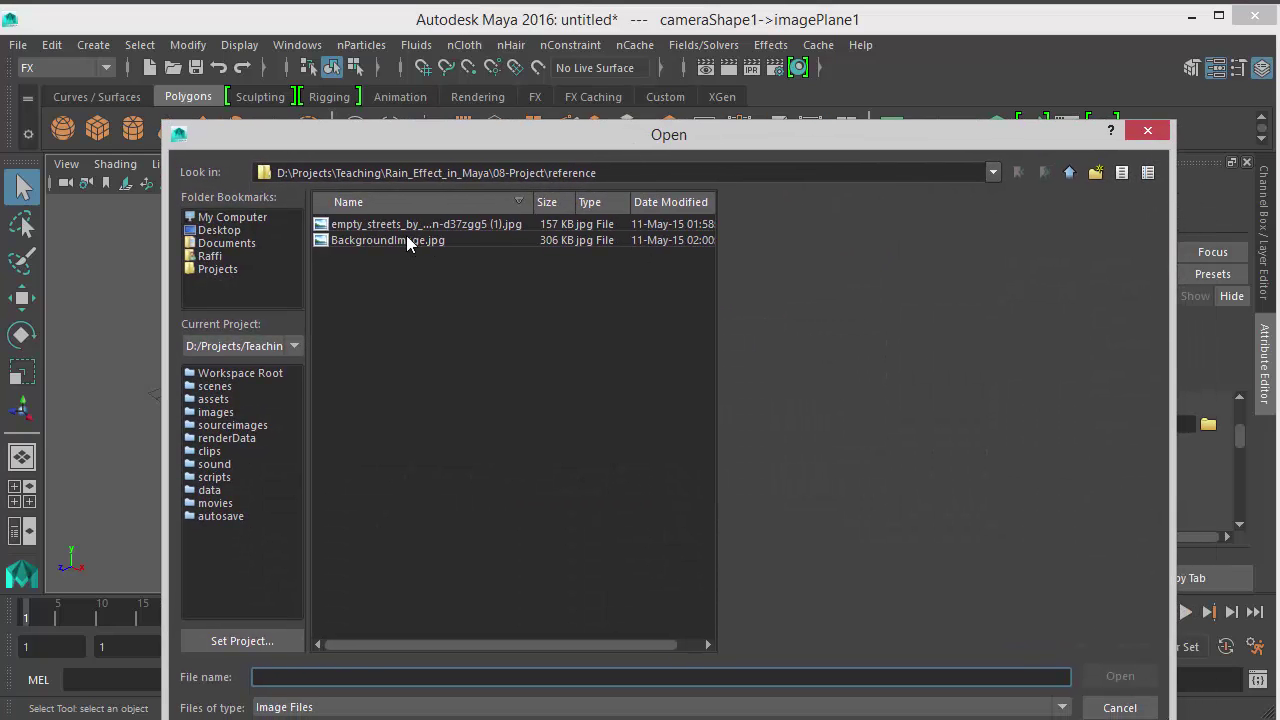
{"action": "left_click", "coordinate": [410, 240]}
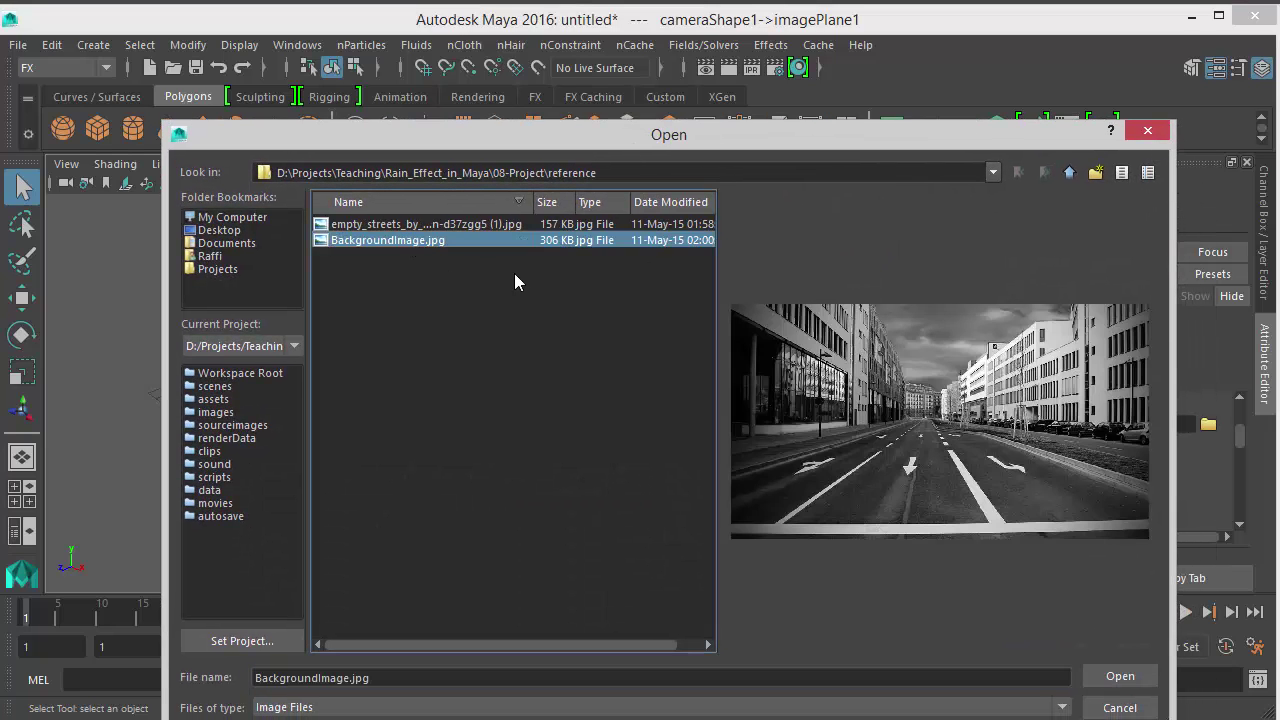
{"action": "left_click", "coordinate": [1113, 683]}
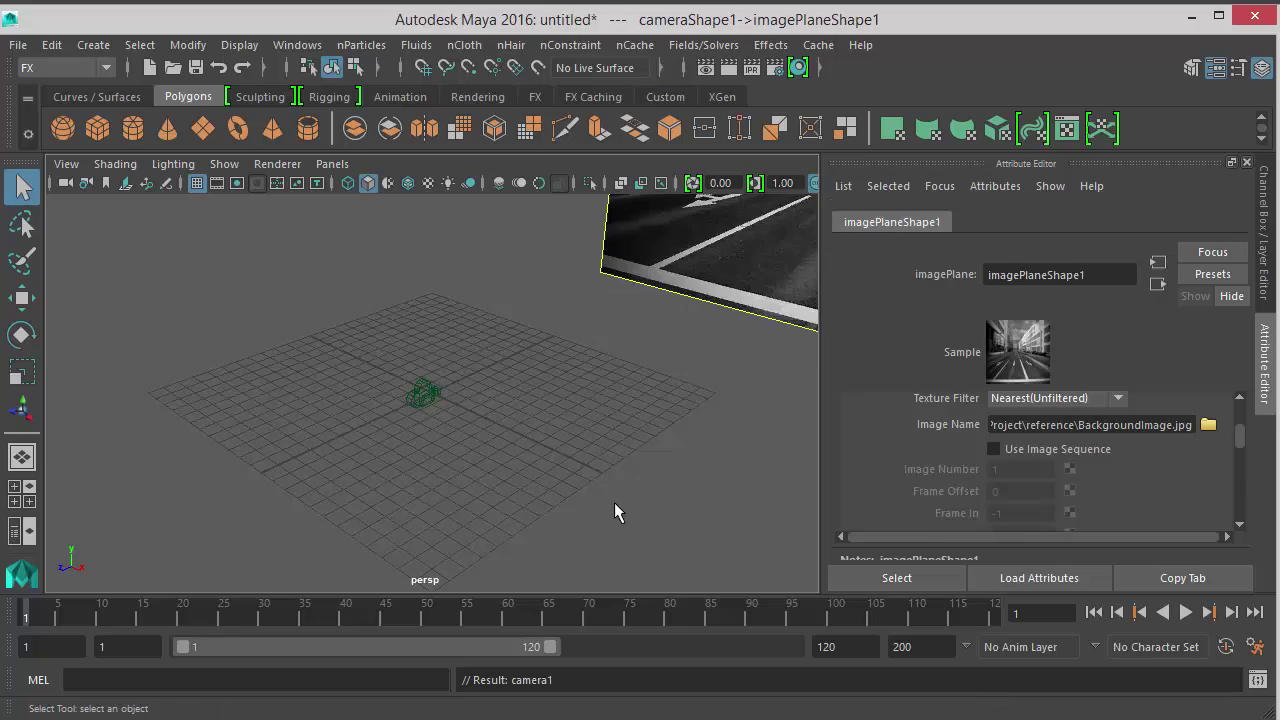
- Select the camera and switch the perspective viewport to look through camera1
{"action": "left_click_drag", "start_coordinate": [579, 423], "coordinate": [637, 386], "text": "alt"}
{"action": "middle_click_drag", "start_coordinate": [637, 386], "coordinate": [577, 464], "text": "alt"}
{"action": "left_click_drag", "start_coordinate": [577, 463], "coordinate": [333, 490], "text": "alt"}
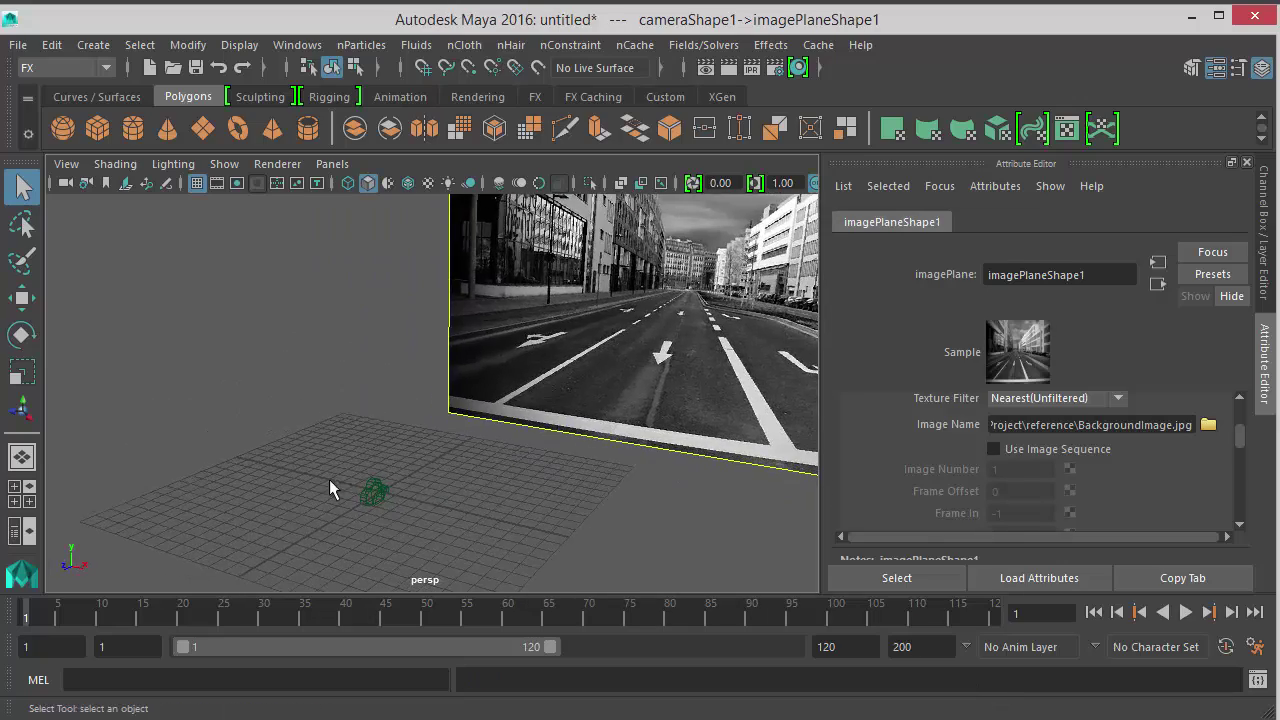
{"action": "left_click_drag", "start_coordinate": [395, 537], "coordinate": [397, 539]}
{"action": "middle_click_drag", "start_coordinate": [510, 467], "coordinate": [486, 465], "text": "alt"}
{"action": "right_click_drag", "start_coordinate": [486, 465], "coordinate": [300, 428], "text": "alt"}
{"action": "mouse_move", "coordinate": [387, 414]}
{"action": "left_mouse_down", "text": "alt"}
{"action": "mouse_move", "coordinate": [369, 407]}
{"action": "mouse_move", "coordinate": [407, 421]}
{"action": "left_mouse_up", "text": "alt"}
{"action": "left_click", "coordinate": [334, 165]}
{"action": "mouse_move", "coordinate": [345, 180]}
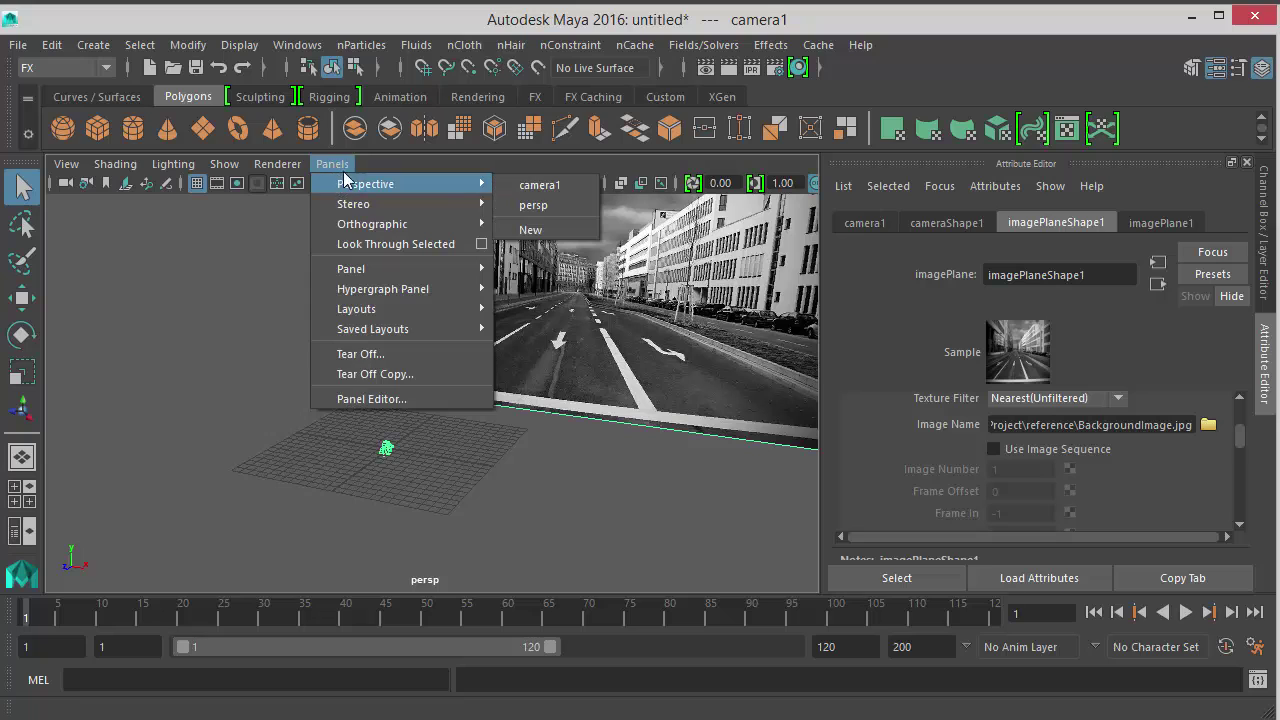
{"action": "left_click", "coordinate": [530, 186]}
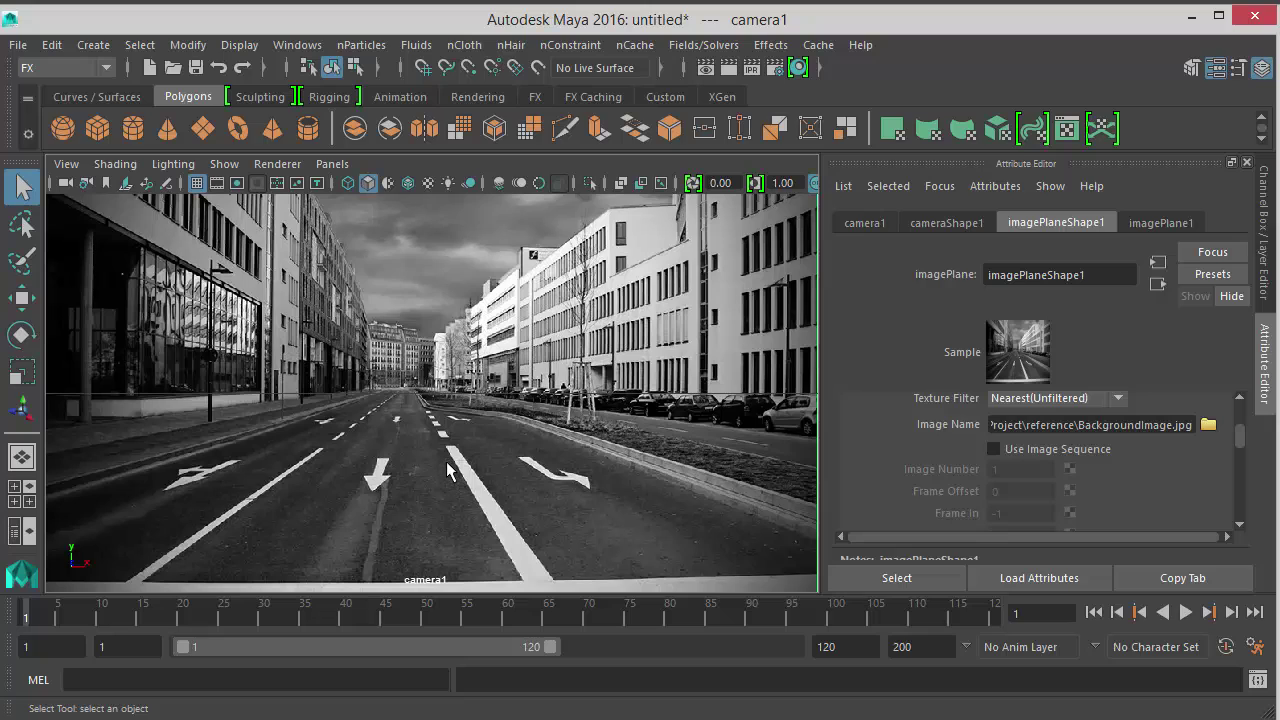
- Create a polygon plane at the origin and return the viewport to the perspective view
{"action": "left_click", "coordinate": [200, 138]}
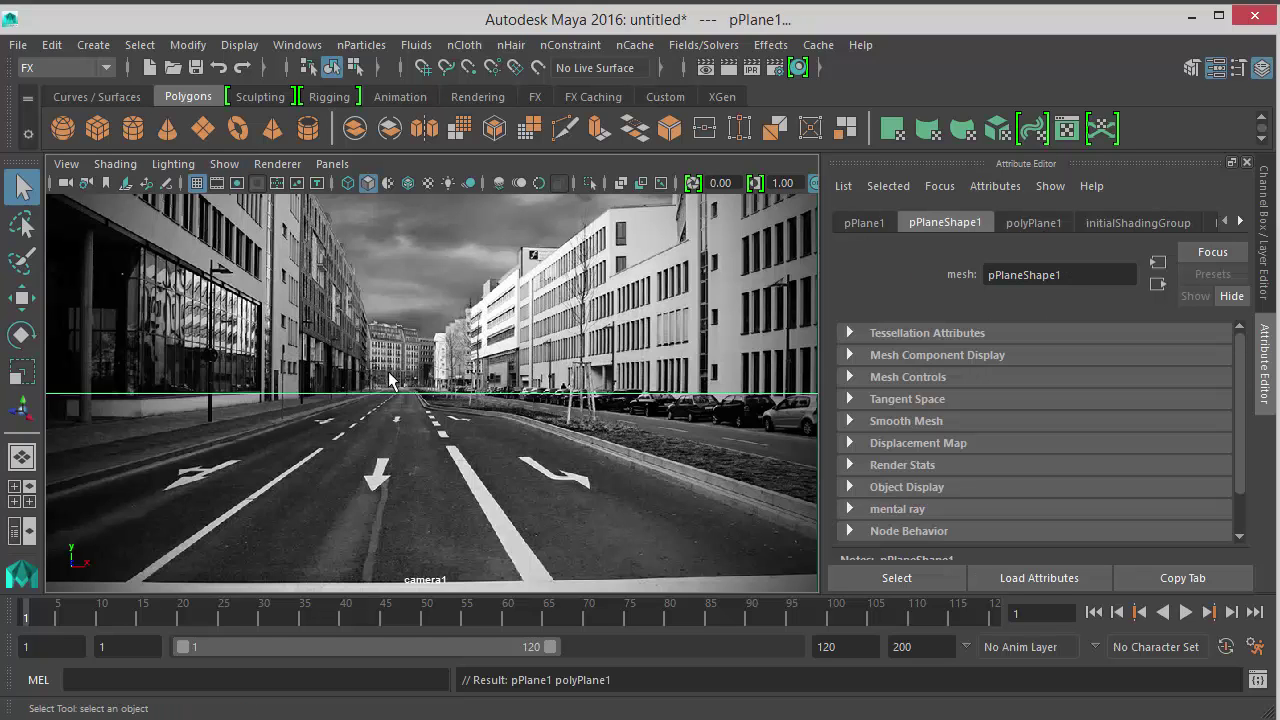
{"action": "key", "text": "space"}
{"action": "left_click_drag", "start_coordinate": [418, 402], "coordinate": [376, 390]}
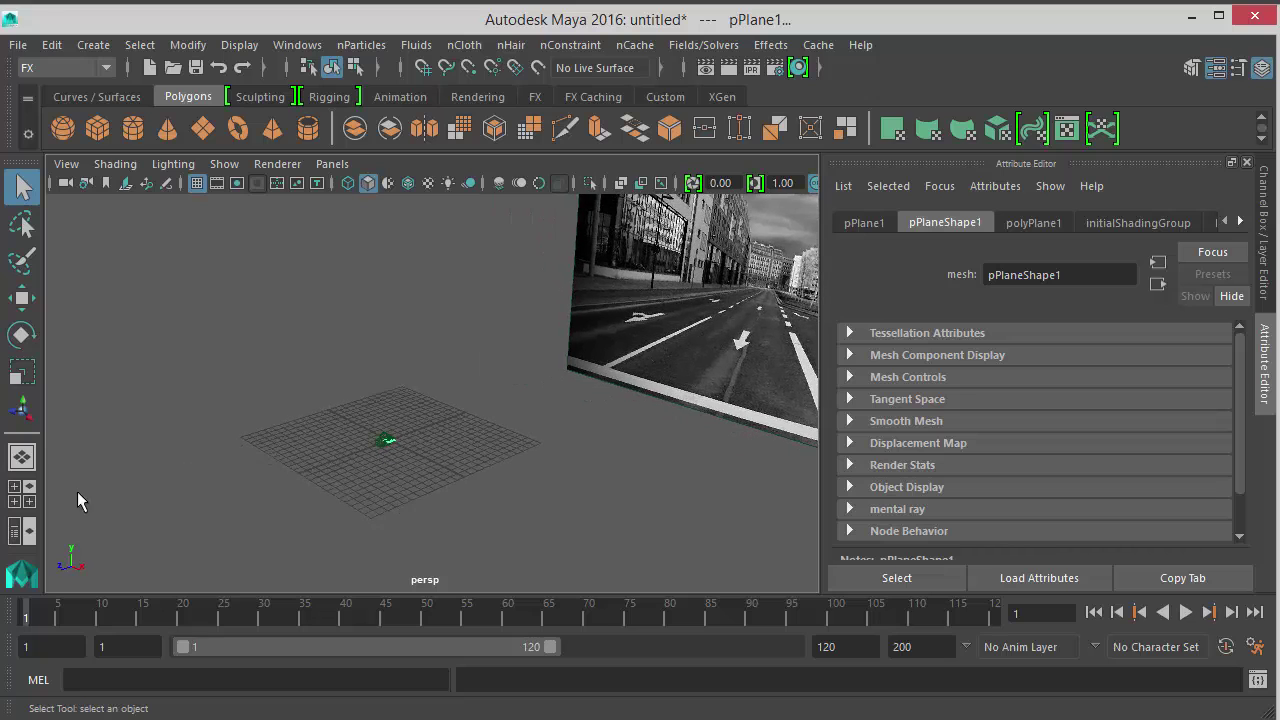
- Switch to the four-view layout and show camera1 in place of the front view
{"action": "left_click", "coordinate": [14, 501]}
{"action": "mouse_move", "coordinate": [605, 316]}
{"action": "left_mouse_down", "text": "alt"}
{"action": "mouse_move", "coordinate": [612, 300]}
{"action": "mouse_move", "coordinate": [587, 304]}
{"action": "left_mouse_up", "text": "alt"}
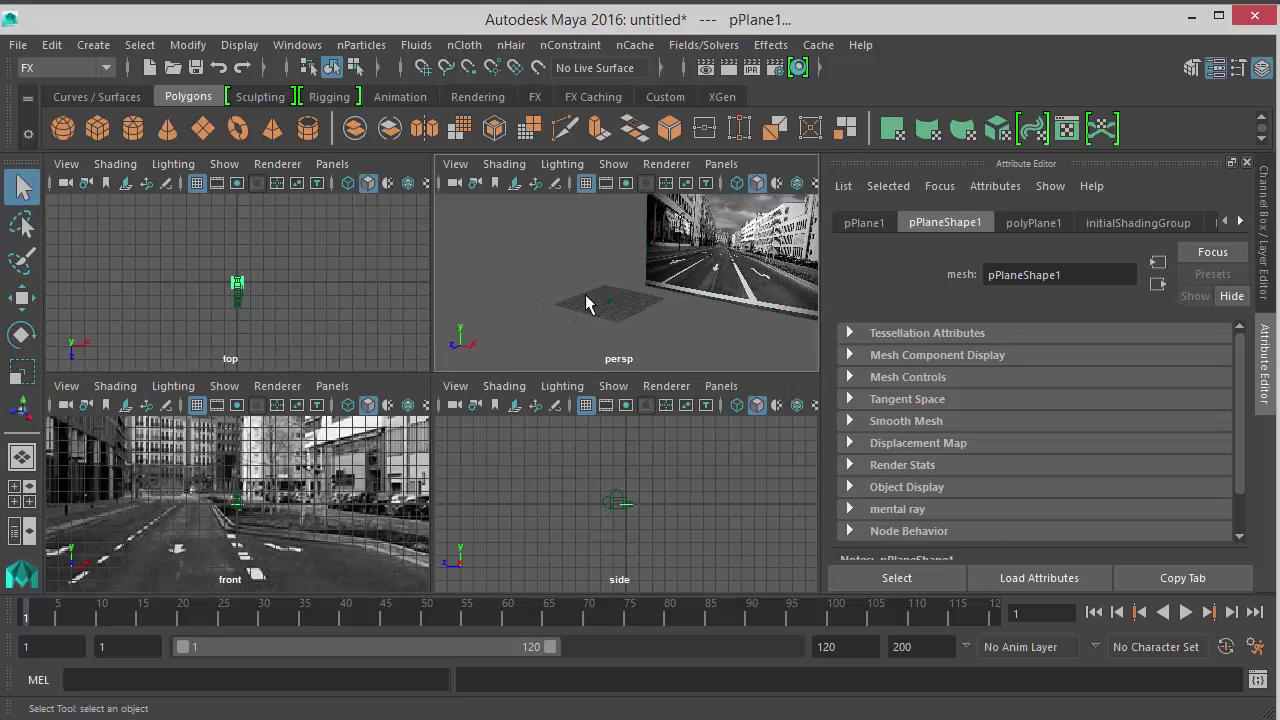
{"action": "left_click", "coordinate": [334, 388]}
{"action": "mouse_move", "coordinate": [347, 412]}
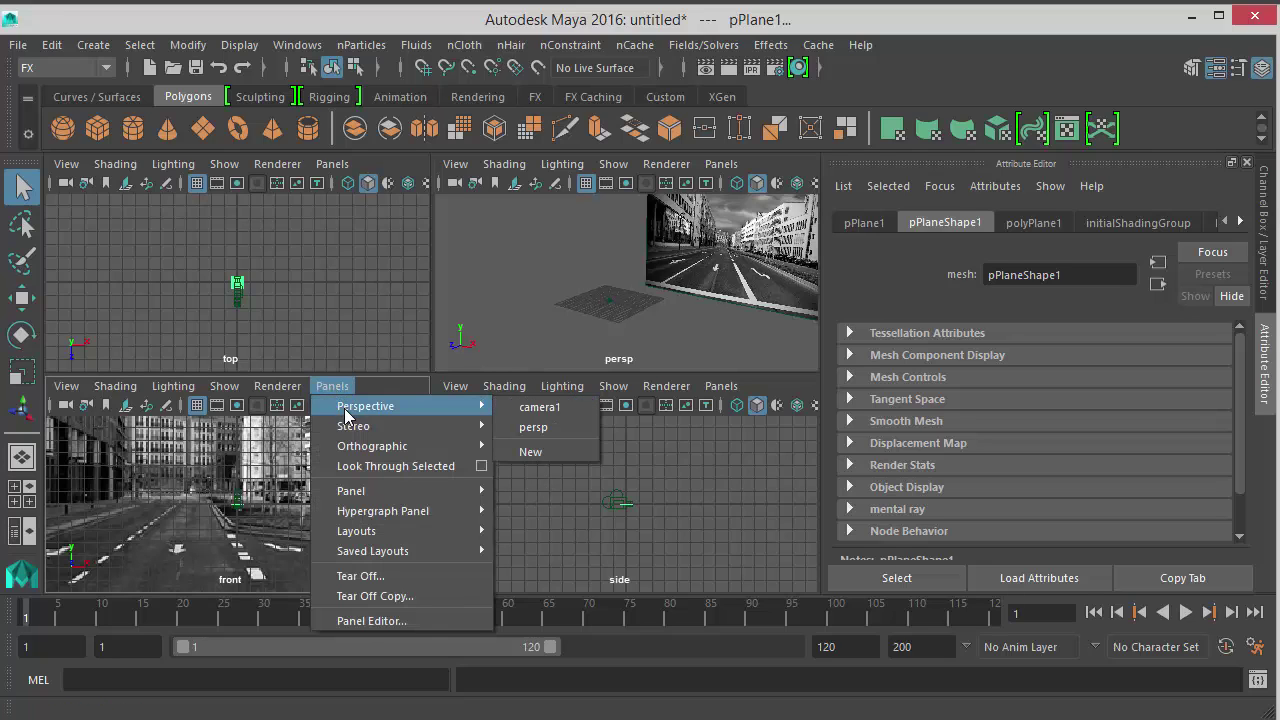
{"action": "left_click", "coordinate": [537, 408]}
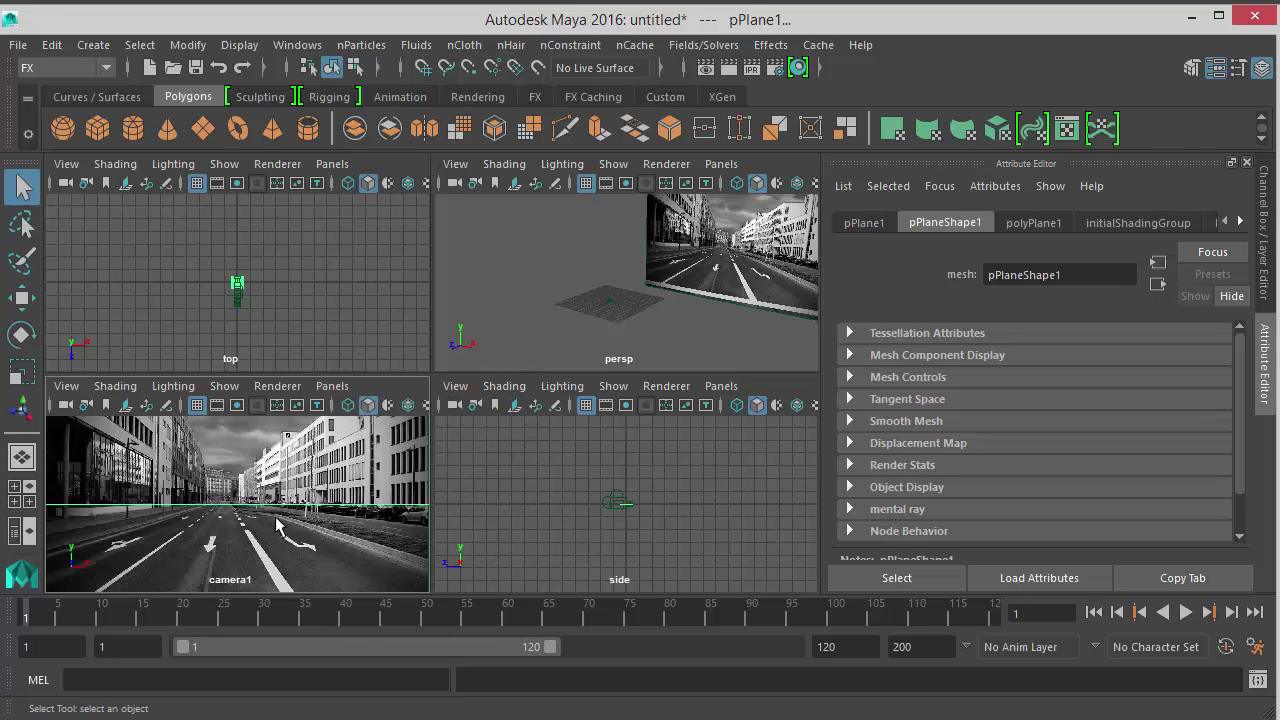
- Select the small polygon plane beside the camera in the perspective view and scale it up
{"action": "left_click", "coordinate": [600, 302]}
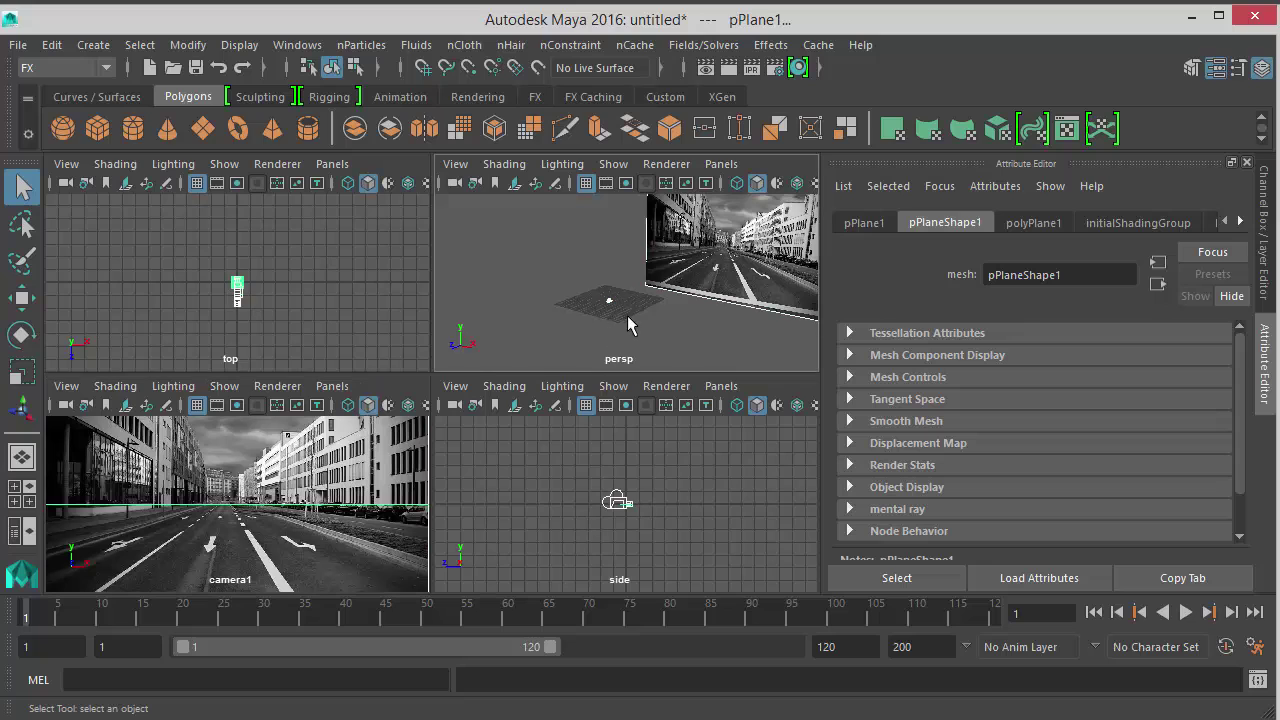
{"action": "left_click_drag", "start_coordinate": [607, 313], "coordinate": [563, 340], "text": "alt"}
{"action": "left_click", "coordinate": [497, 342]}
{"action": "right_click_drag", "start_coordinate": [492, 318], "coordinate": [740, 360], "text": "alt"}
{"action": "middle_click_drag", "start_coordinate": [620, 300], "coordinate": [690, 230], "text": "alt"}
{"action": "left_click_drag", "start_coordinate": [526, 317], "coordinate": [545, 345], "text": "alt"}
{"action": "middle_click_drag", "start_coordinate": [575, 345], "coordinate": [639, 345], "text": "alt"}
{"action": "right_click_drag", "start_coordinate": [639, 344], "coordinate": [472, 287], "text": "alt"}
{"action": "left_click", "coordinate": [597, 302]}
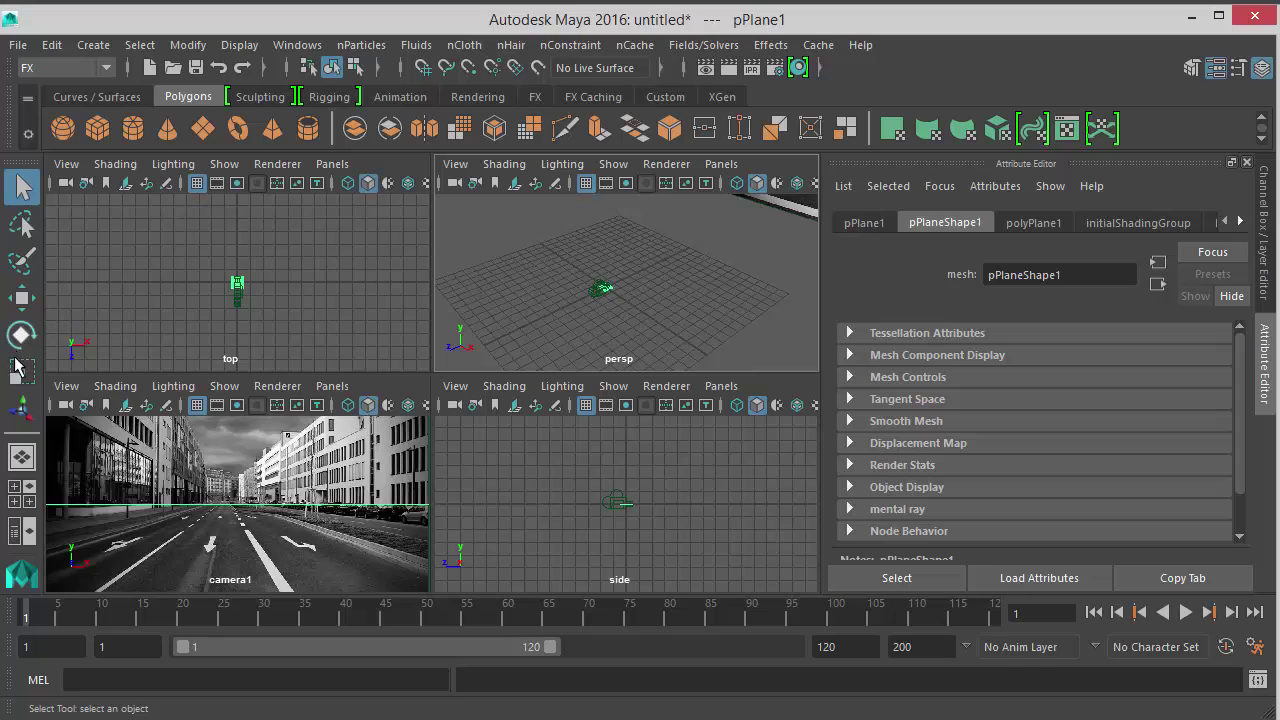
{"action": "left_click", "coordinate": [20, 369]}
{"action": "left_click_drag", "start_coordinate": [605, 287], "coordinate": [400, 342]}
{"action": "left_click_drag", "start_coordinate": [615, 300], "coordinate": [663, 310], "text": "alt"}
{"action": "left_click_drag", "start_coordinate": [669, 331], "coordinate": [522, 276]}
- Move the plane below and in front of the camera, to about -2.3 in Y and -15.6 in Z
{"action": "left_click", "coordinate": [22, 297]}
{"action": "key", "text": "e"}
{"action": "left_click", "coordinate": [22, 298]}
{"action": "left_click_drag", "start_coordinate": [650, 276], "coordinate": [628, 272], "text": "alt"}
{"action": "left_click_drag", "start_coordinate": [647, 220], "coordinate": [652, 243]}
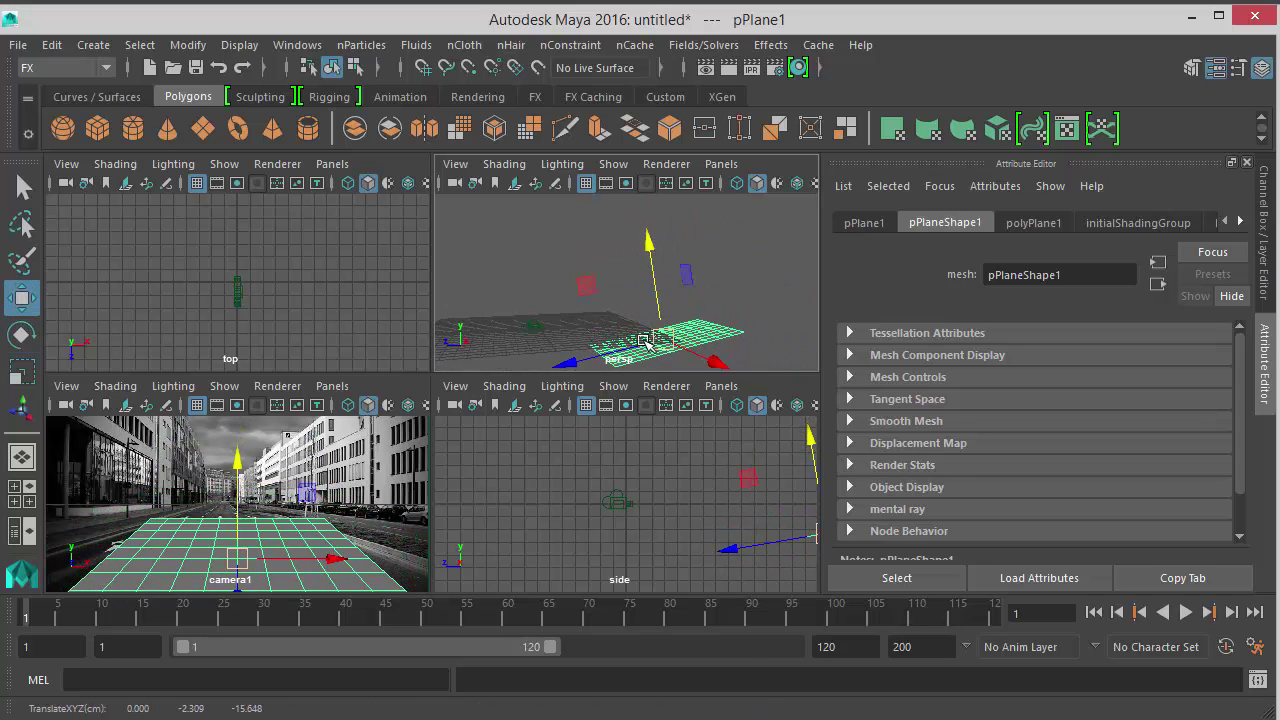
{"action": "left_click_drag", "start_coordinate": [646, 341], "coordinate": [630, 356], "text": "alt"}
{"action": "left_click_drag", "start_coordinate": [628, 297], "coordinate": [560, 318], "text": "alt"}
- Enlarge the plane further and rotate it about 5 degrees around X to match the road's perspective
{"action": "key", "text": "r"}
{"action": "key", "text": "space"}
{"action": "key", "text": "space"}
{"action": "key", "text": "space"}
{"action": "left_click", "coordinate": [22, 334]}
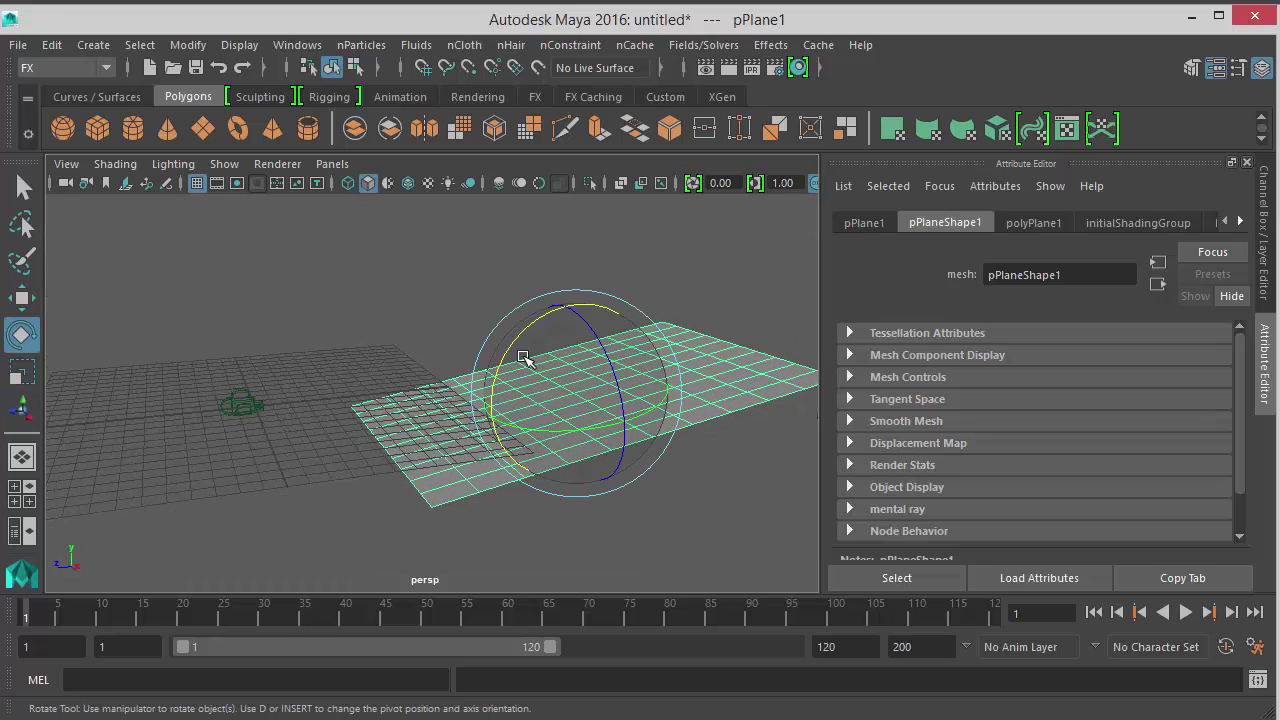
{"action": "left_click_drag", "start_coordinate": [526, 334], "coordinate": [524, 334]}
{"action": "key", "text": "space"}
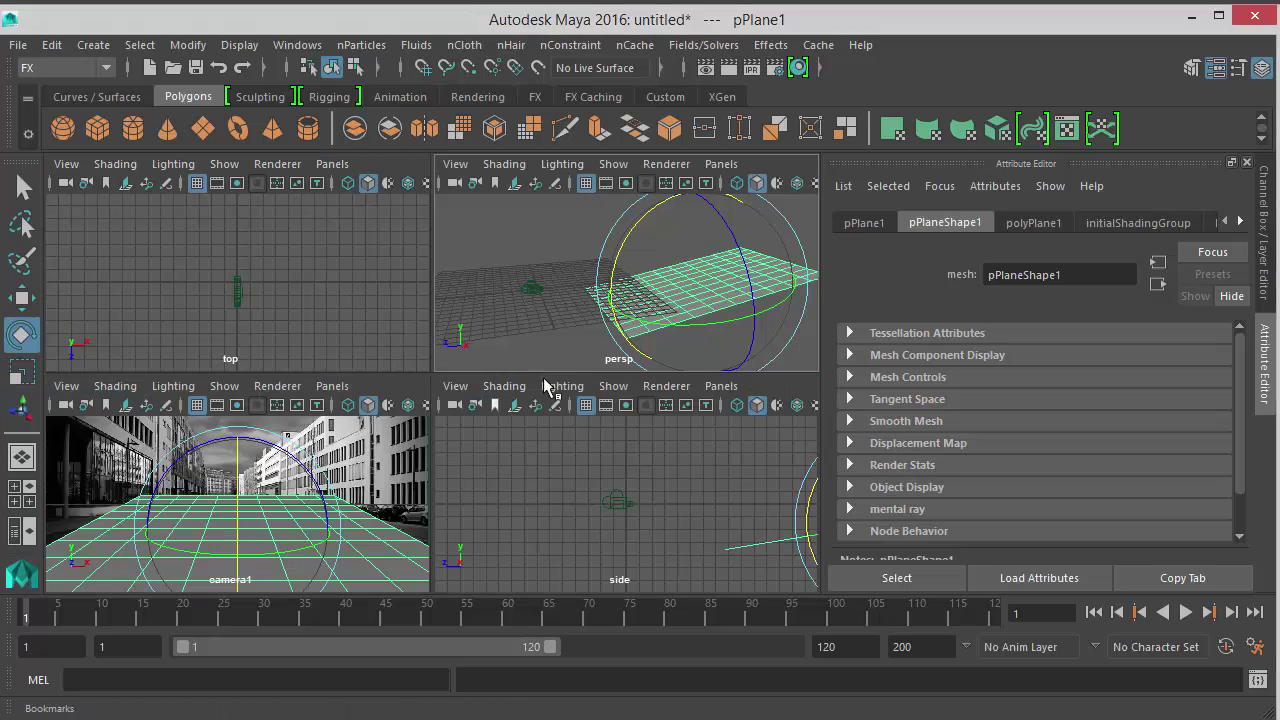
{"action": "scroll", "coordinate": [614, 298], "scroll_direction": "down", "scroll_amount": 2}
{"action": "middle_click_drag", "start_coordinate": [638, 296], "coordinate": [613, 312], "text": "alt"}
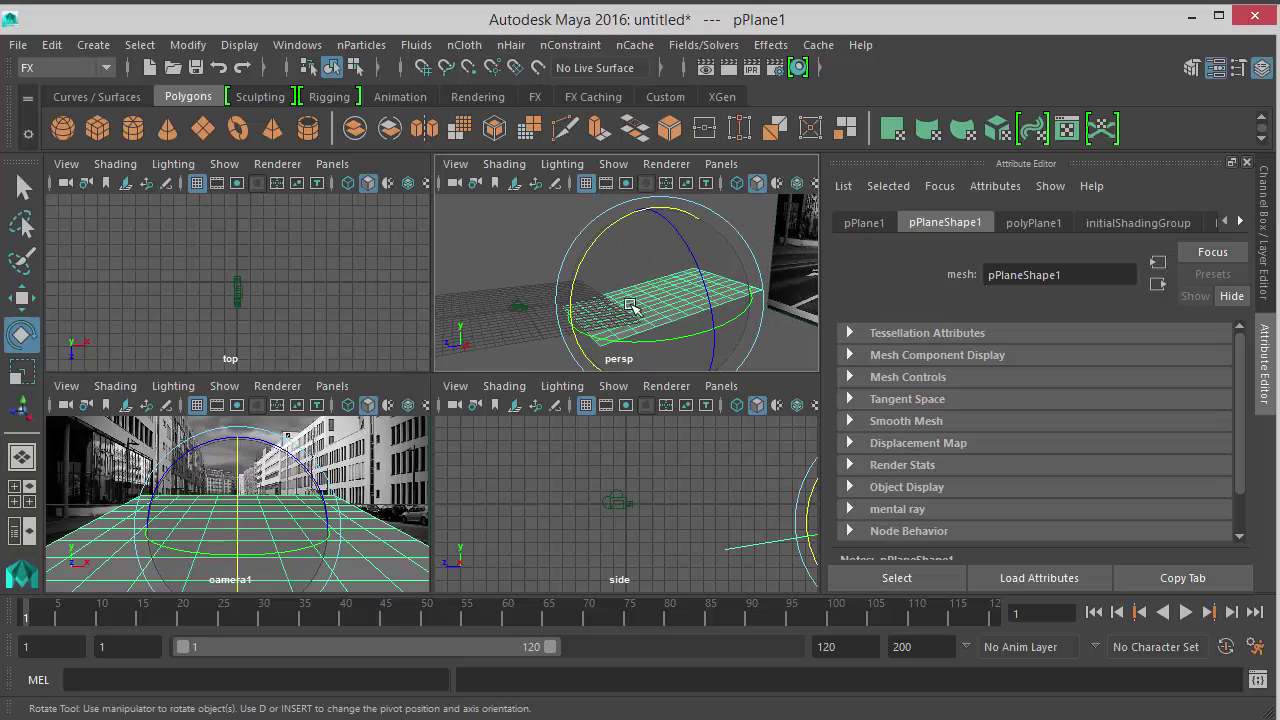
{"action": "left_click_drag", "start_coordinate": [634, 309], "coordinate": [660, 297], "text": "alt"}
{"action": "left_click_drag", "start_coordinate": [569, 247], "coordinate": [570, 248]}
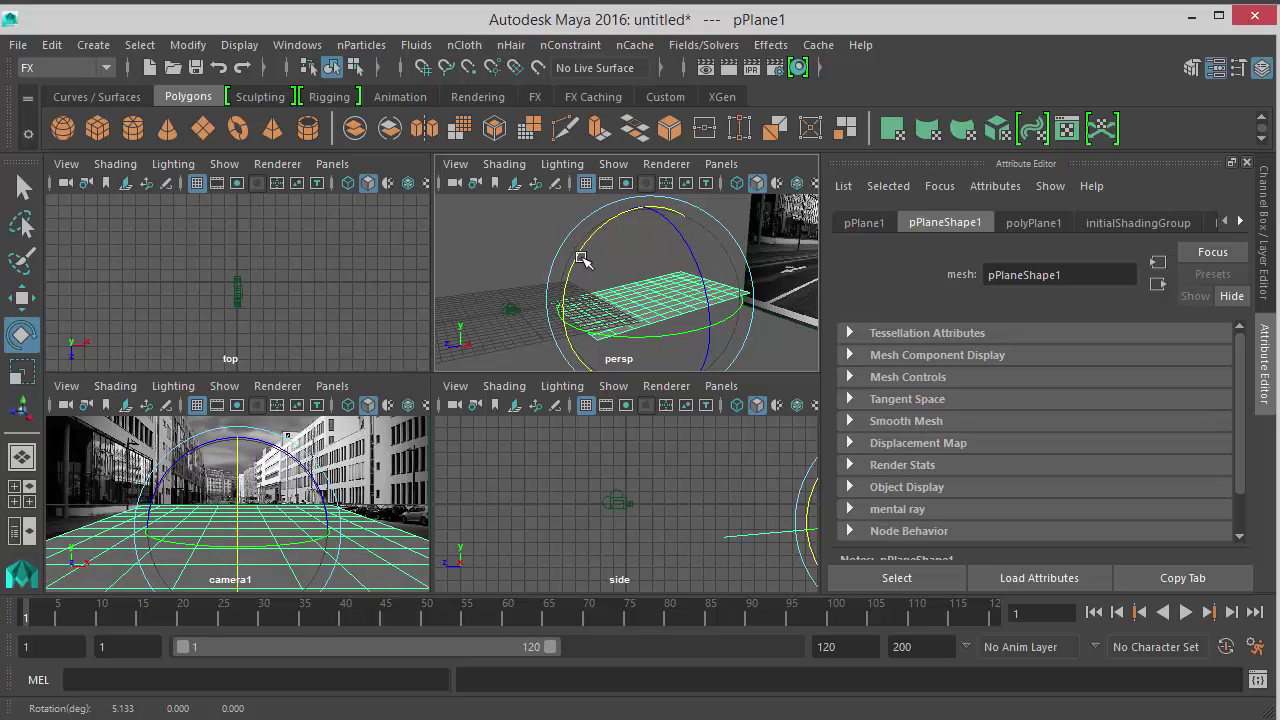
- Resize the plane and push it farther down the road, to about -24.3 in Z
{"action": "key", "text": "w"}
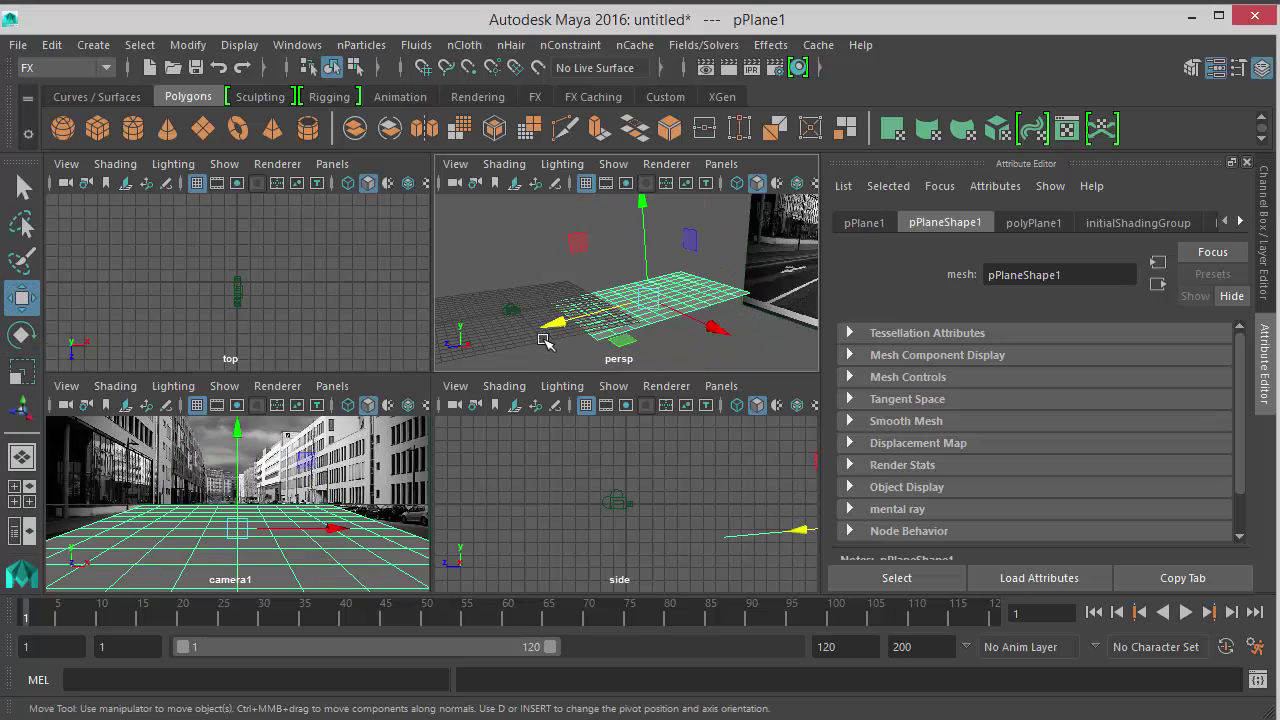
{"action": "key", "text": "r"}
{"action": "left_click_drag", "start_coordinate": [556, 330], "coordinate": [585, 322]}
{"action": "key", "text": "w"}
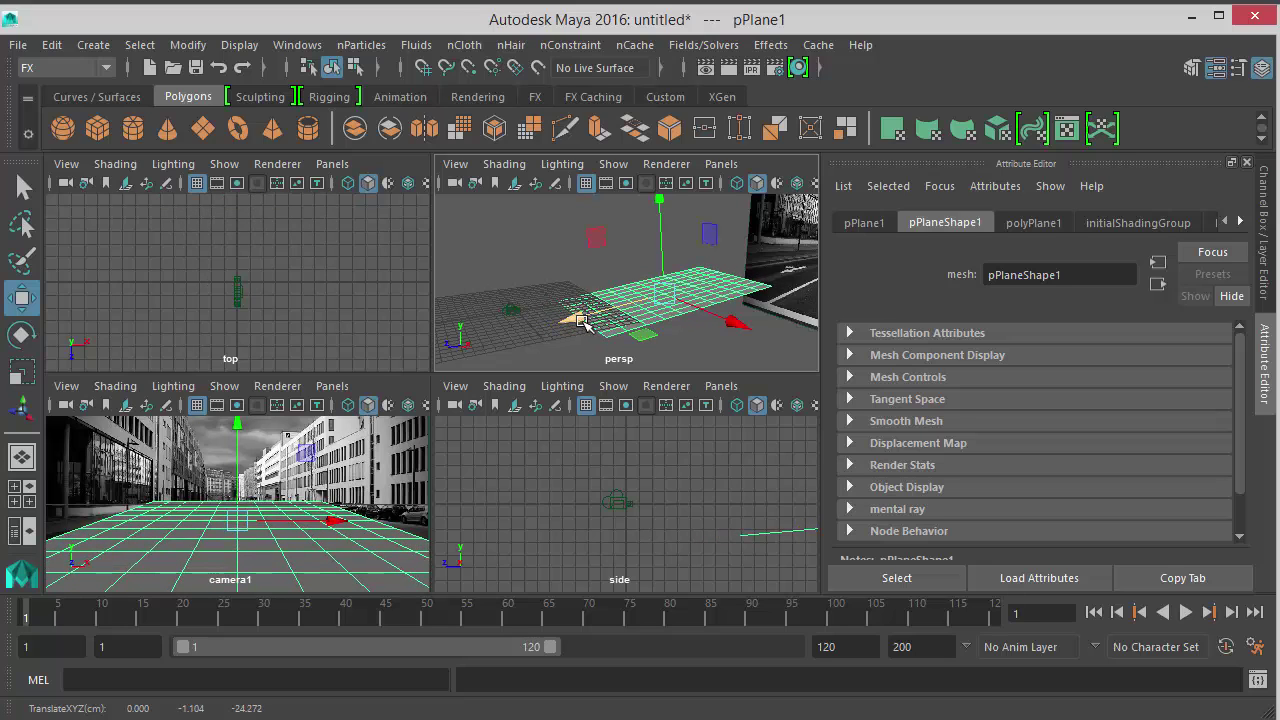
{"action": "key", "text": "r"}
{"action": "left_click_drag", "start_coordinate": [733, 322], "coordinate": [738, 330]}
- Lower the plane to about -2.3 in Y and scale it to about 25.6 in X and 39.1 in Z
{"action": "key", "text": "w"}
{"action": "left_click_drag", "start_coordinate": [662, 217], "coordinate": [663, 224]}
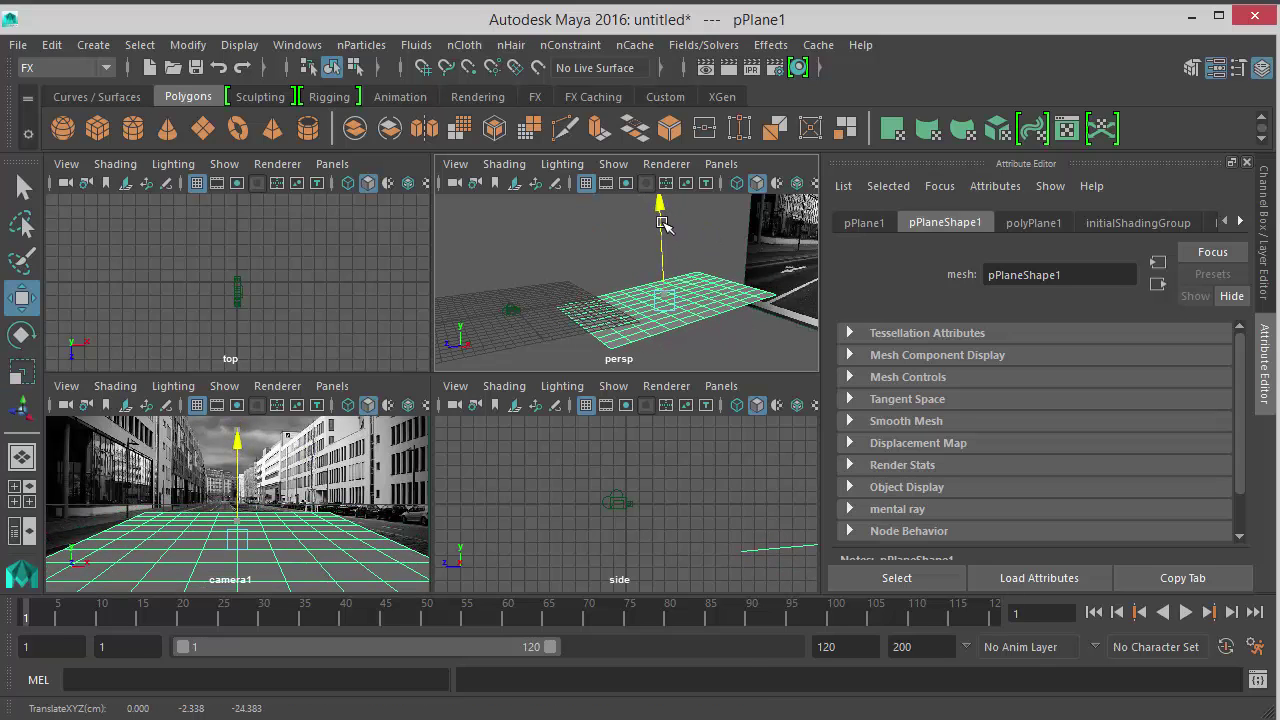
{"action": "mouse_move", "coordinate": [587, 328]}
{"action": "left_mouse_down"}
{"action": "mouse_move", "coordinate": [600, 333]}
{"action": "mouse_move", "coordinate": [572, 328]}
{"action": "left_mouse_up"}
{"action": "key", "text": "r"}
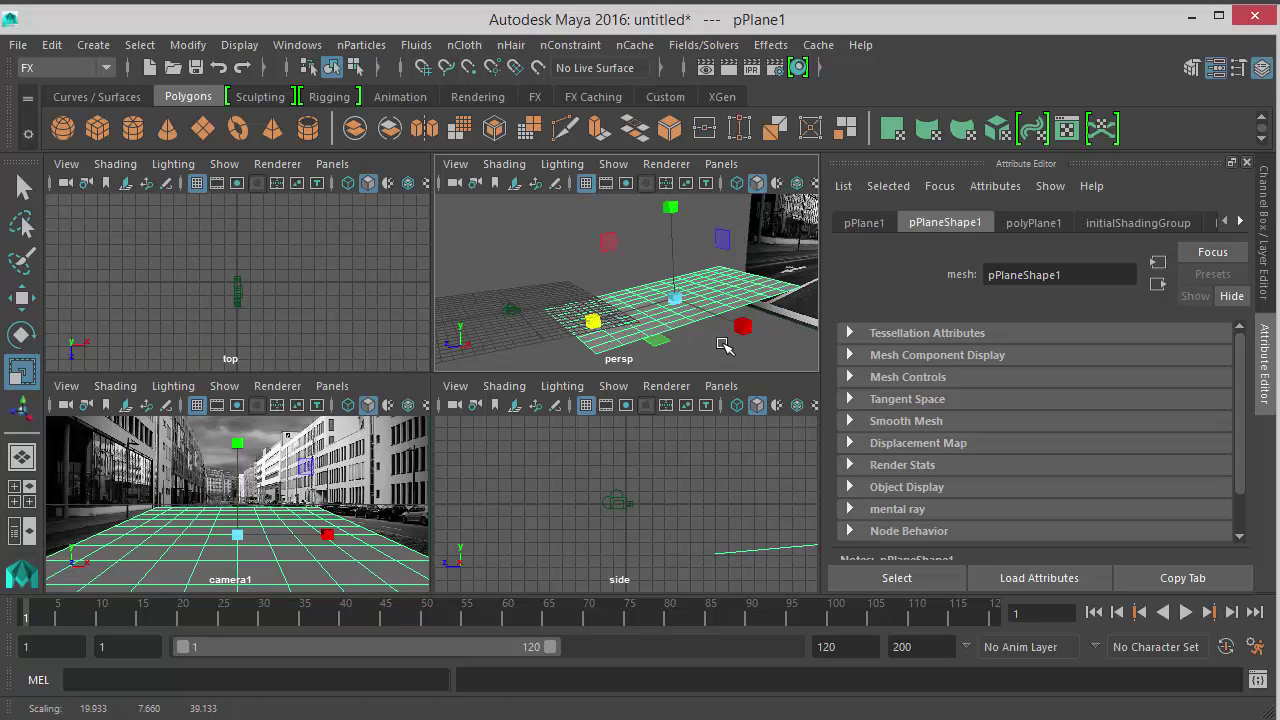
{"action": "mouse_move", "coordinate": [747, 329]}
{"action": "left_mouse_down"}
{"action": "mouse_move", "coordinate": [766, 337]}
{"action": "mouse_move", "coordinate": [743, 349]}
{"action": "left_mouse_up"}
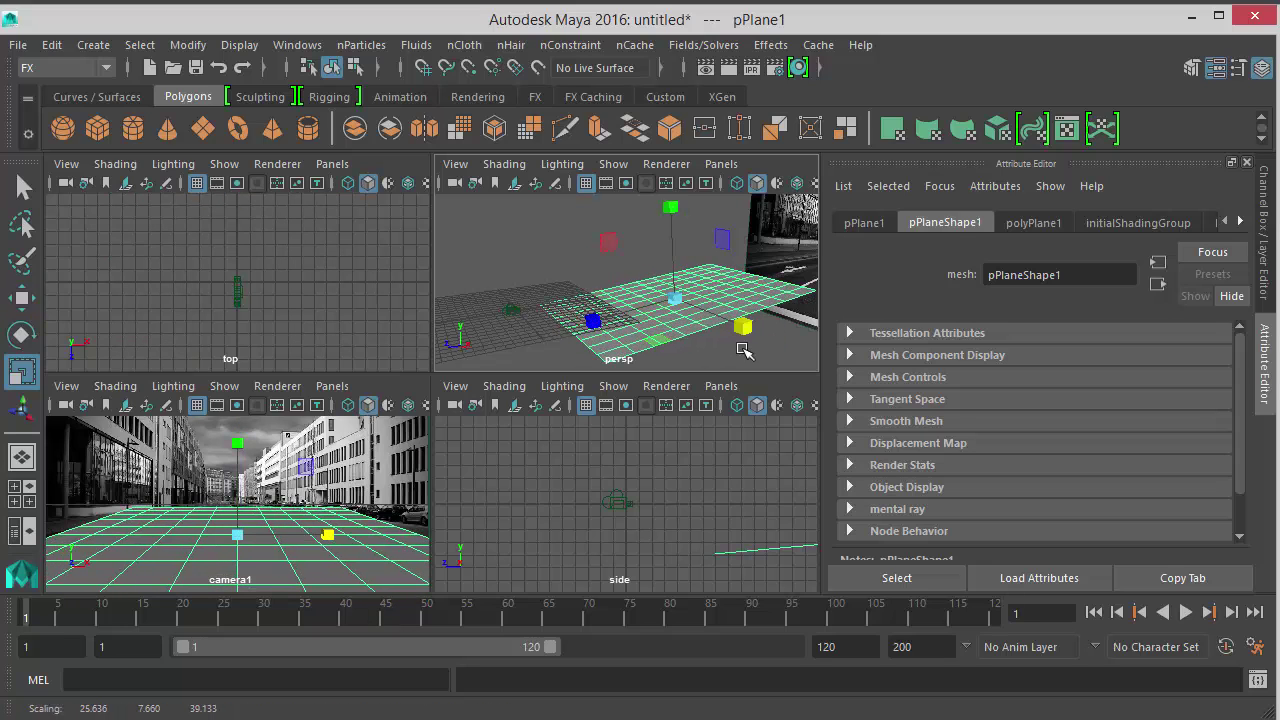
- Select the ground plane in the perspective view and duplicate it
{"action": "left_click_drag", "start_coordinate": [649, 328], "coordinate": [612, 259], "text": "alt"}
{"action": "left_click", "coordinate": [610, 257]}
{"action": "left_click", "coordinate": [668, 334]}
{"action": "left_click_drag", "start_coordinate": [640, 331], "coordinate": [668, 345], "text": "alt"}
{"action": "middle_click_drag", "start_coordinate": [650, 333], "coordinate": [642, 341], "text": "alt"}
{"action": "key", "text": "space"}
{"action": "left_click_drag", "start_coordinate": [590, 340], "coordinate": [487, 426], "text": "alt"}
{"action": "key", "text": "ctrl+d"}
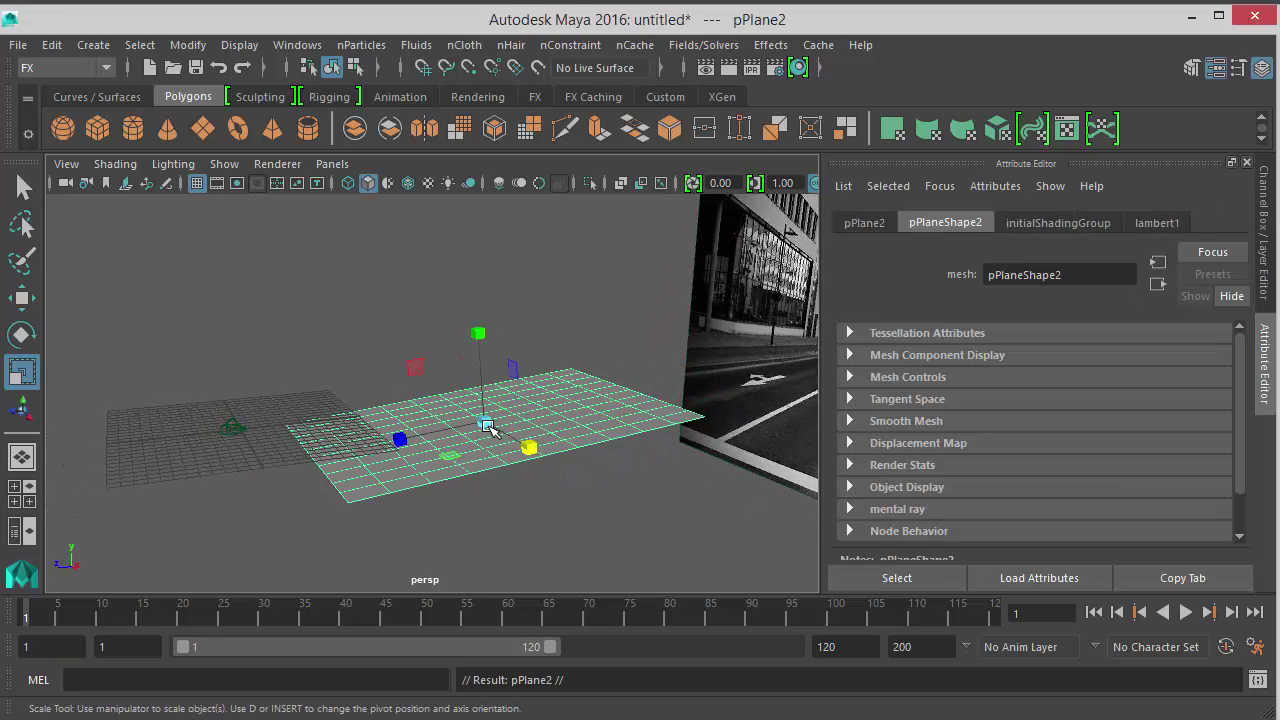
- Set the Move tool's axis orientation to World for the duplicated plane
{"action": "key", "text": "w"}
{"action": "left_click_drag", "start_coordinate": [481, 412], "coordinate": [505, 435], "text": "alt"}
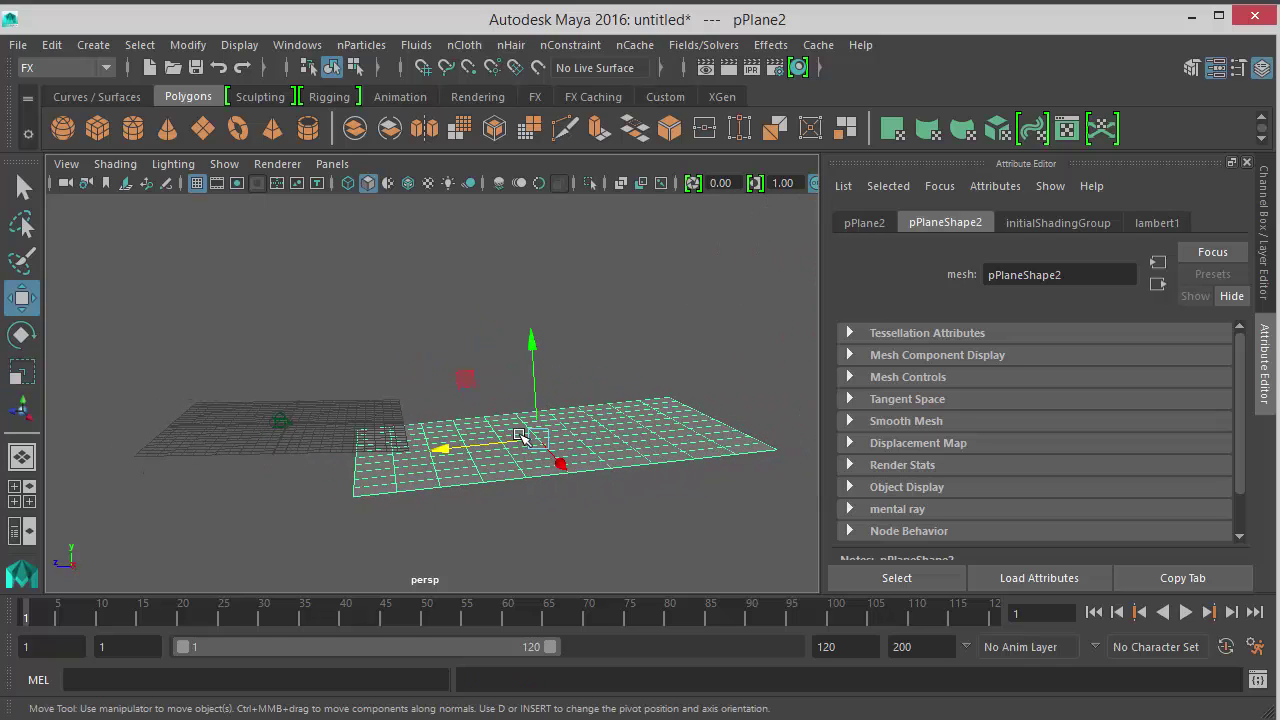
{"action": "left_click", "coordinate": [520, 435]}
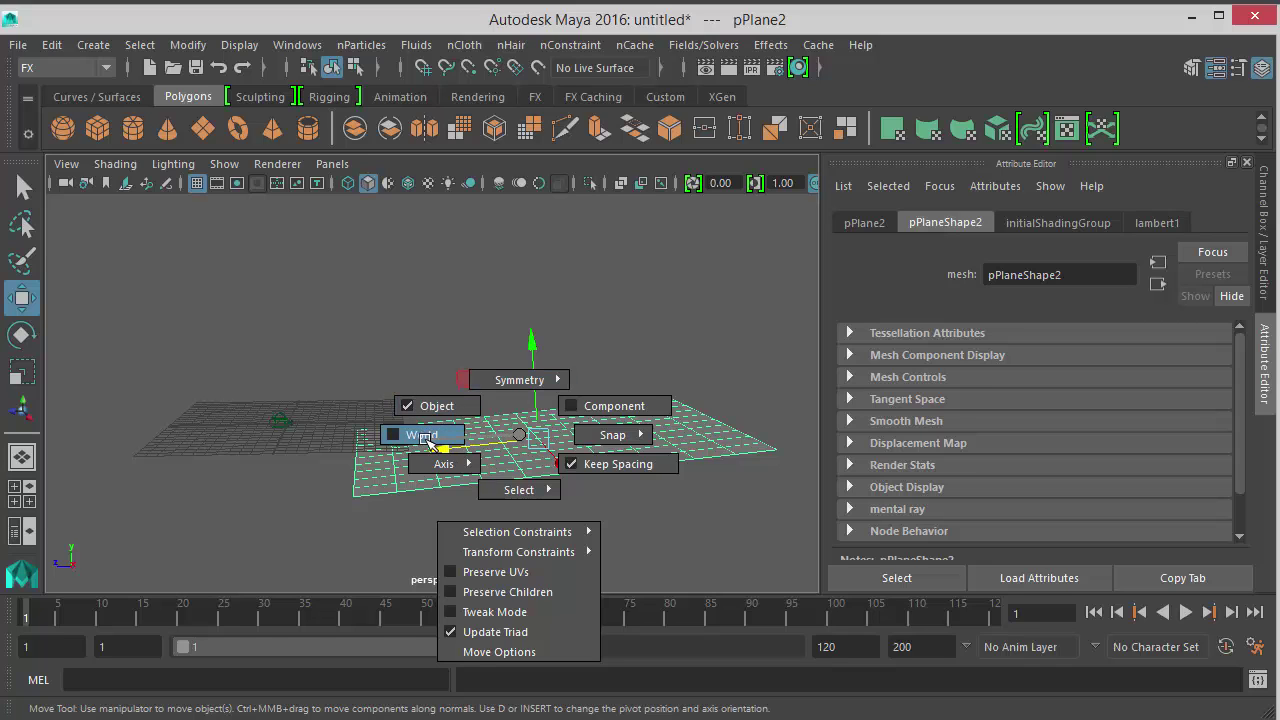
{"action": "left_click", "coordinate": [426, 438]}
- Raise the duplicated plane vertically, high above the ground plane
{"action": "right_click_drag", "start_coordinate": [582, 418], "coordinate": [474, 394], "text": "alt"}
{"action": "left_click_drag", "start_coordinate": [474, 394], "coordinate": [522, 189], "text": "alt"}
{"action": "middle_click_drag", "start_coordinate": [536, 366], "coordinate": [550, 488], "text": "alt"}
{"action": "left_click_drag", "start_coordinate": [536, 330], "coordinate": [570, 318]}
{"action": "left_click_drag", "start_coordinate": [496, 208], "coordinate": [520, 362]}
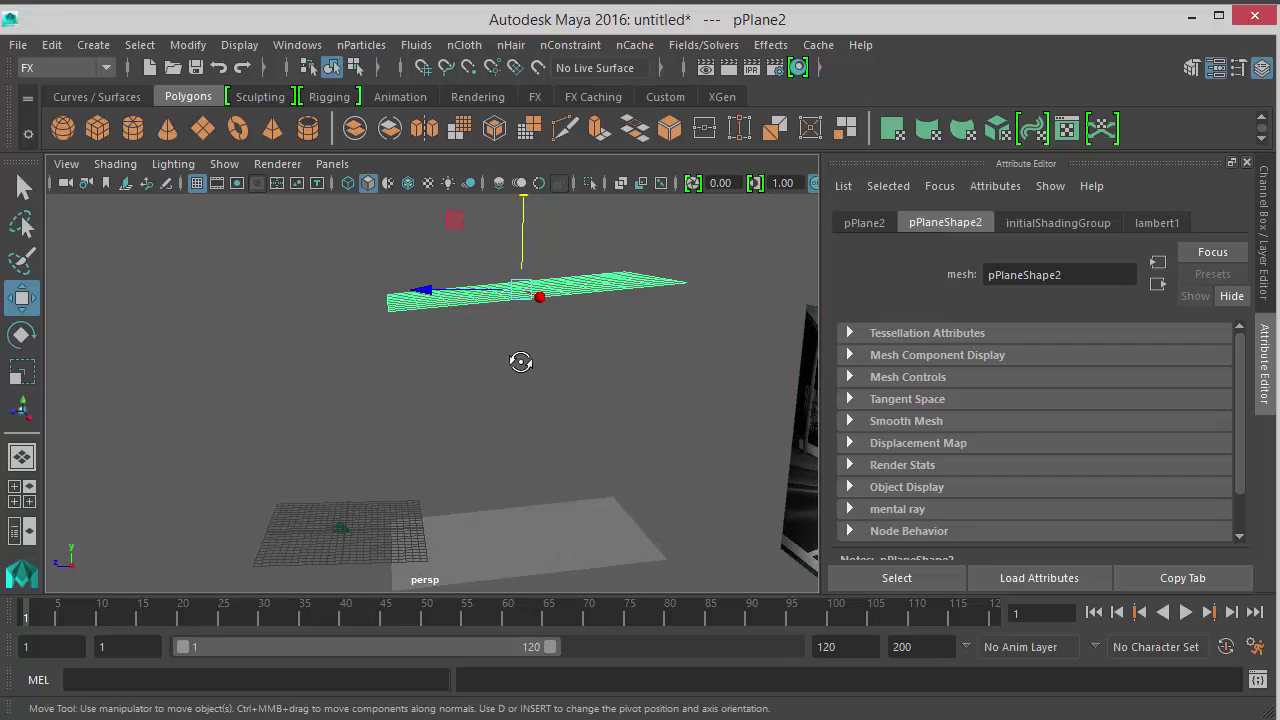
- Set the raised duplicate plane's Rotate X to 0
{"action": "left_click_drag", "start_coordinate": [548, 446], "coordinate": [558, 454], "text": "alt"}
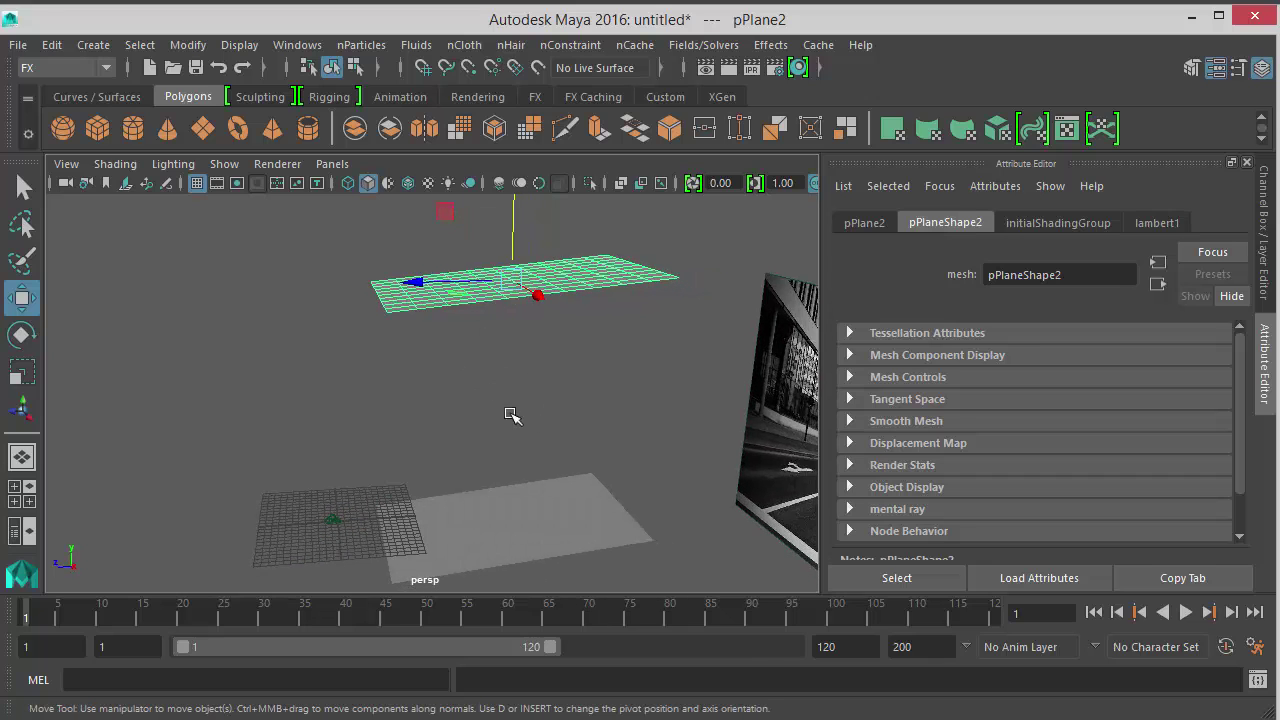
{"action": "left_click_drag", "start_coordinate": [512, 416], "coordinate": [384, 328], "text": "alt"}
{"action": "left_click_drag", "start_coordinate": [478, 357], "coordinate": [413, 331], "text": "alt"}
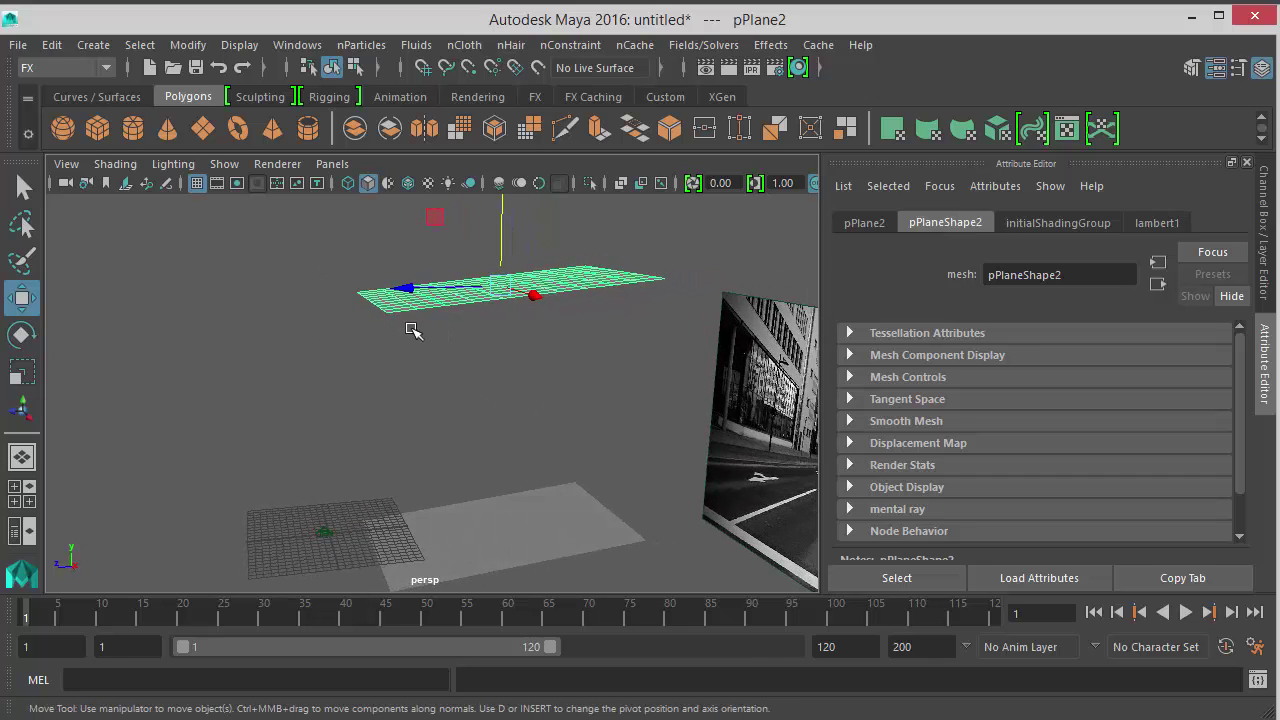
{"action": "middle_click_drag", "start_coordinate": [505, 459], "coordinate": [496, 436], "text": "alt"}
{"action": "left_click_drag", "start_coordinate": [486, 416], "coordinate": [635, 502]}
{"action": "left_click_drag", "start_coordinate": [528, 489], "coordinate": [590, 497], "text": "alt"}
{"action": "middle_click_drag", "start_coordinate": [503, 490], "coordinate": [516, 515], "text": "alt"}
{"action": "left_click_drag", "start_coordinate": [430, 323], "coordinate": [432, 325]}
{"action": "left_click_drag", "start_coordinate": [477, 457], "coordinate": [455, 380], "text": "alt"}
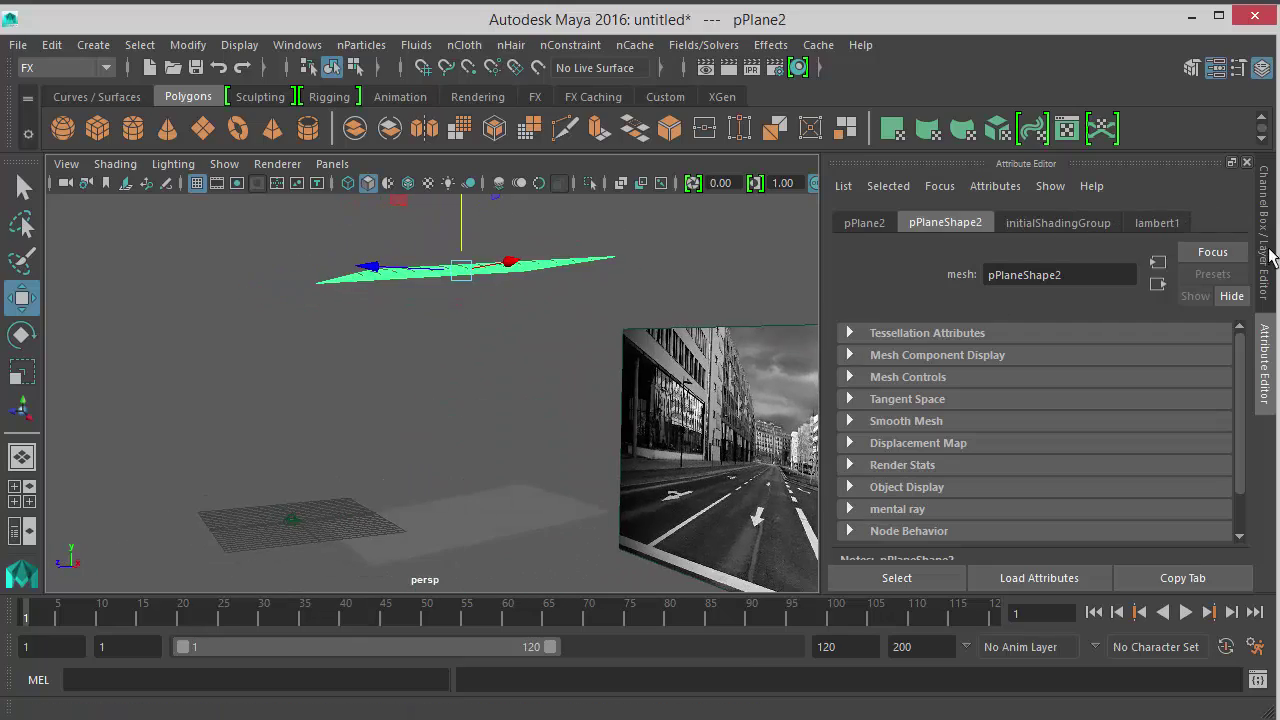
{"action": "key", "text": "ctrl+a"}
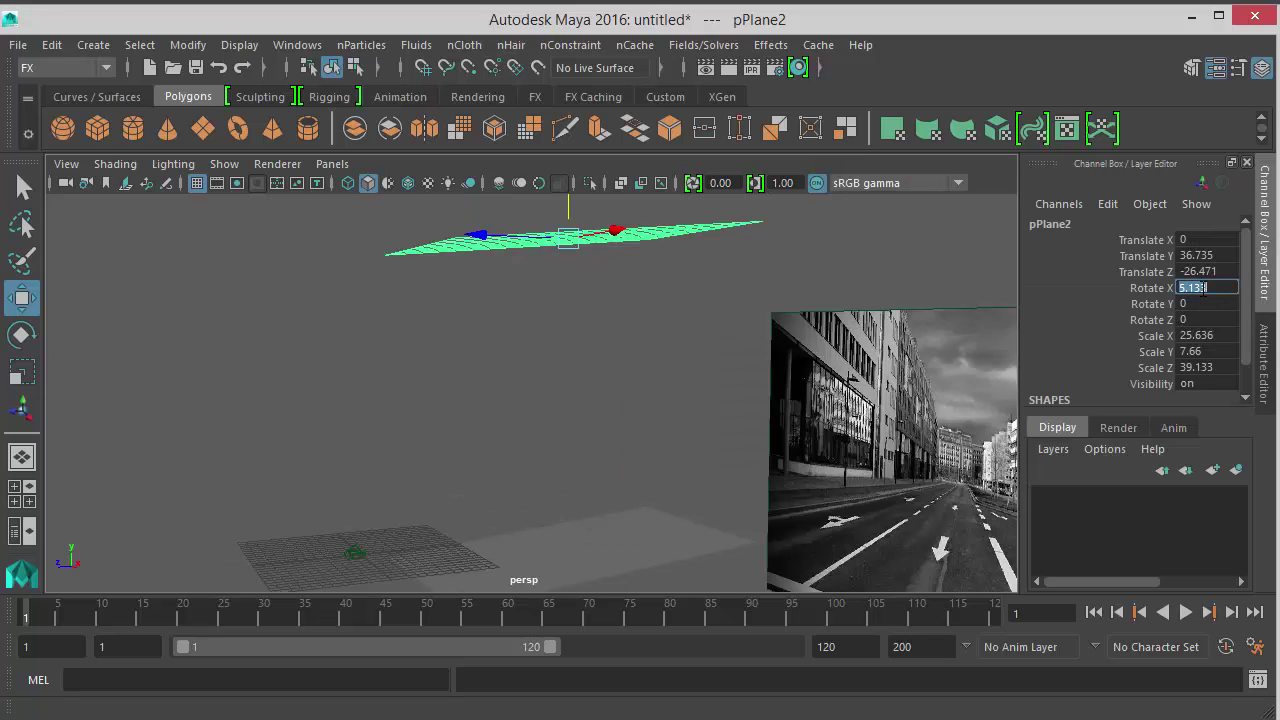
{"action": "type", "text": "0"}
{"action": "key", "text": "Return"}
- Select the raised plane, open the options for Emit from Object and reset them to their defaults
{"action": "left_click_drag", "start_coordinate": [670, 288], "coordinate": [603, 238], "text": "alt"}
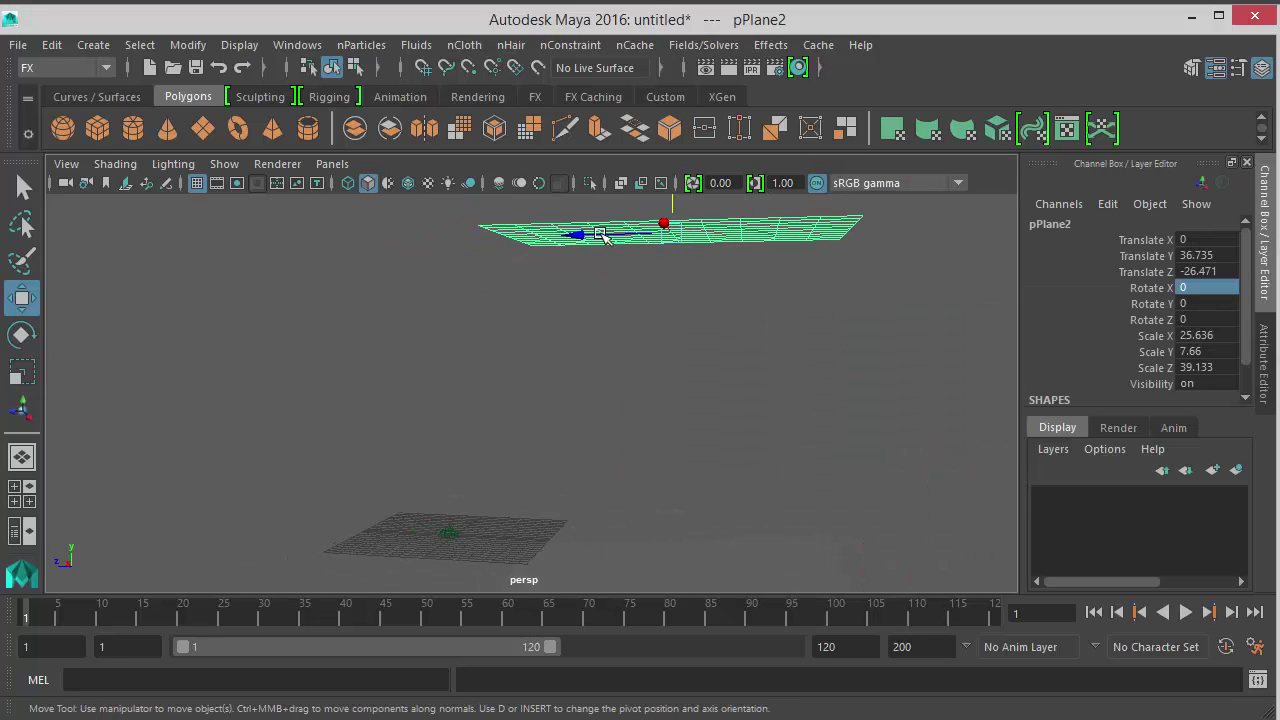
{"action": "left_click_drag", "start_coordinate": [756, 305], "coordinate": [599, 315], "text": "alt"}
{"action": "left_click_drag", "start_coordinate": [469, 312], "coordinate": [366, 303], "text": "alt"}
{"action": "left_click", "coordinate": [381, 222]}
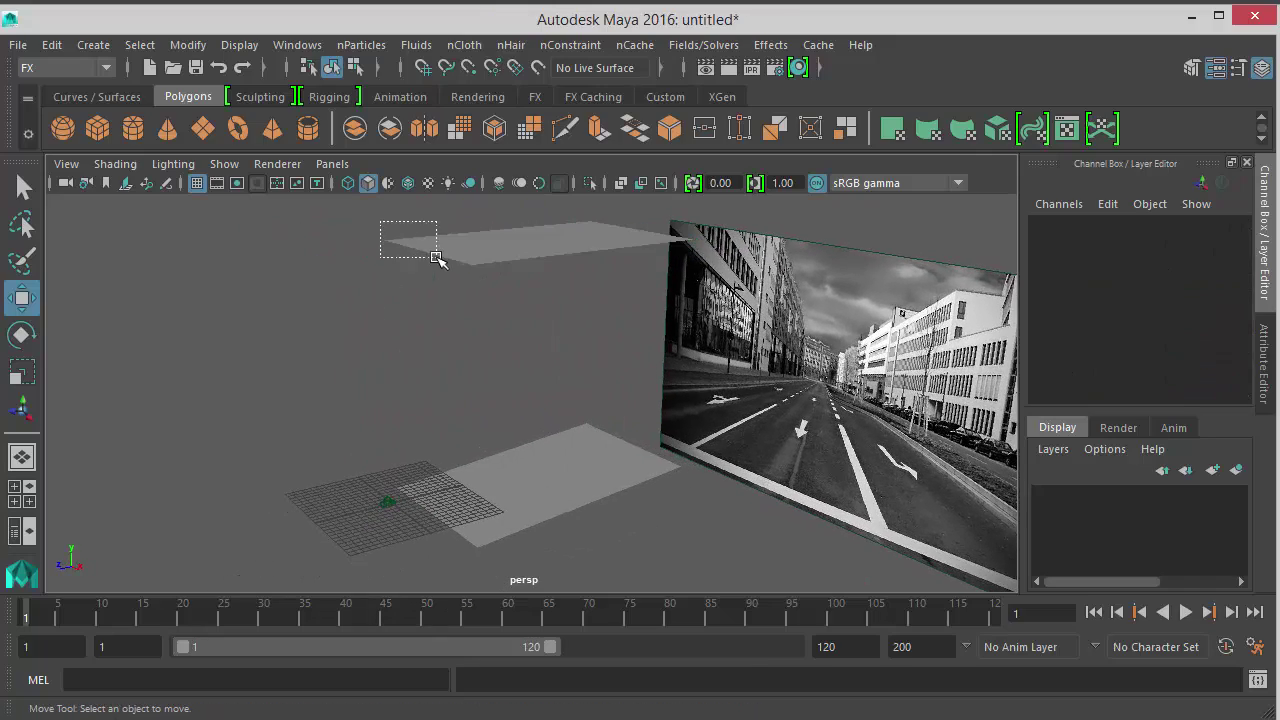
{"action": "left_click_drag", "start_coordinate": [436, 257], "coordinate": [440, 262]}
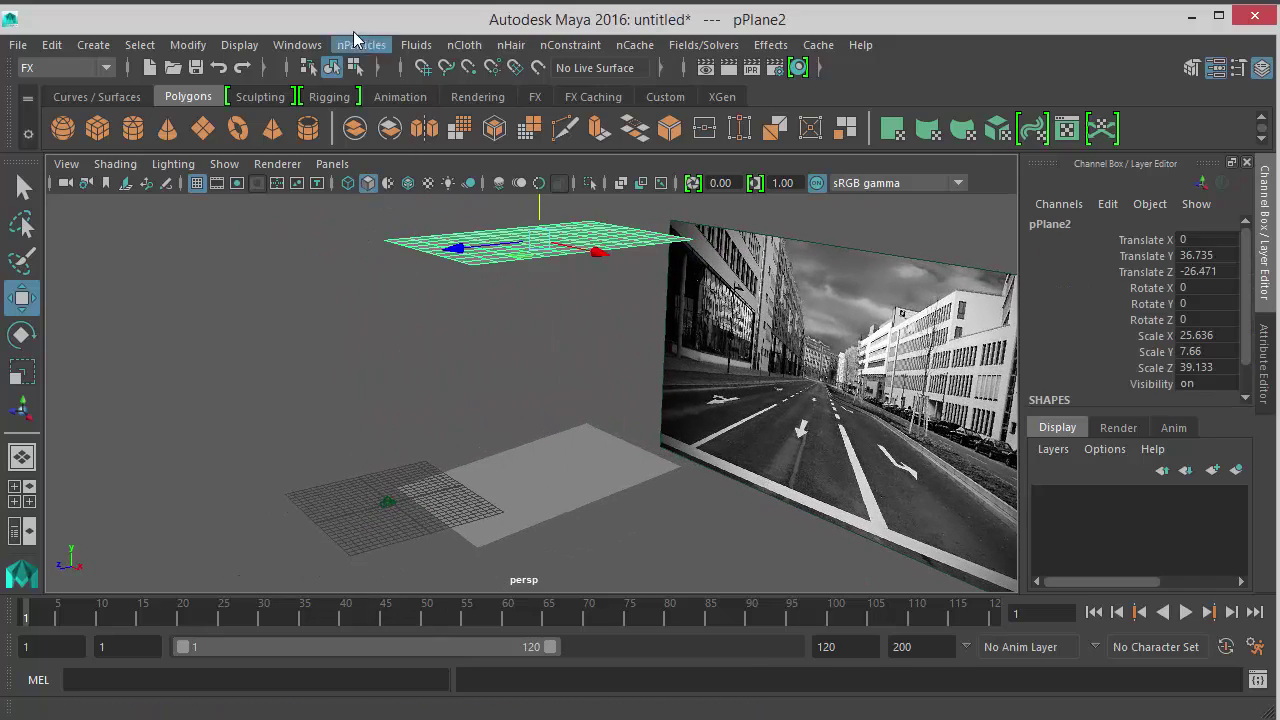
{"action": "left_click", "coordinate": [362, 45]}
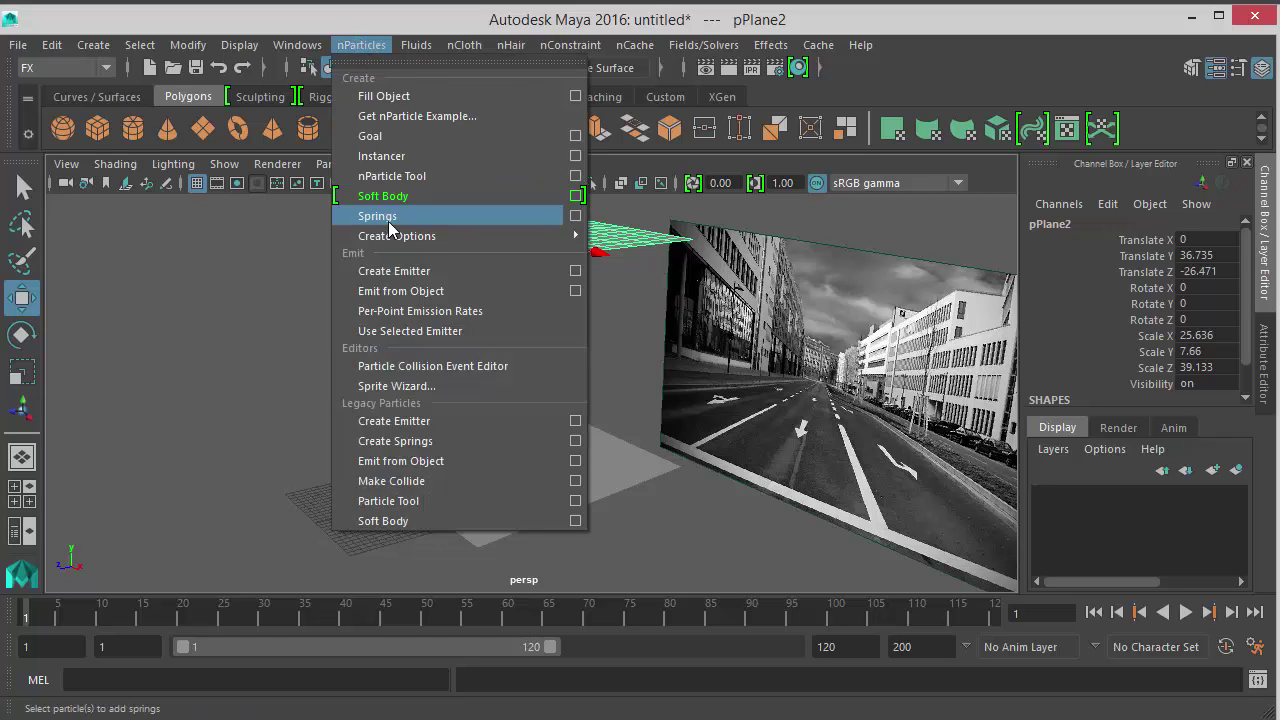
{"action": "left_click", "coordinate": [576, 291]}
{"action": "left_click", "coordinate": [451, 373]}
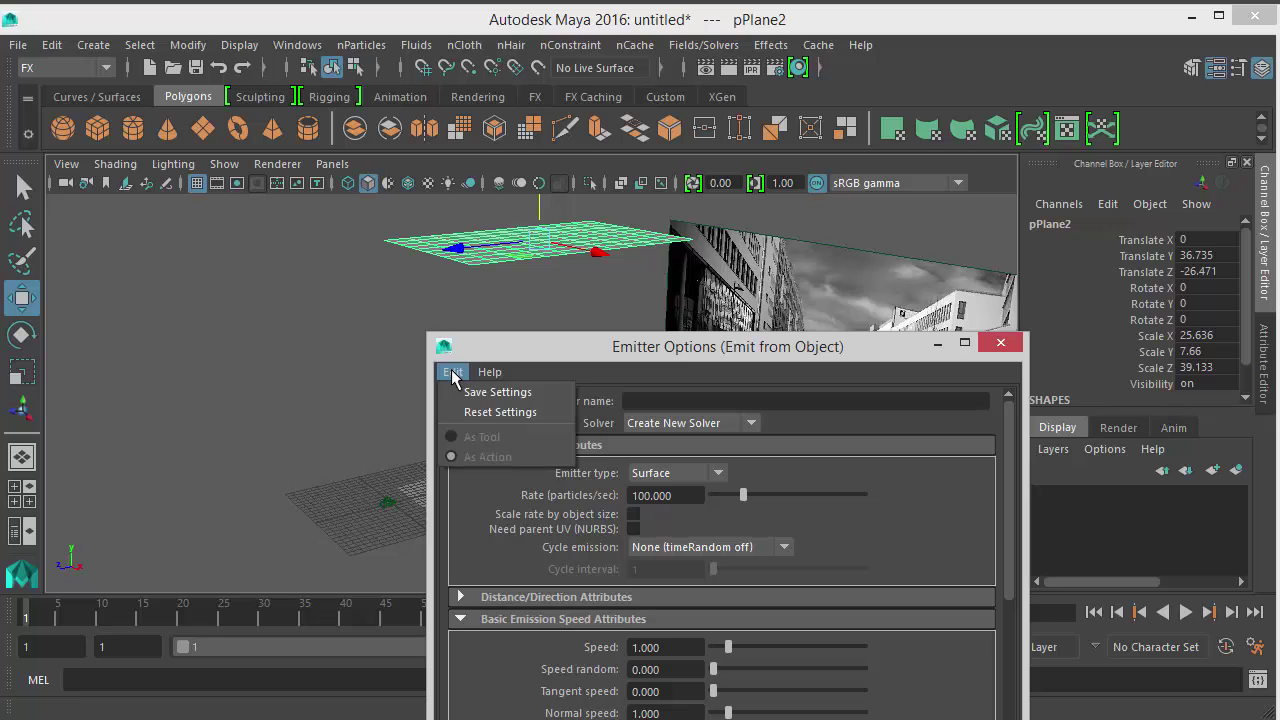
{"action": "left_click", "coordinate": [524, 412]}
{"action": "left_click_drag", "start_coordinate": [656, 351], "coordinate": [753, 164]}
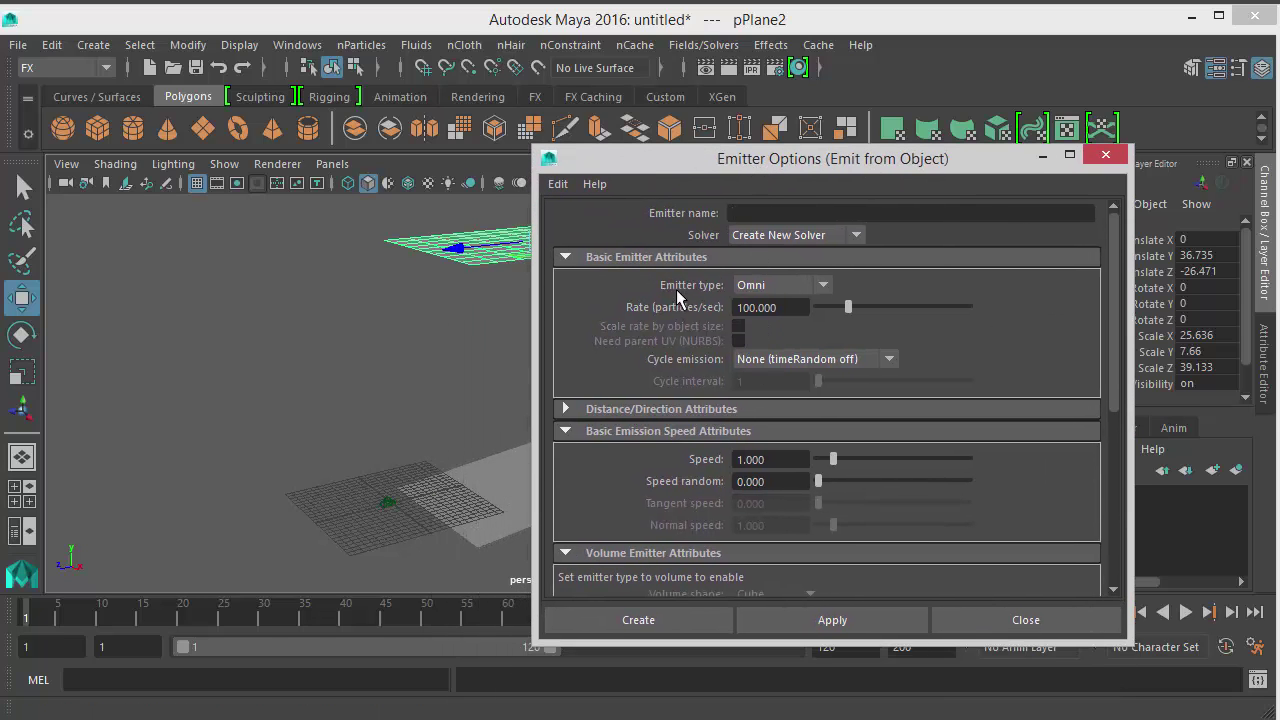
- Create a new emitter on the raised plane with the emitter type set to Omni
{"action": "left_click", "coordinate": [800, 286]}
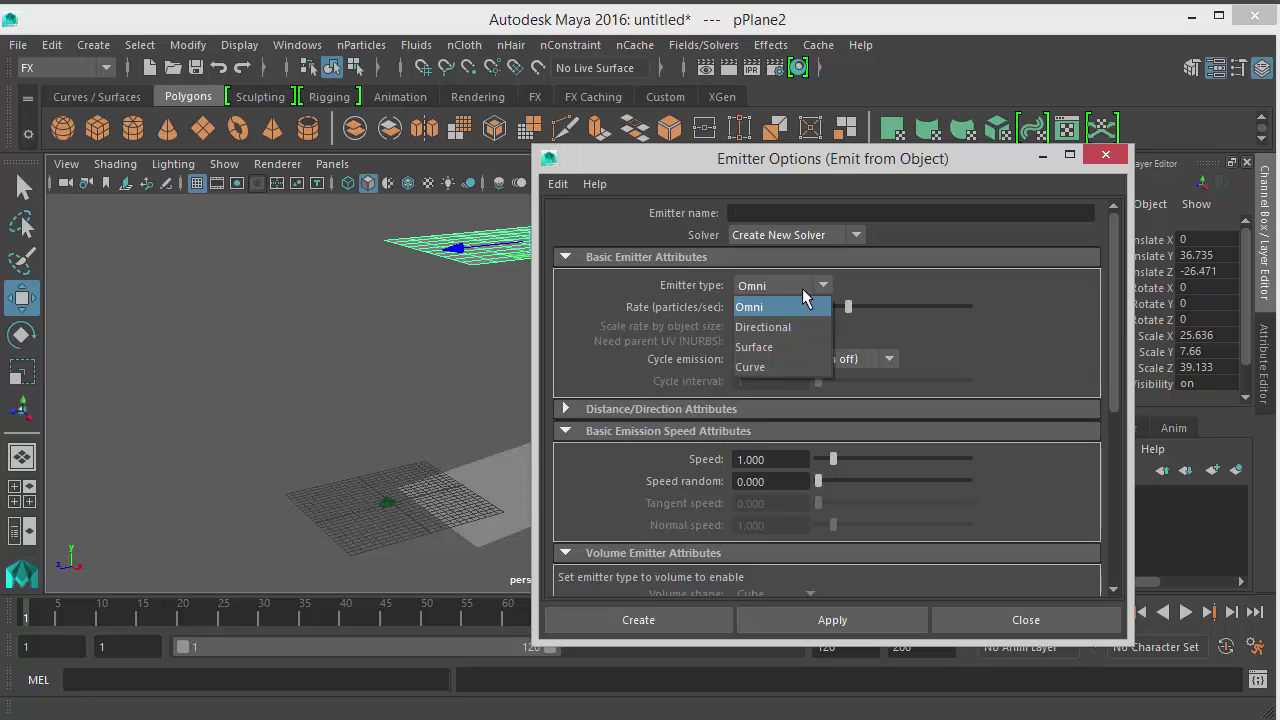
{"action": "left_click", "coordinate": [775, 346]}
{"action": "left_click_drag", "start_coordinate": [760, 173], "coordinate": [849, 155]}
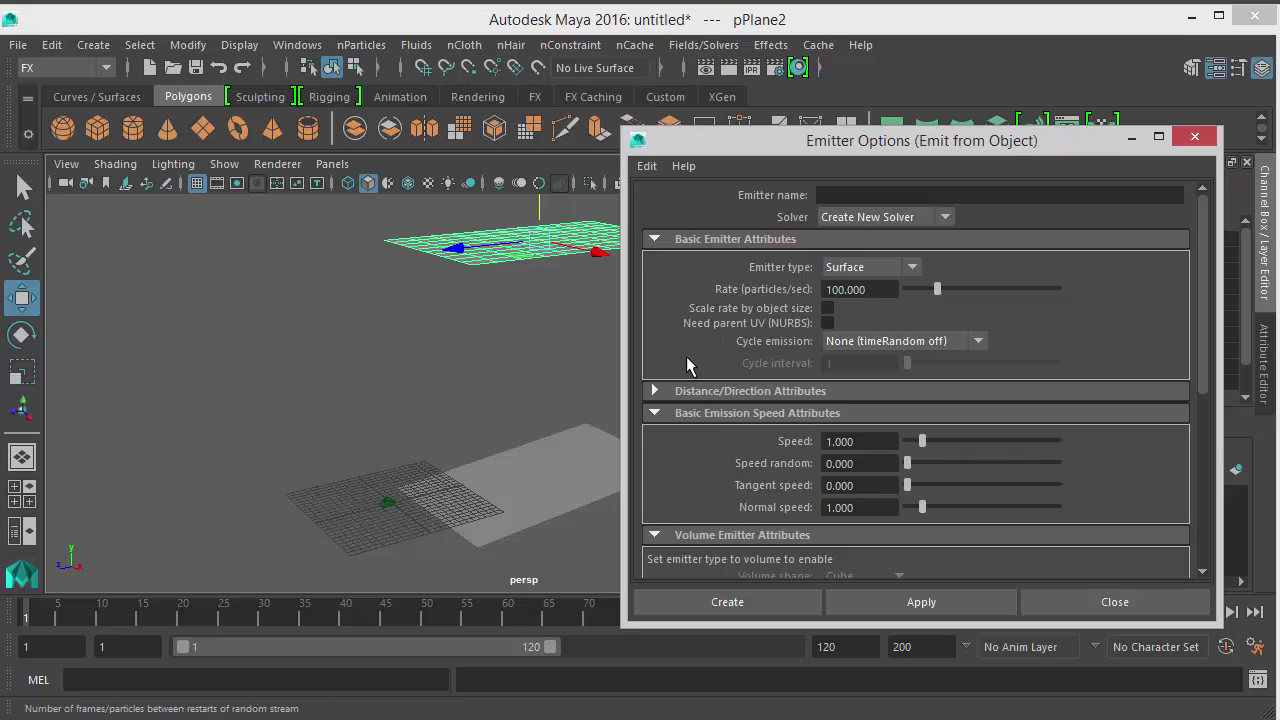
{"action": "left_click", "coordinate": [862, 268]}
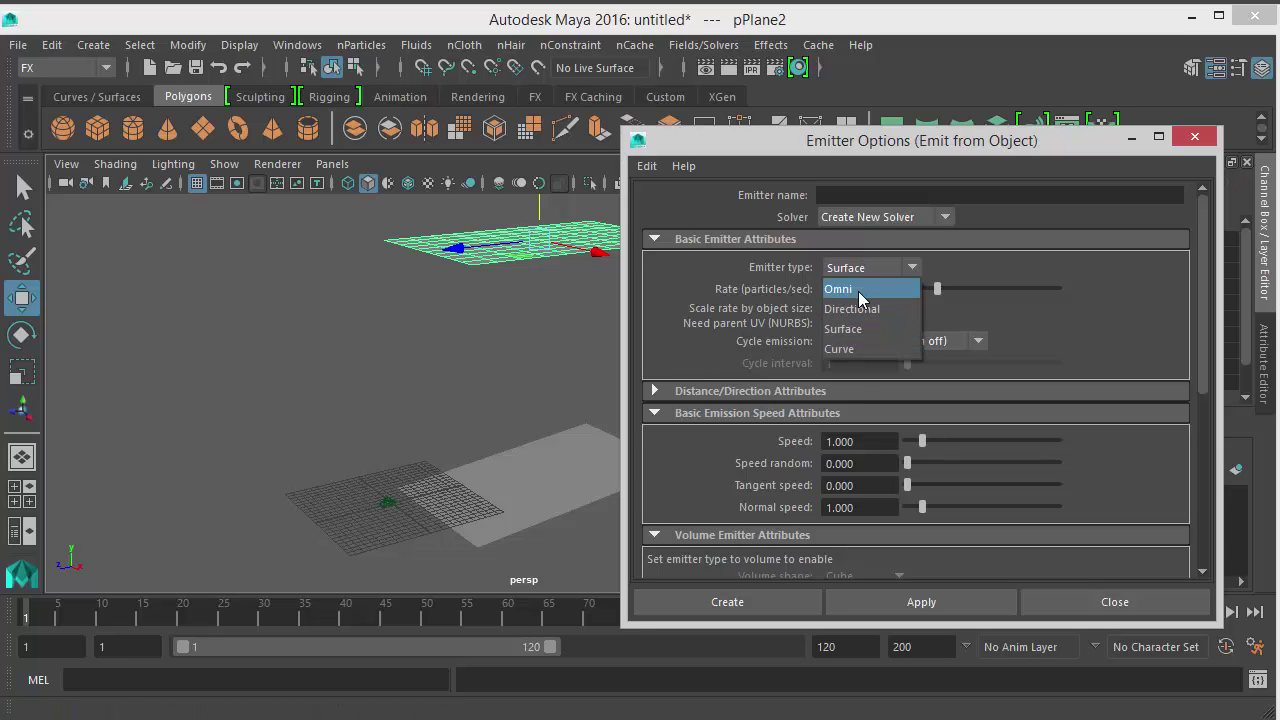
{"action": "left_click", "coordinate": [859, 292]}
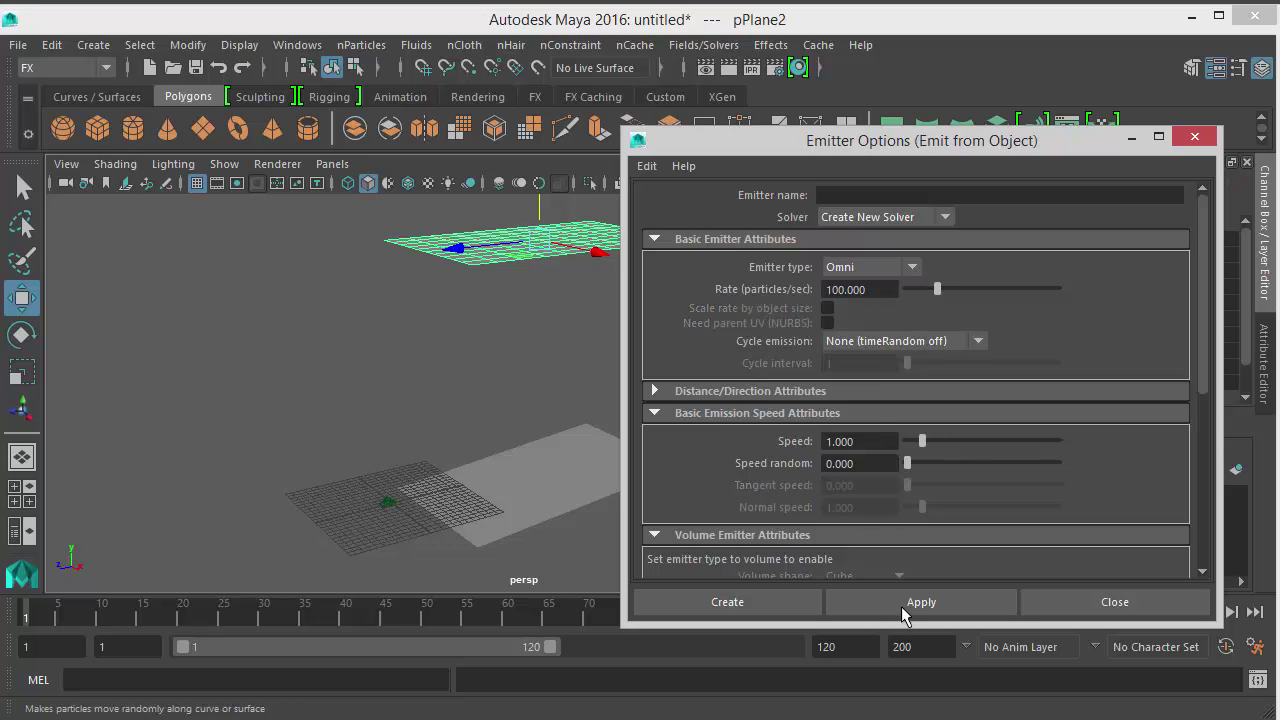
{"action": "left_click", "coordinate": [921, 603]}
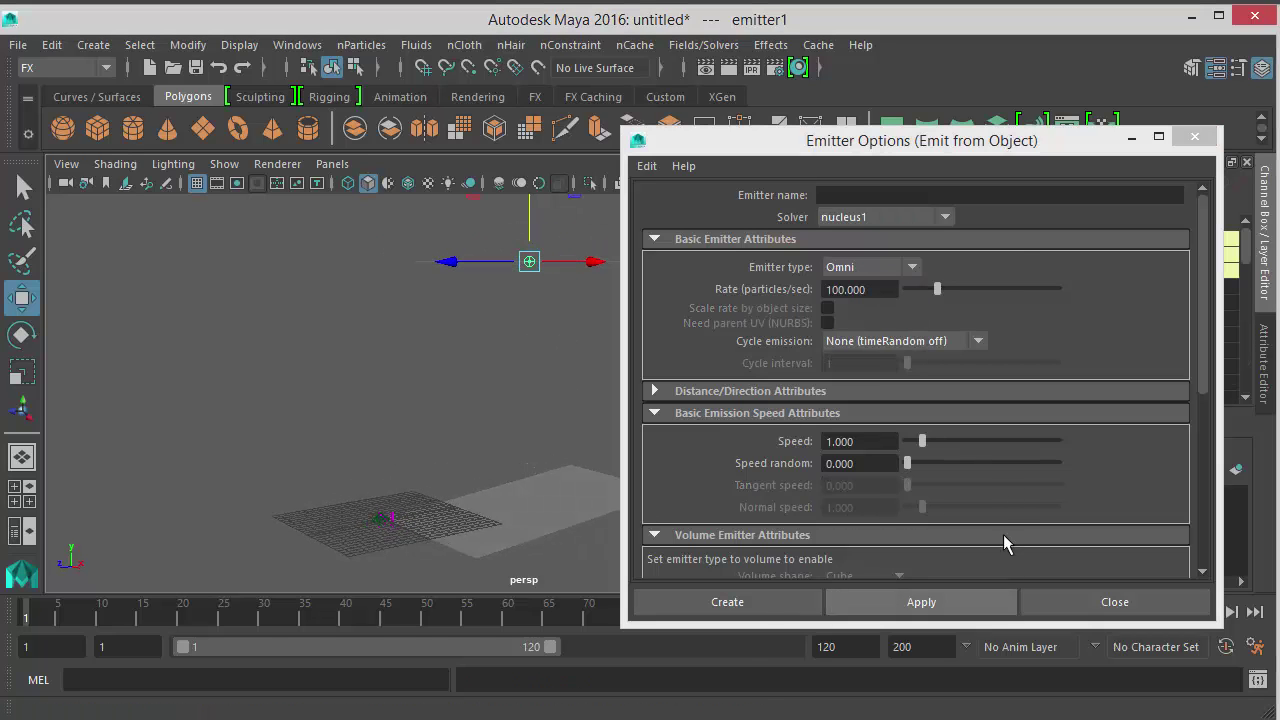
- Play the simulation briefly and examine from several angles how the particles leave the raised plane
{"action": "left_click_drag", "start_coordinate": [980, 149], "coordinate": [1010, 57]}
{"action": "left_click", "coordinate": [1096, 614]}
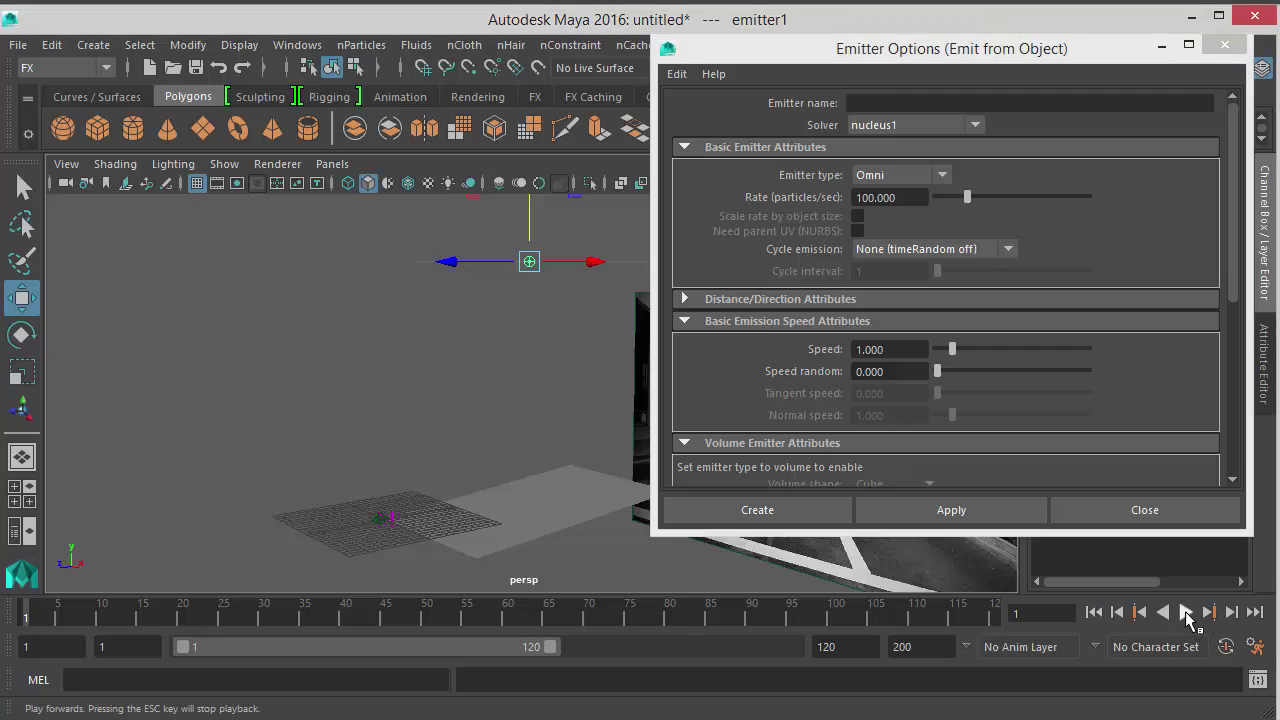
{"action": "left_click", "coordinate": [1185, 613]}
{"action": "key", "text": "Escape"}
{"action": "left_click_drag", "start_coordinate": [440, 386], "coordinate": [489, 436], "text": "alt"}
{"action": "middle_click_drag", "start_coordinate": [468, 405], "coordinate": [457, 500], "text": "alt"}
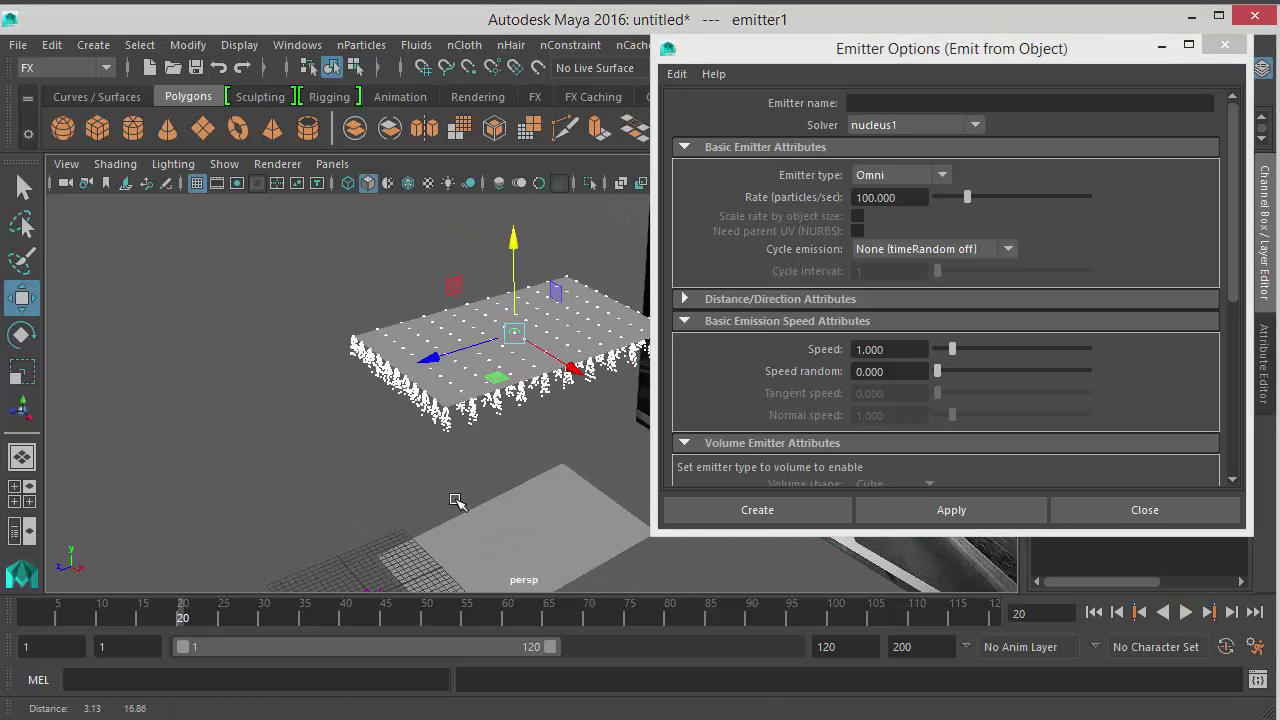
{"action": "right_click_drag", "start_coordinate": [457, 500], "coordinate": [617, 497], "text": "alt"}
{"action": "left_click_drag", "start_coordinate": [560, 470], "coordinate": [470, 380], "text": "alt"}
{"action": "middle_click_drag", "start_coordinate": [470, 380], "coordinate": [490, 432], "text": "alt"}
{"action": "left_click_drag", "start_coordinate": [490, 432], "coordinate": [446, 414], "text": "alt"}
- Display the raised plane's vertices, compare them with the particle emission points, and select the plane as an object again
{"action": "left_click", "coordinate": [446, 414]}
{"action": "right_click", "coordinate": [452, 420]}
{"action": "left_click_drag", "start_coordinate": [440, 473], "coordinate": [414, 460], "text": "alt"}
{"action": "right_click_drag", "start_coordinate": [414, 460], "coordinate": [390, 445], "text": "alt"}
{"action": "left_click_drag", "start_coordinate": [390, 445], "coordinate": [374, 509], "text": "alt"}
{"action": "right_click_drag", "start_coordinate": [374, 509], "coordinate": [384, 466], "text": "alt"}
{"action": "middle_click_drag", "start_coordinate": [384, 466], "coordinate": [394, 423], "text": "alt"}
{"action": "left_click_drag", "start_coordinate": [394, 423], "coordinate": [370, 440], "text": "alt"}
{"action": "right_click_drag", "start_coordinate": [370, 440], "coordinate": [359, 462], "text": "alt"}
{"action": "left_click_drag", "start_coordinate": [361, 463], "coordinate": [435, 470], "text": "alt"}
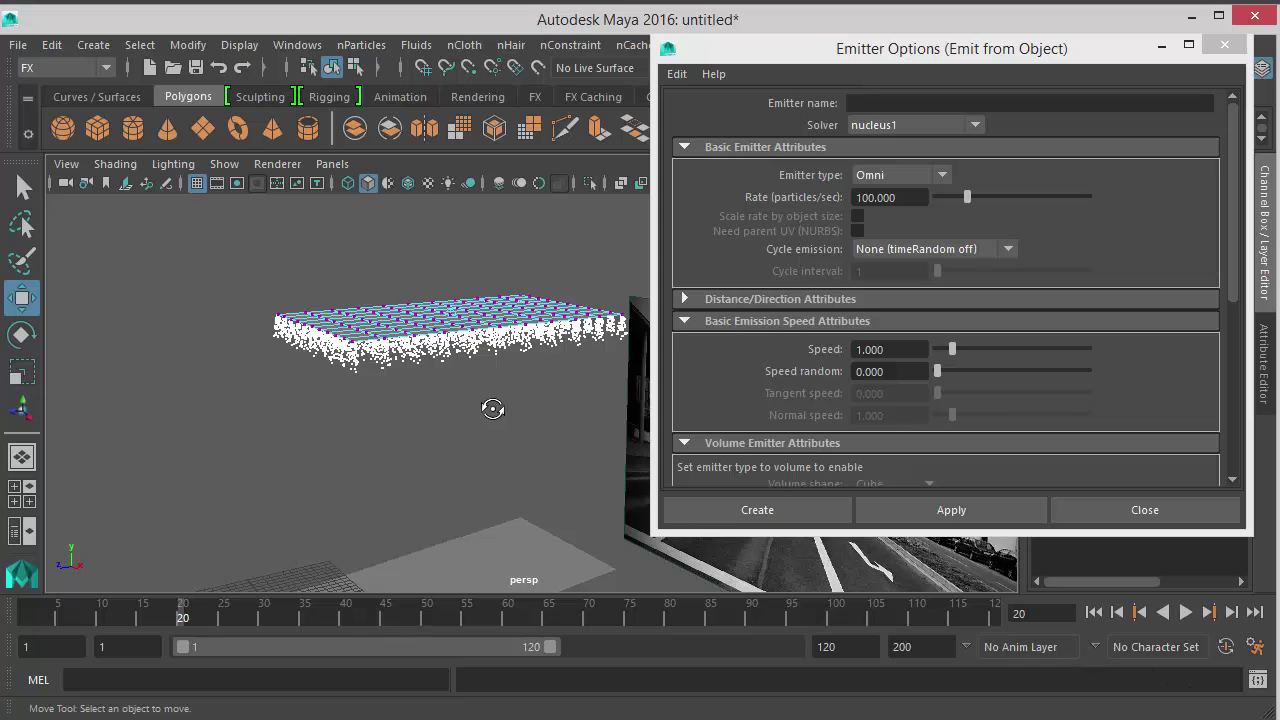
{"action": "left_click_drag", "start_coordinate": [492, 409], "coordinate": [482, 372], "text": "alt"}
{"action": "left_click", "coordinate": [497, 303]}
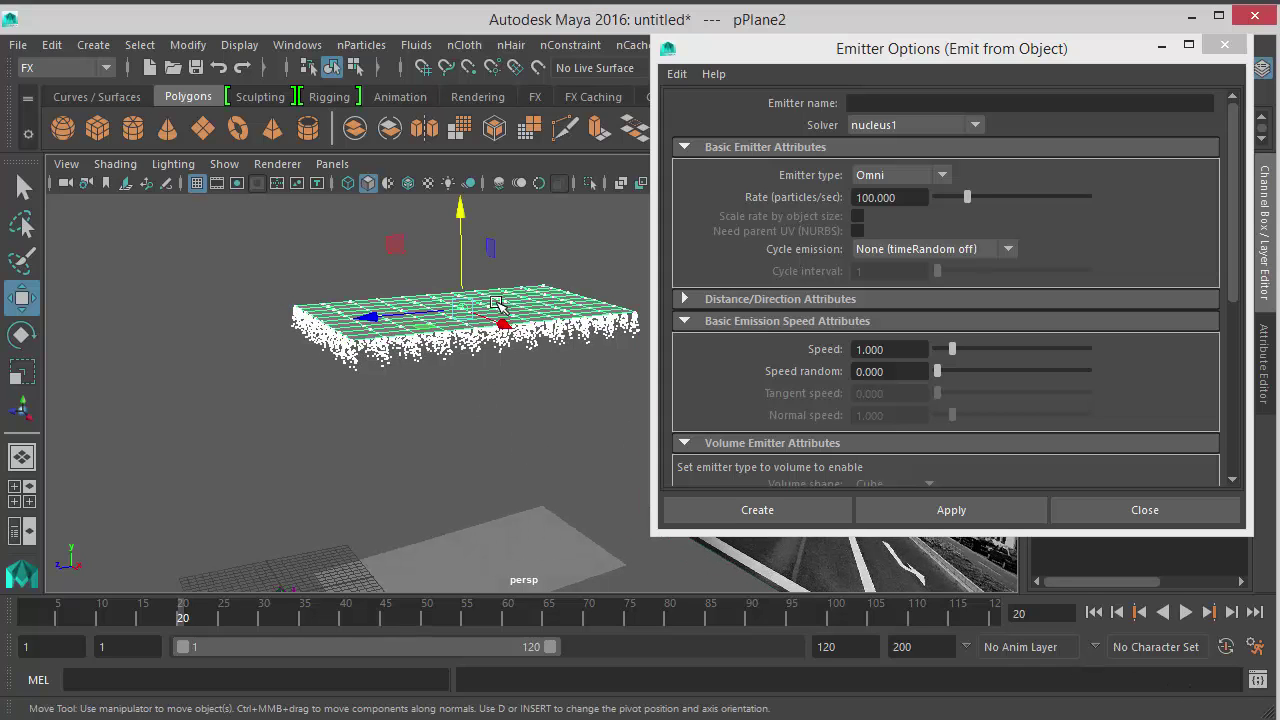
- Undo back to before the Omni emitter was created on the raised plane
{"action": "key", "text": "ctrl+z"}
{"action": "key", "text": "ctrl+z"}
{"action": "key", "text": "ctrl+z"}
{"action": "key", "text": "ctrl+z"}
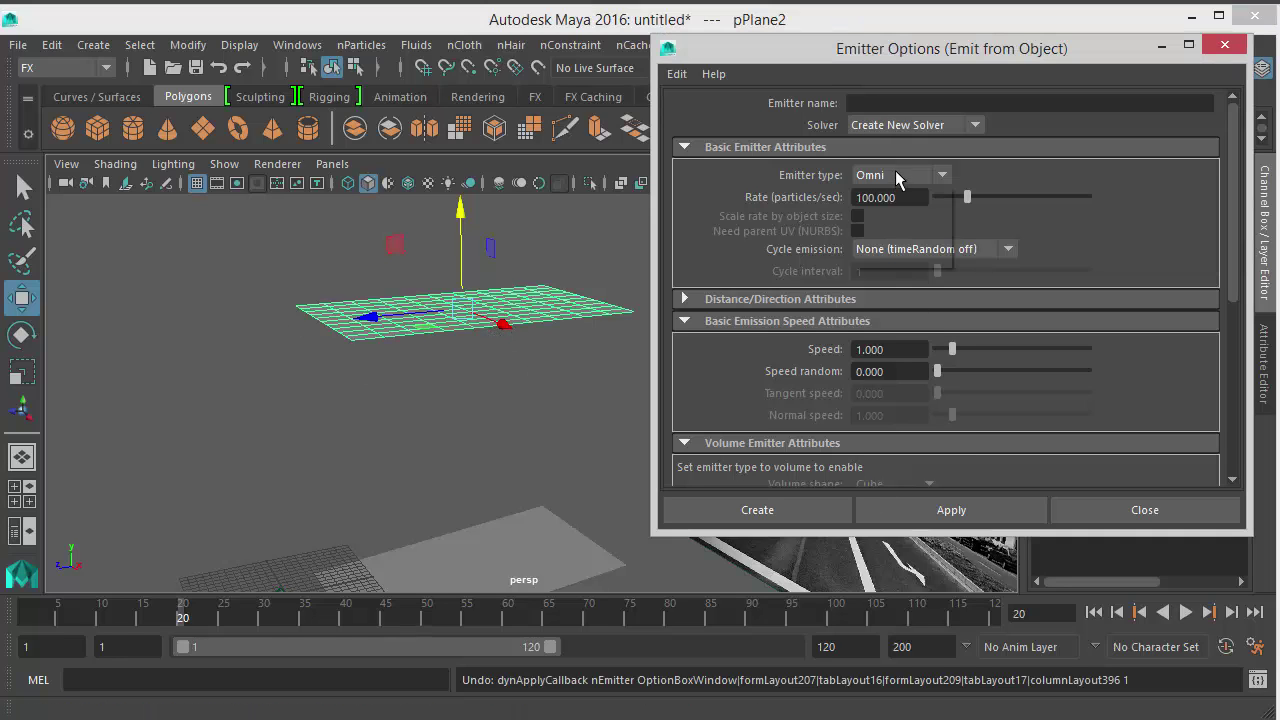
- Create an emitter on the raised plane with the emitter type set to Surface and close the emitter options
{"action": "left_click", "coordinate": [895, 174]}
{"action": "left_click", "coordinate": [891, 238]}
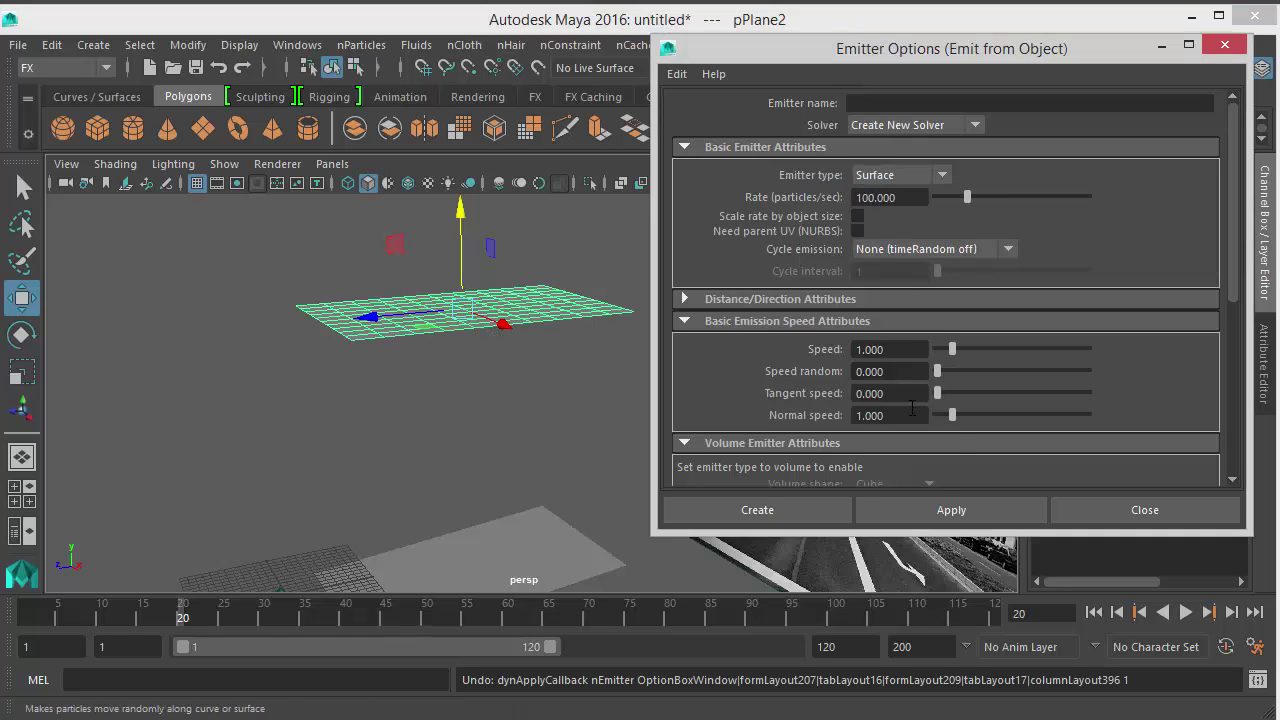
{"action": "left_click", "coordinate": [943, 510]}
{"action": "left_click", "coordinate": [1100, 510]}
- Rewind to the first frame and play the simulation to check the particles falling from the raised plane
{"action": "left_click", "coordinate": [1094, 613]}
{"action": "left_click", "coordinate": [1185, 613]}
{"action": "left_click_drag", "start_coordinate": [451, 429], "coordinate": [516, 426], "text": "alt"}
{"action": "left_click", "coordinate": [1186, 614]}
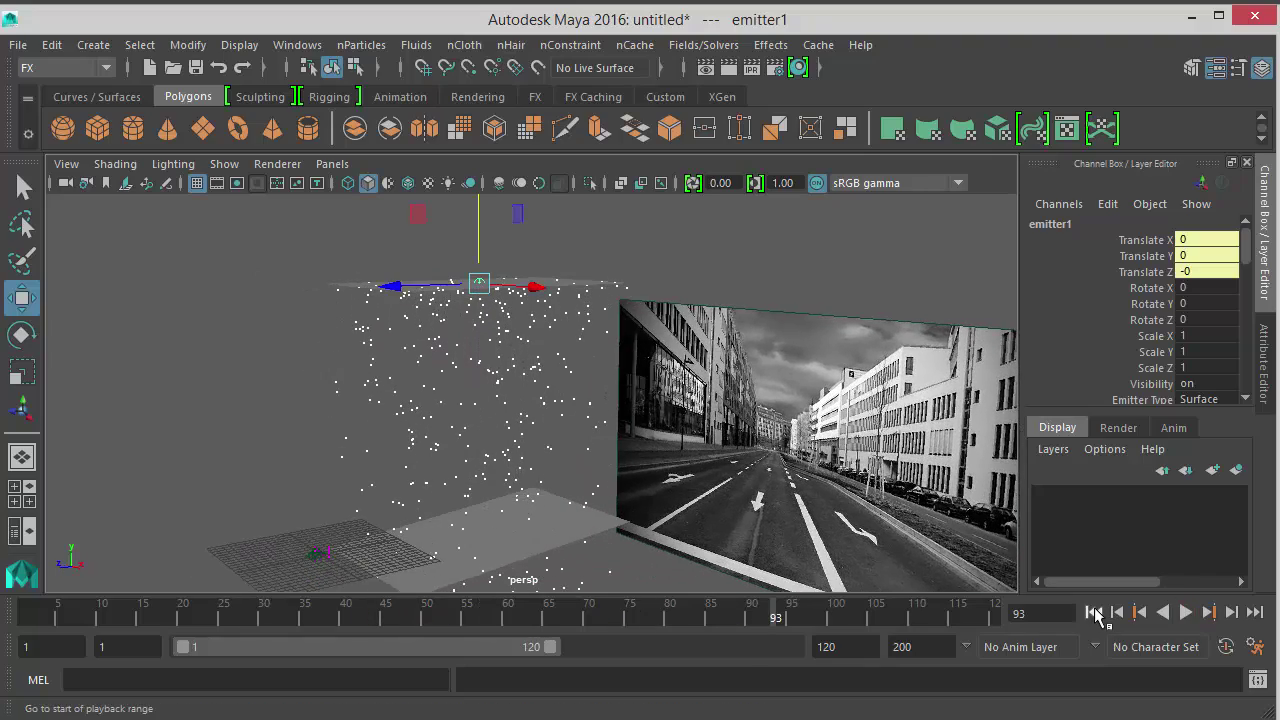
- Select the falling particles near the ground plane in the perspective view
{"action": "left_click_drag", "start_coordinate": [470, 470], "coordinate": [614, 543], "text": "alt"}
{"action": "left_click", "coordinate": [487, 466]}
{"action": "left_click", "coordinate": [574, 499]}
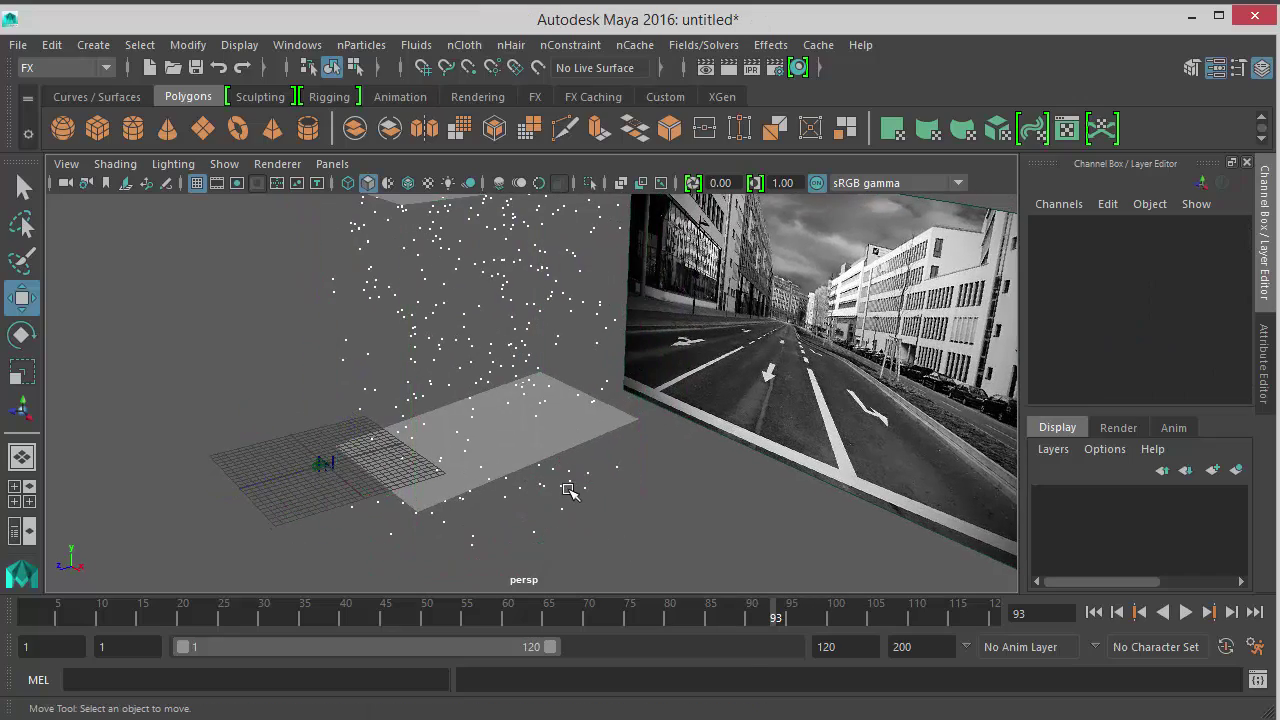
{"action": "left_click", "coordinate": [540, 470]}
{"action": "left_click_drag", "start_coordinate": [545, 468], "coordinate": [383, 368], "text": "alt"}
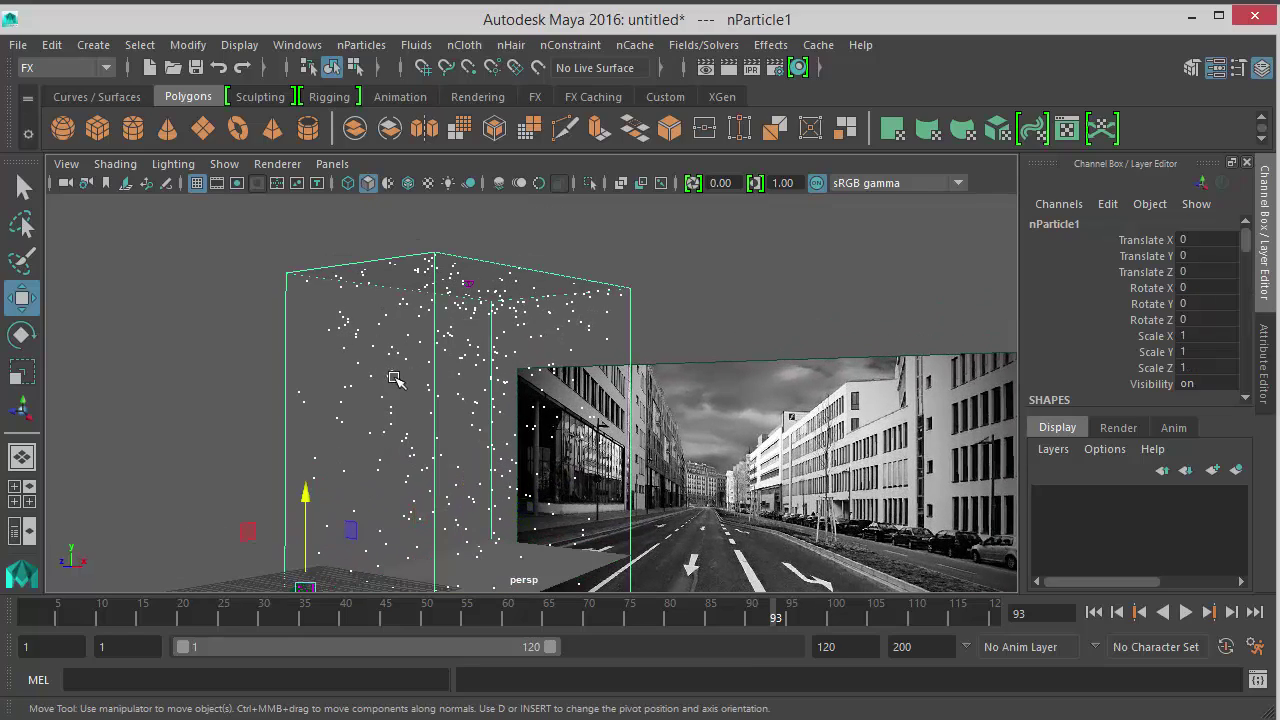
- Open the Outliner, select nParticle1 and display its attributes in the Attribute Editor
{"action": "left_click", "coordinate": [297, 44]}
{"action": "left_click", "coordinate": [320, 249]}
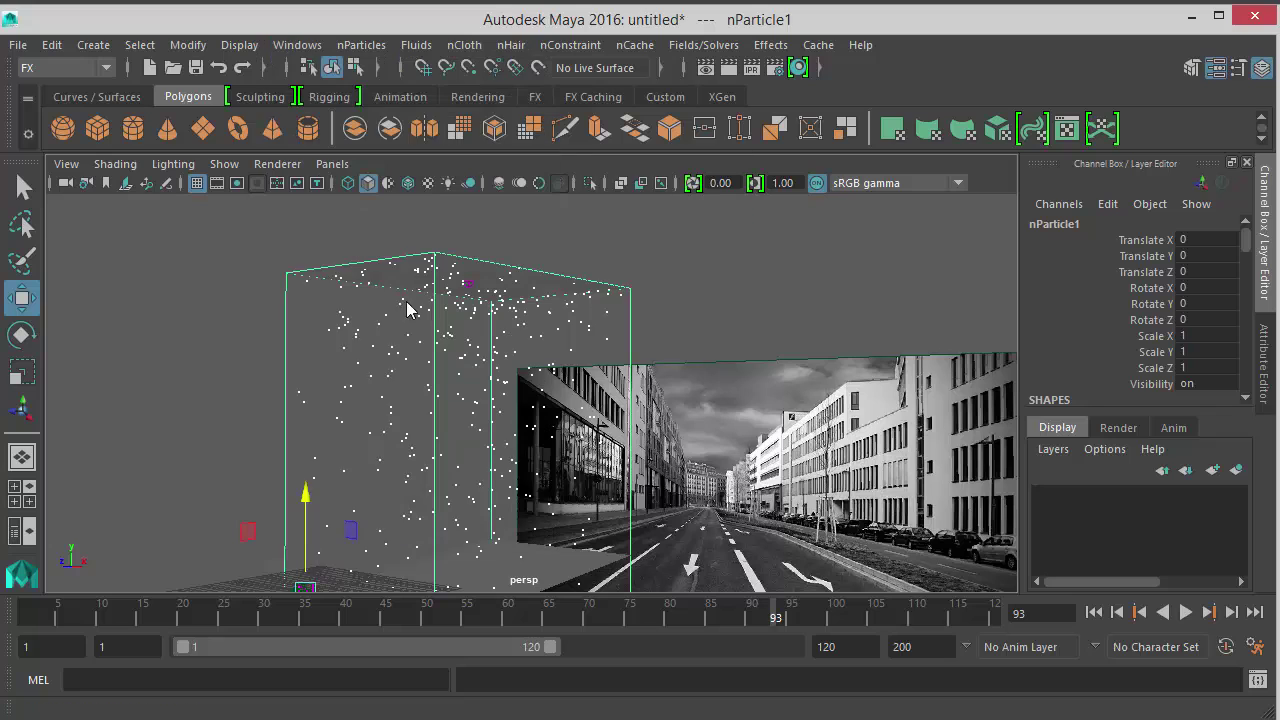
{"action": "left_click_drag", "start_coordinate": [274, 238], "coordinate": [210, 180]}
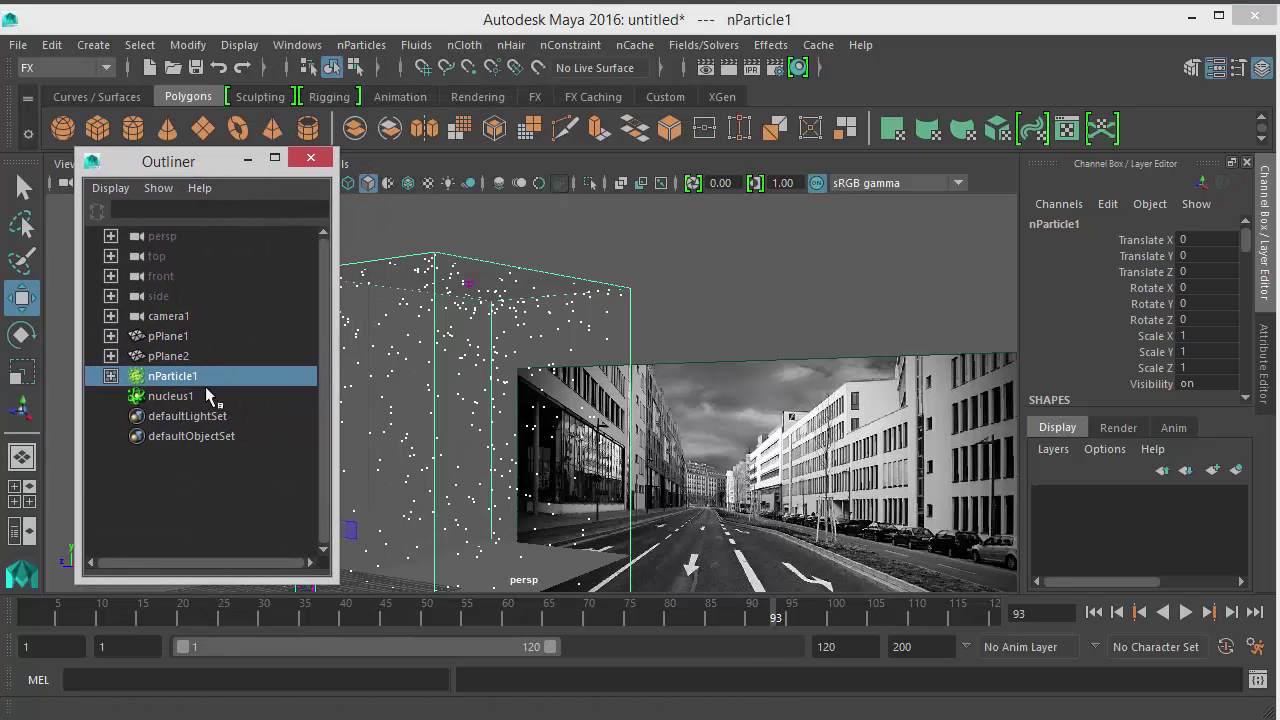
{"action": "left_click", "coordinate": [174, 356]}
{"action": "left_click", "coordinate": [180, 373]}
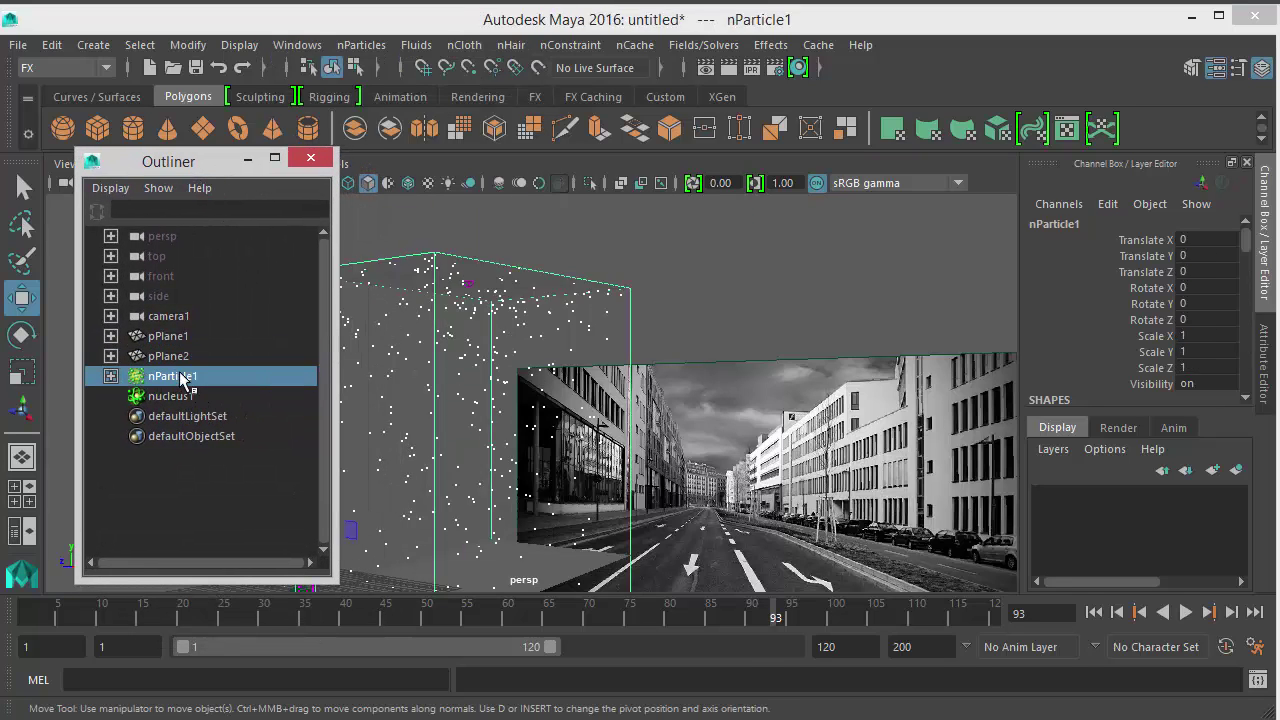
{"action": "left_click", "coordinate": [1263, 365]}
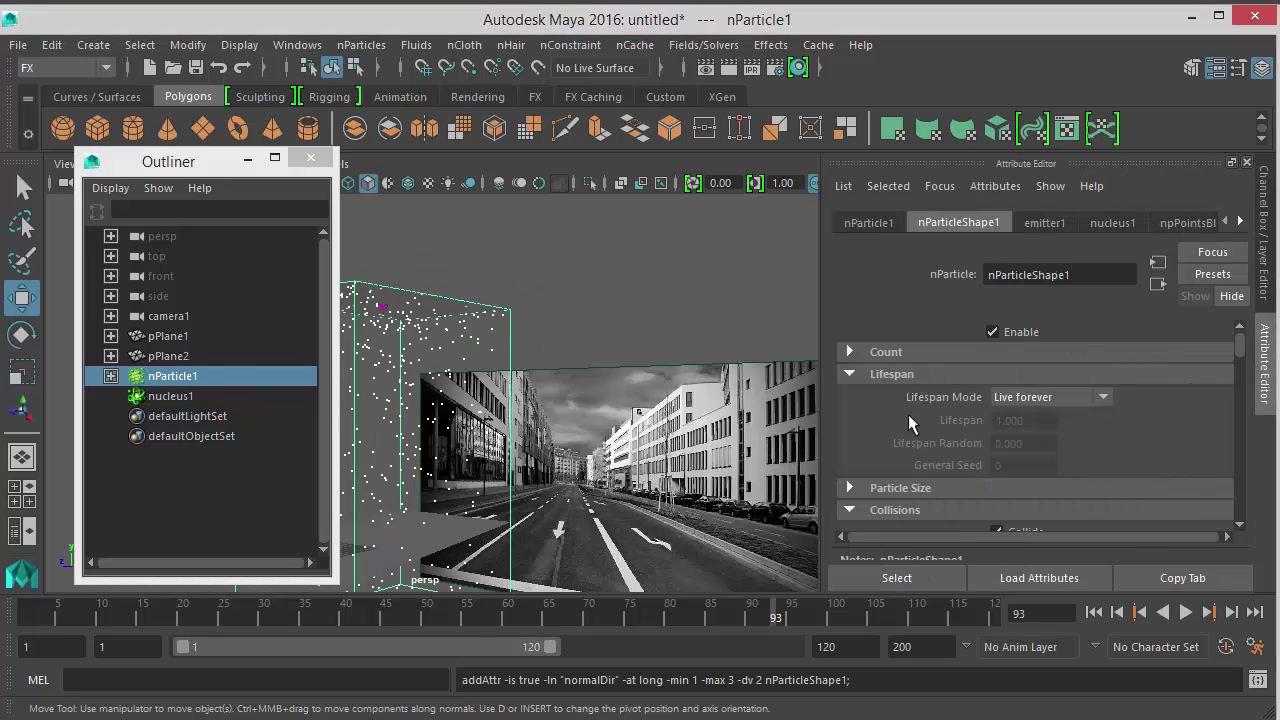
- Set the emission rate of emitter1 to 1000 particles per second
{"action": "scroll", "coordinate": [925, 432], "scroll_direction": "down", "scroll_amount": 8}
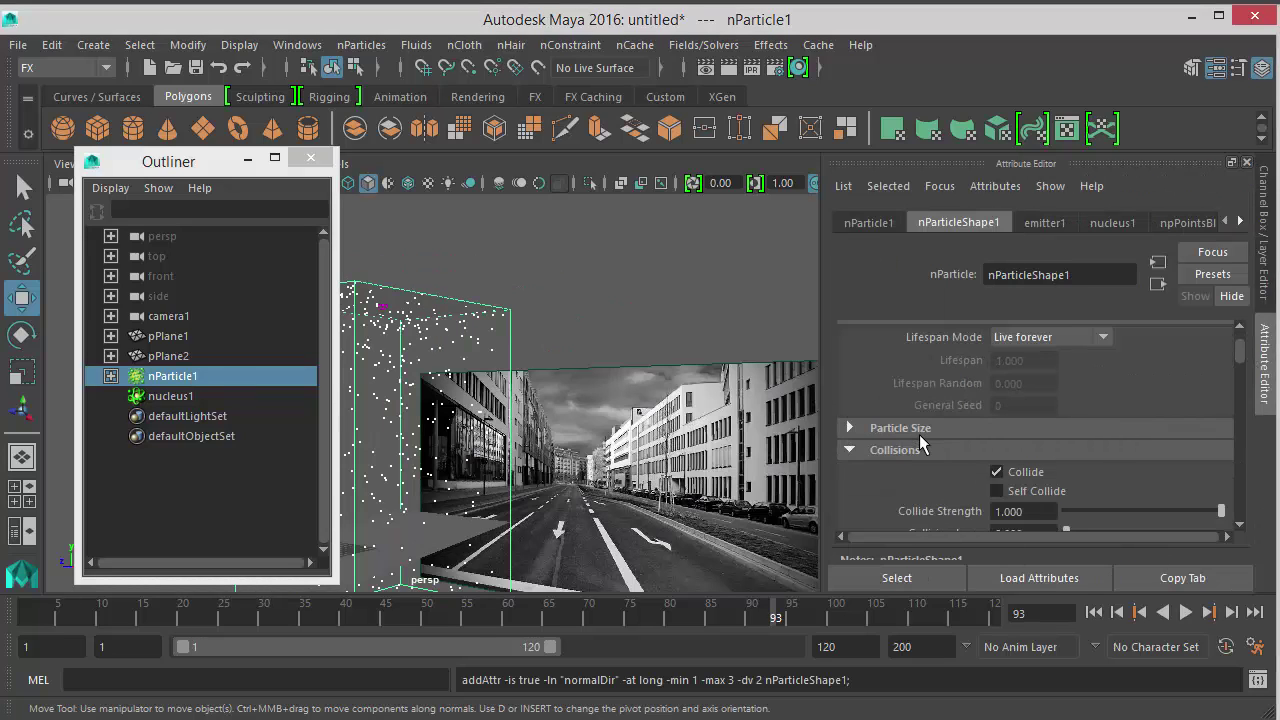
{"action": "scroll", "coordinate": [920, 435], "scroll_direction": "down", "scroll_amount": 10}
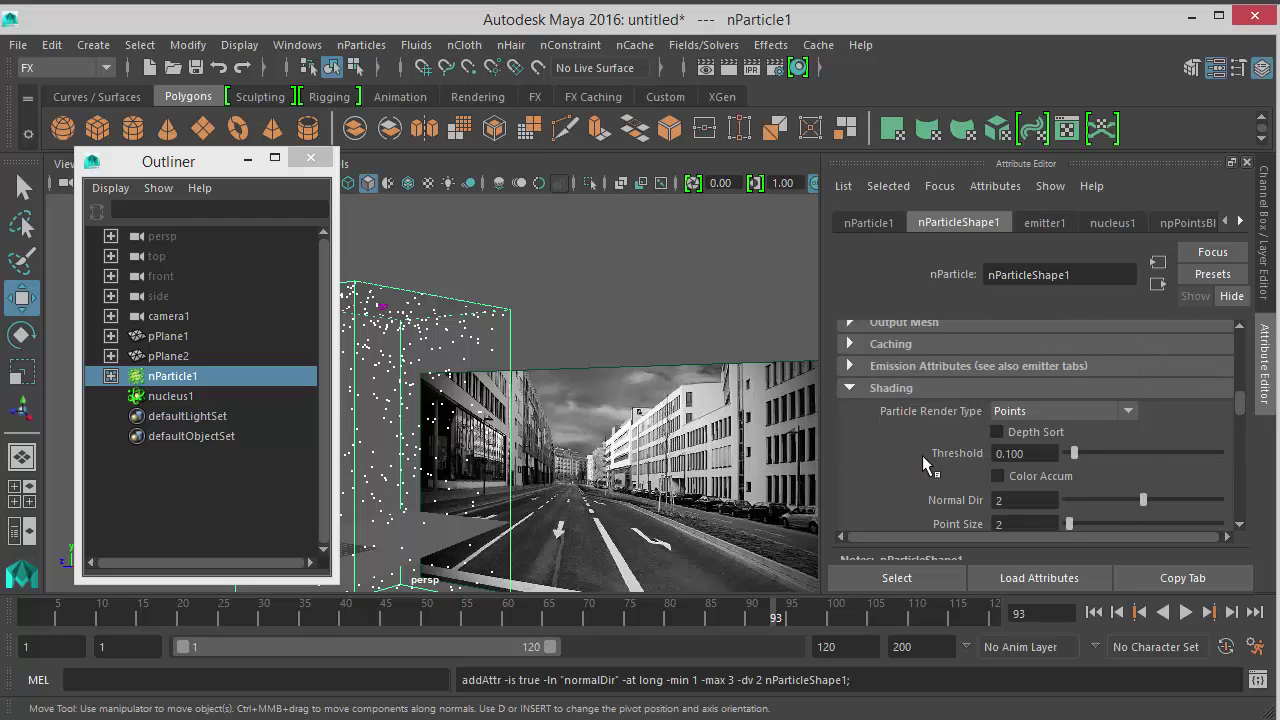
{"action": "scroll", "coordinate": [922, 455], "scroll_direction": "up", "scroll_amount": 15}
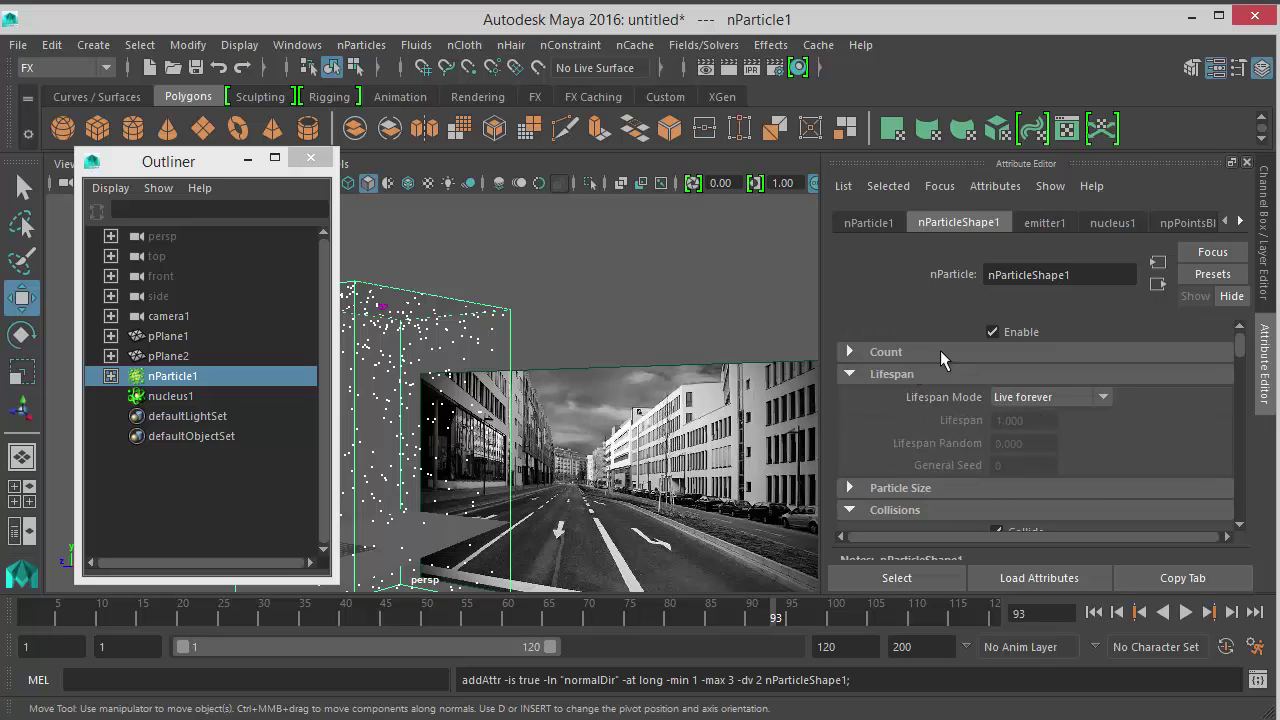
{"action": "left_click", "coordinate": [1041, 222]}
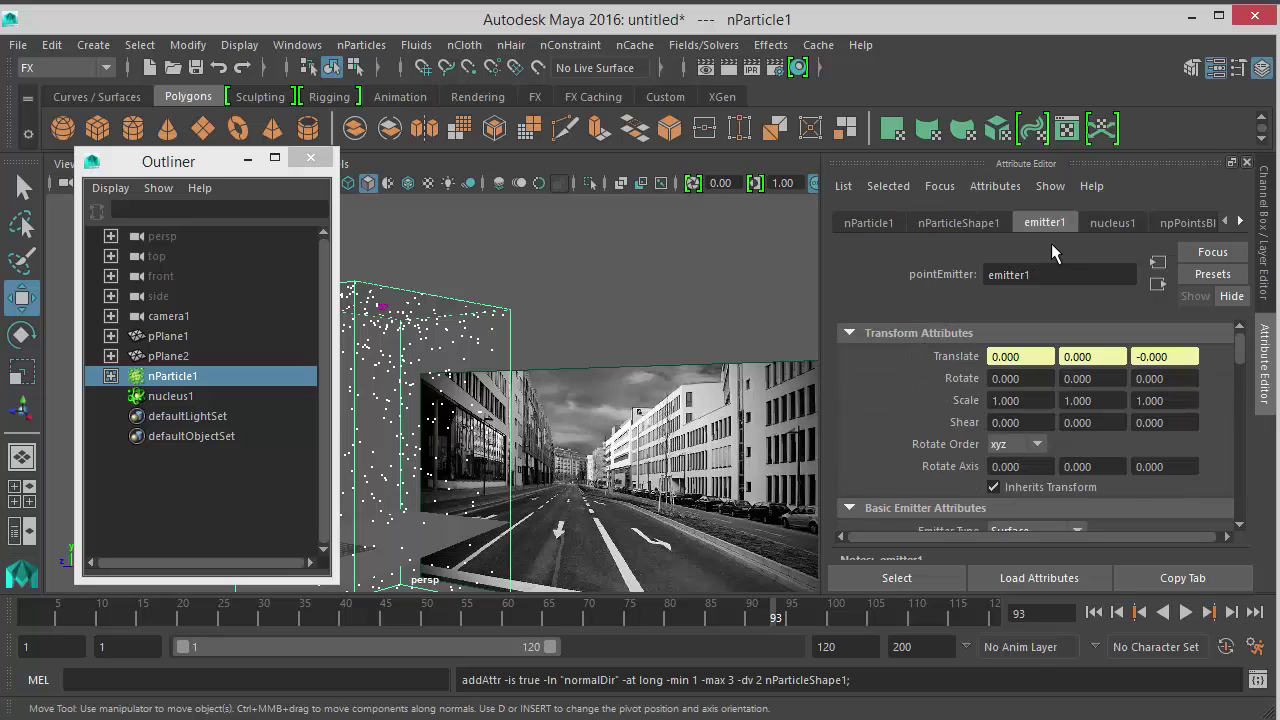
{"action": "scroll", "coordinate": [914, 400], "scroll_direction": "down", "scroll_amount": 5}
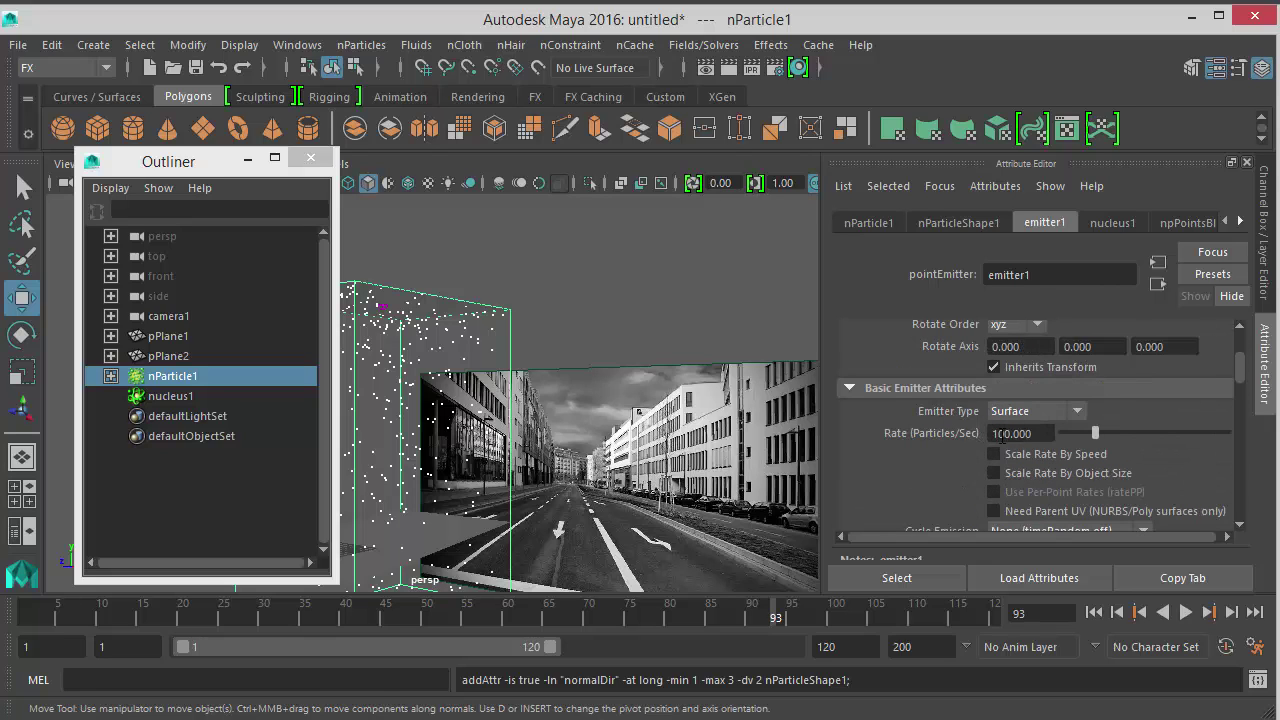
{"action": "type", "text": "1000"}
{"action": "key", "text": "Return"}
- Set the emission Speed of emitter1 to 30 in its Basic Emission Speed Attributes
{"action": "right_click_drag", "start_coordinate": [590, 386], "coordinate": [651, 363], "text": "alt"}
{"action": "left_click_drag", "start_coordinate": [568, 381], "coordinate": [510, 386], "text": "alt"}
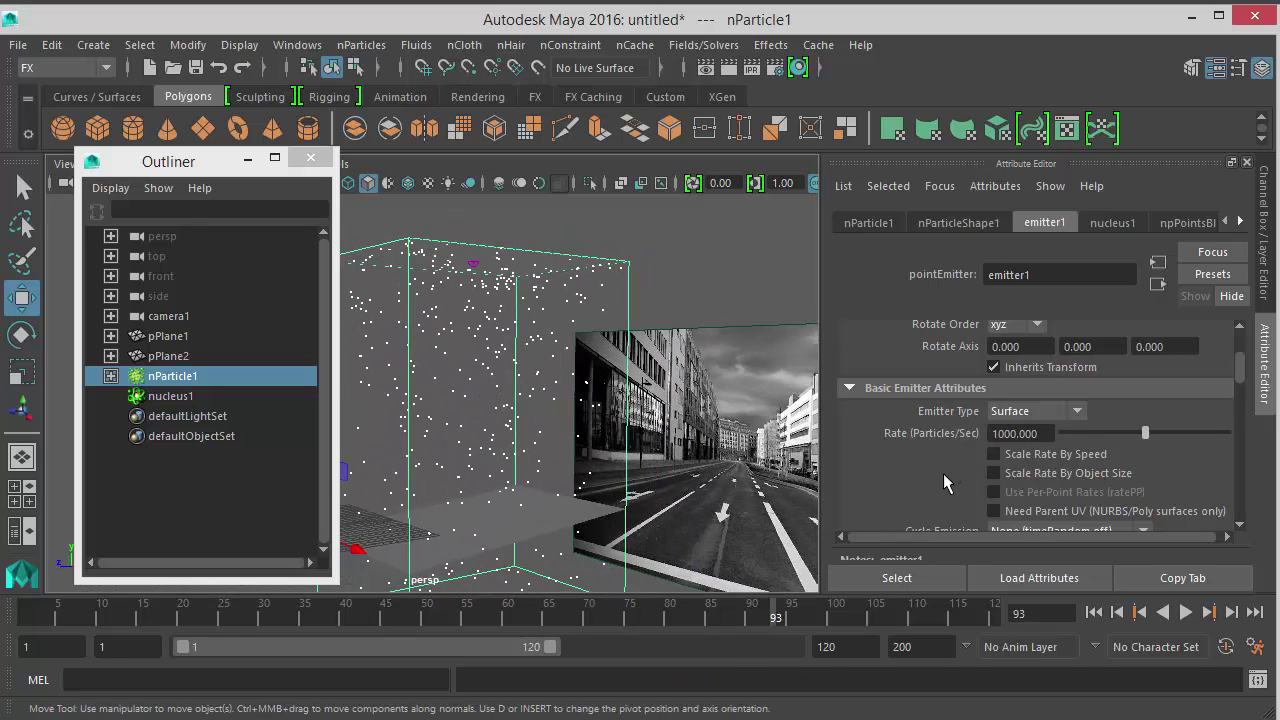
{"action": "scroll", "coordinate": [955, 472], "scroll_direction": "down", "scroll_amount": 2}
{"action": "scroll", "coordinate": [958, 468], "scroll_direction": "up", "scroll_amount": 2}
{"action": "left_click_drag", "start_coordinate": [1240, 378], "coordinate": [1256, 404]}
{"action": "scroll", "coordinate": [1256, 424], "scroll_direction": "down", "scroll_amount": 1}
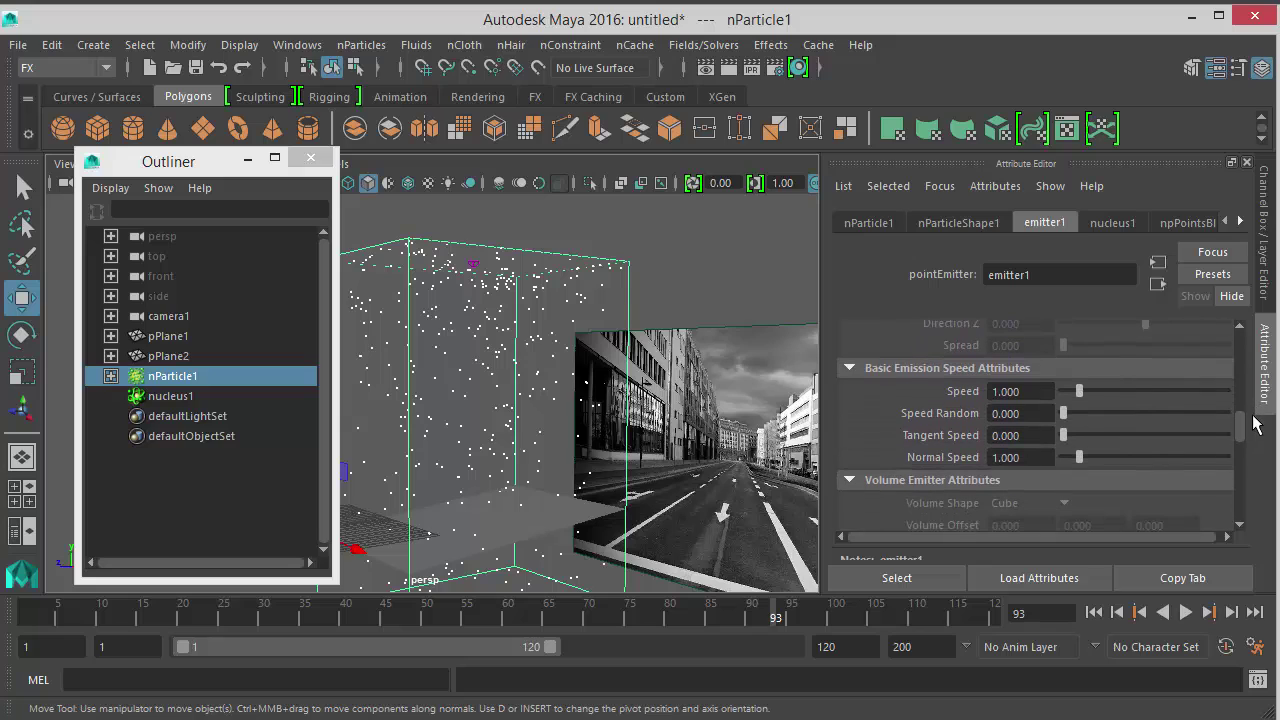
{"action": "type", "text": "30"}
{"action": "key", "text": "Return"}
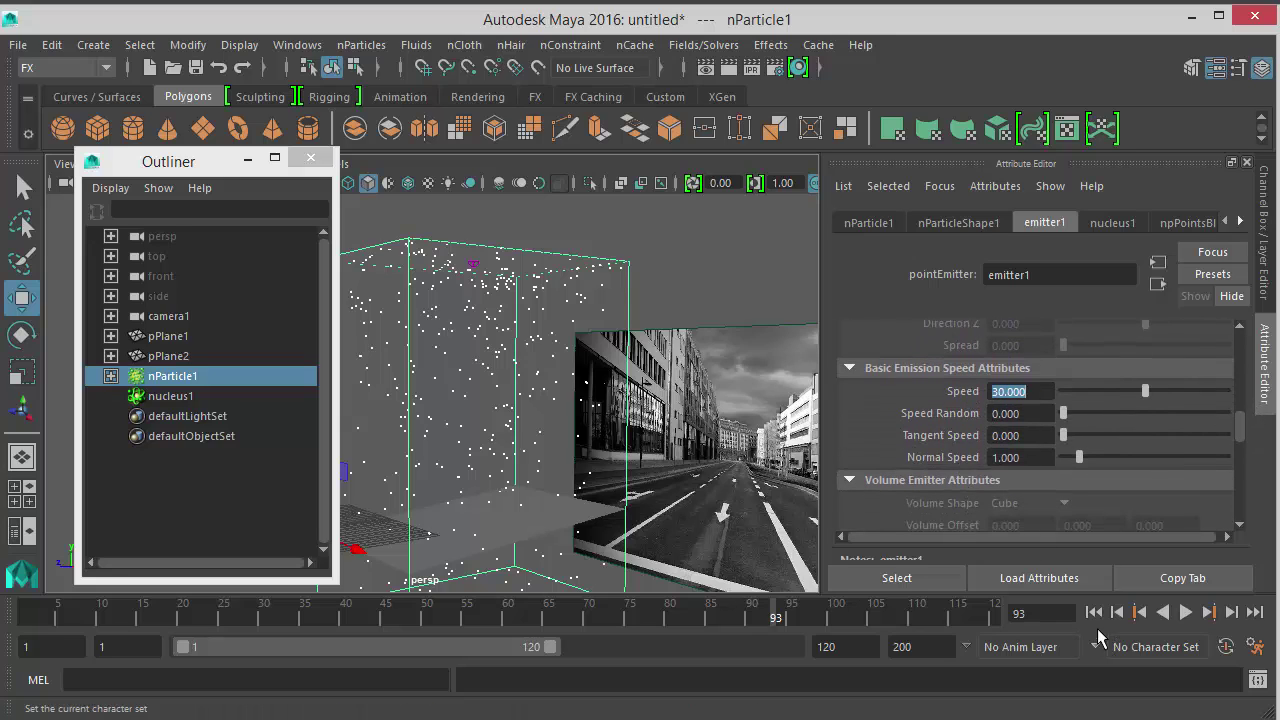
- Play the simulation from the first frame to check which way the particles leave the raised plane
{"action": "left_click", "coordinate": [1186, 612]}
{"action": "left_click", "coordinate": [1186, 612]}
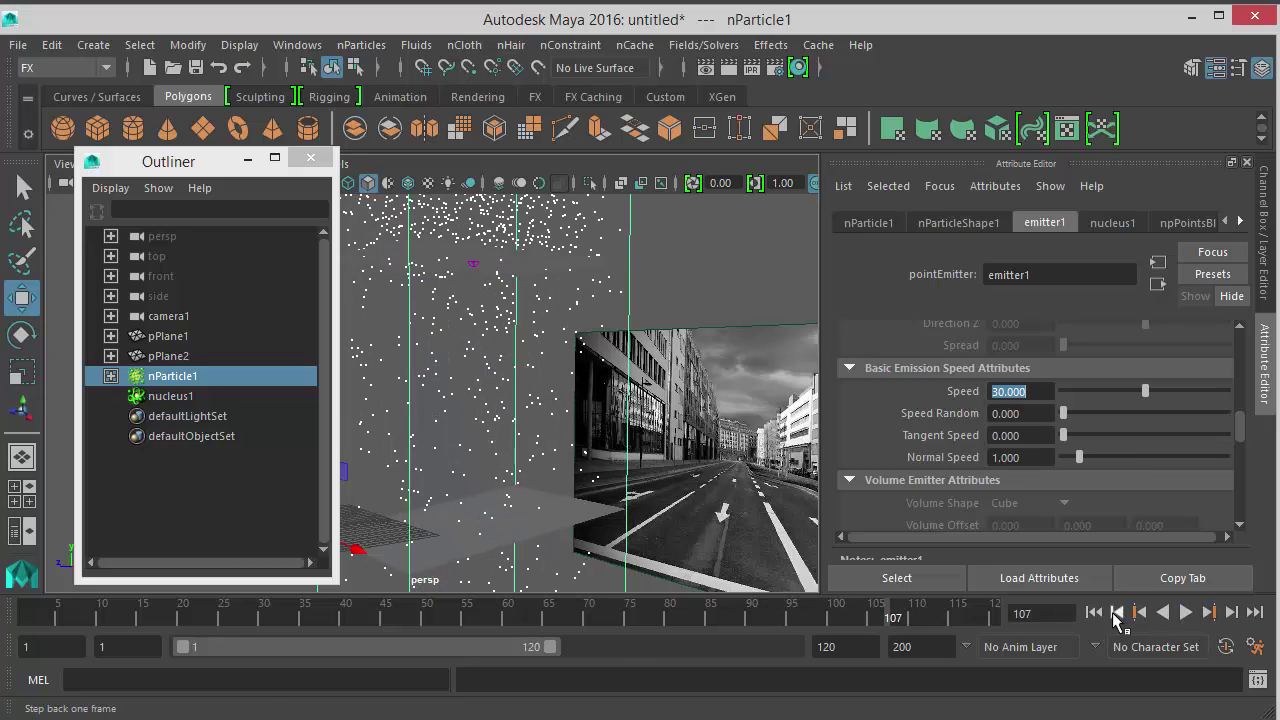
{"action": "left_click", "coordinate": [1186, 612]}
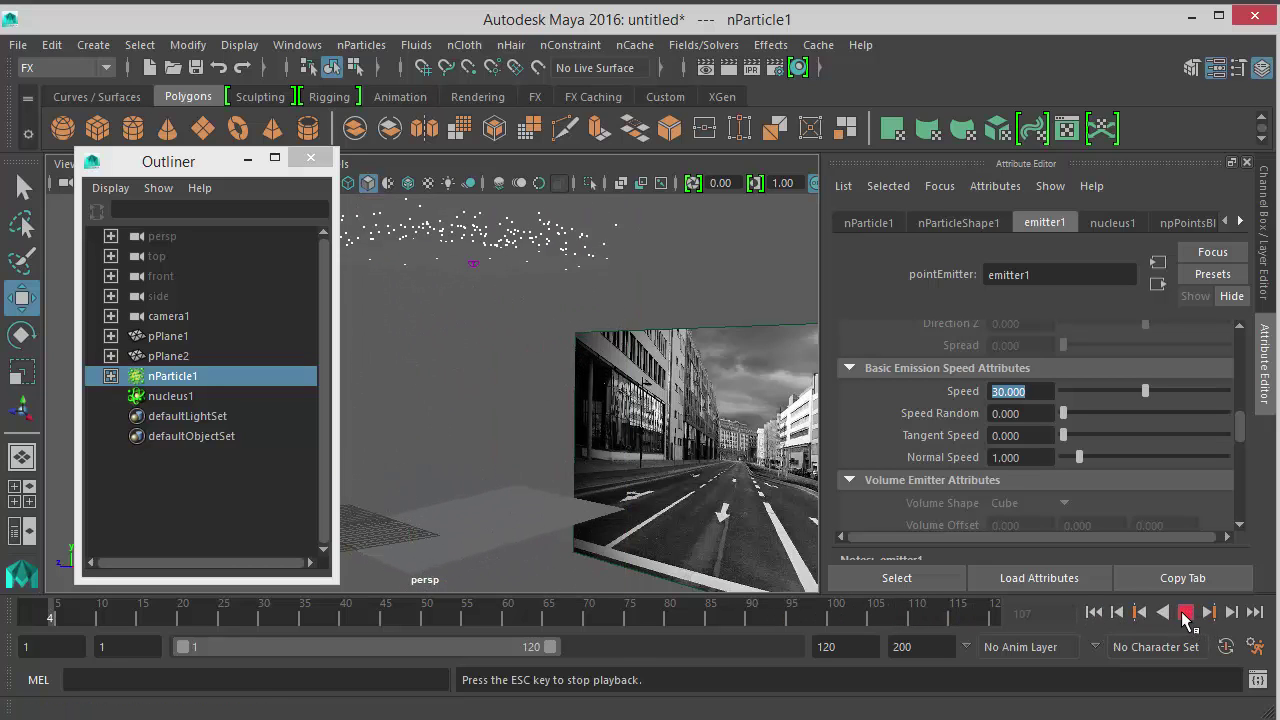
{"action": "left_click", "coordinate": [1186, 612]}
{"action": "left_click", "coordinate": [1094, 612]}
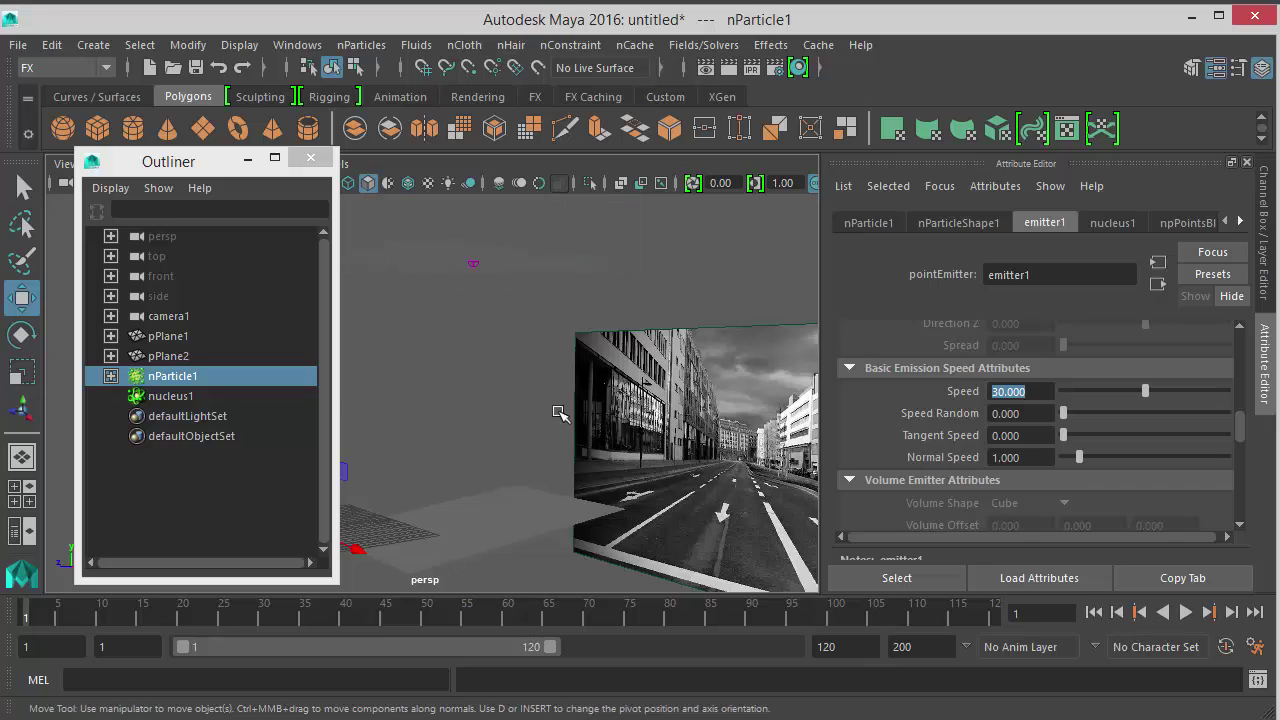
{"action": "right_click_drag", "start_coordinate": [560, 412], "coordinate": [486, 417], "text": "alt"}
{"action": "middle_click_drag", "start_coordinate": [486, 417], "coordinate": [507, 429], "text": "alt"}
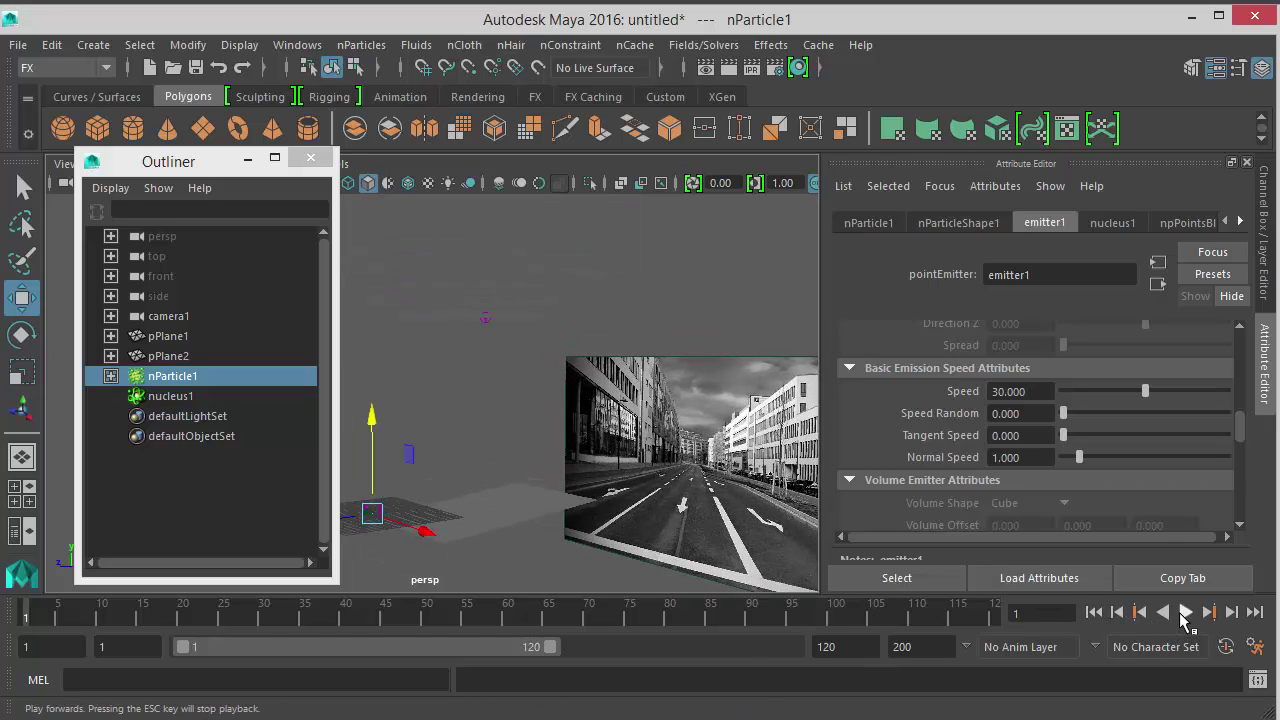
{"action": "left_click", "coordinate": [1186, 612]}
{"action": "left_click", "coordinate": [1186, 612]}
- Set the Normal Speed of emitter1 to -1 and replay the simulation from the first frame
{"action": "right_click_drag", "start_coordinate": [545, 330], "coordinate": [566, 356], "text": "alt"}
{"action": "middle_click_drag", "start_coordinate": [566, 356], "coordinate": [554, 374], "text": "alt"}
{"action": "right_click_drag", "start_coordinate": [541, 375], "coordinate": [570, 388], "text": "alt"}
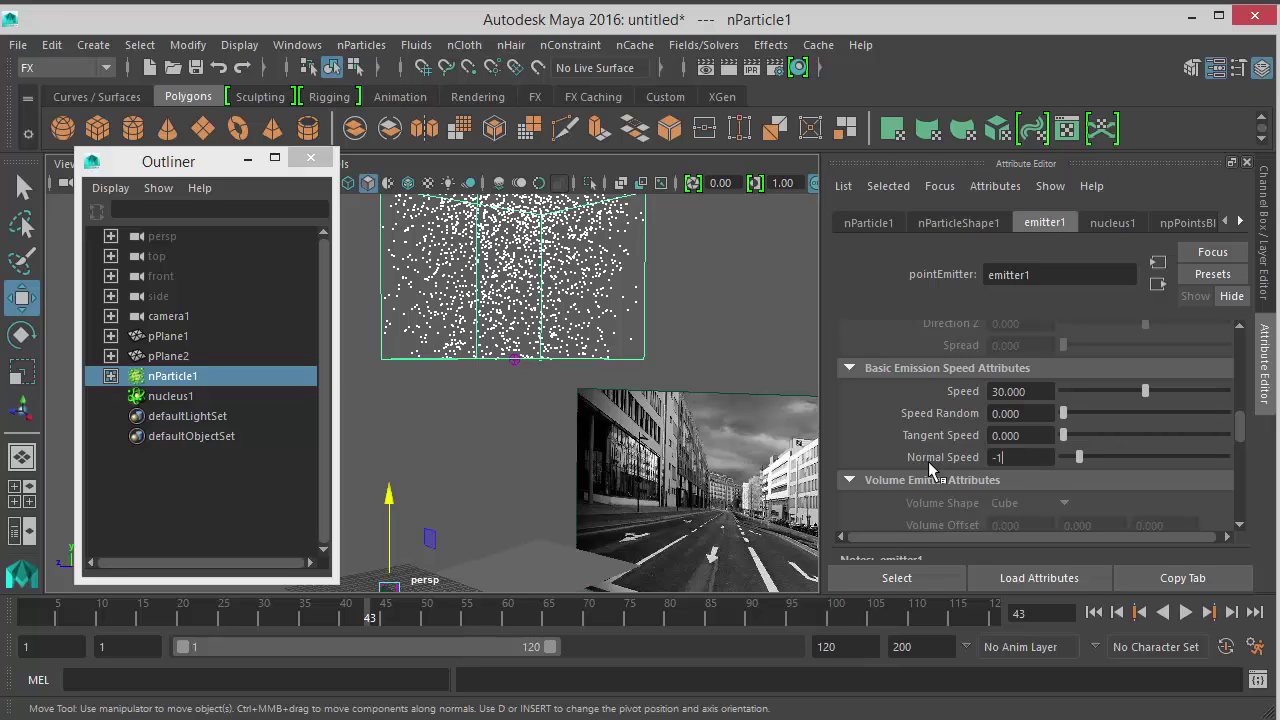
{"action": "left_click", "coordinate": [1093, 612]}
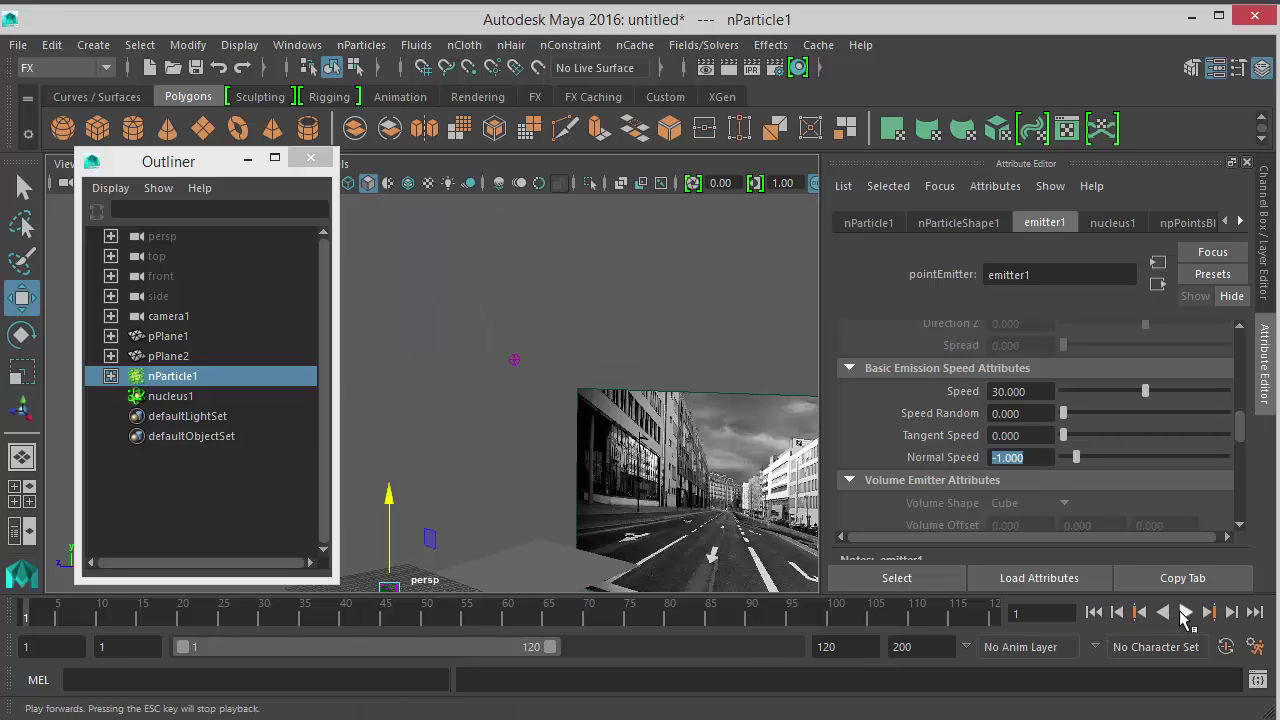
{"action": "left_click", "coordinate": [1185, 612]}
{"action": "left_click", "coordinate": [1185, 612]}
{"action": "left_click_drag", "start_coordinate": [460, 408], "coordinate": [686, 412], "text": "alt"}
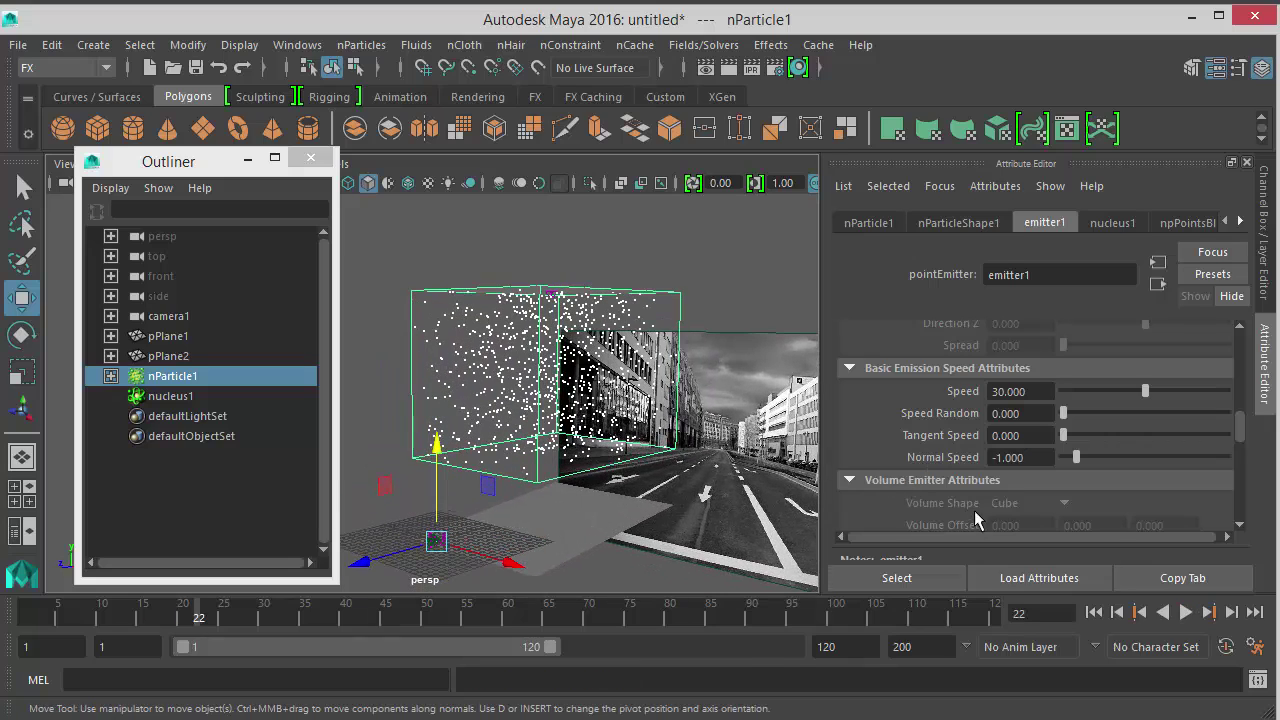
- Look through the remaining emitter1 attributes and play the simulation to examine how the particles meet the ground plane
{"action": "scroll", "coordinate": [976, 516], "scroll_direction": "down", "scroll_amount": 10}
{"action": "scroll", "coordinate": [923, 471], "scroll_direction": "up", "scroll_amount": 15}
{"action": "left_click_drag", "start_coordinate": [714, 424], "coordinate": [670, 430], "text": "alt"}
{"action": "scroll", "coordinate": [670, 430], "scroll_direction": "up", "scroll_amount": 2}
{"action": "left_click", "coordinate": [1166, 611]}
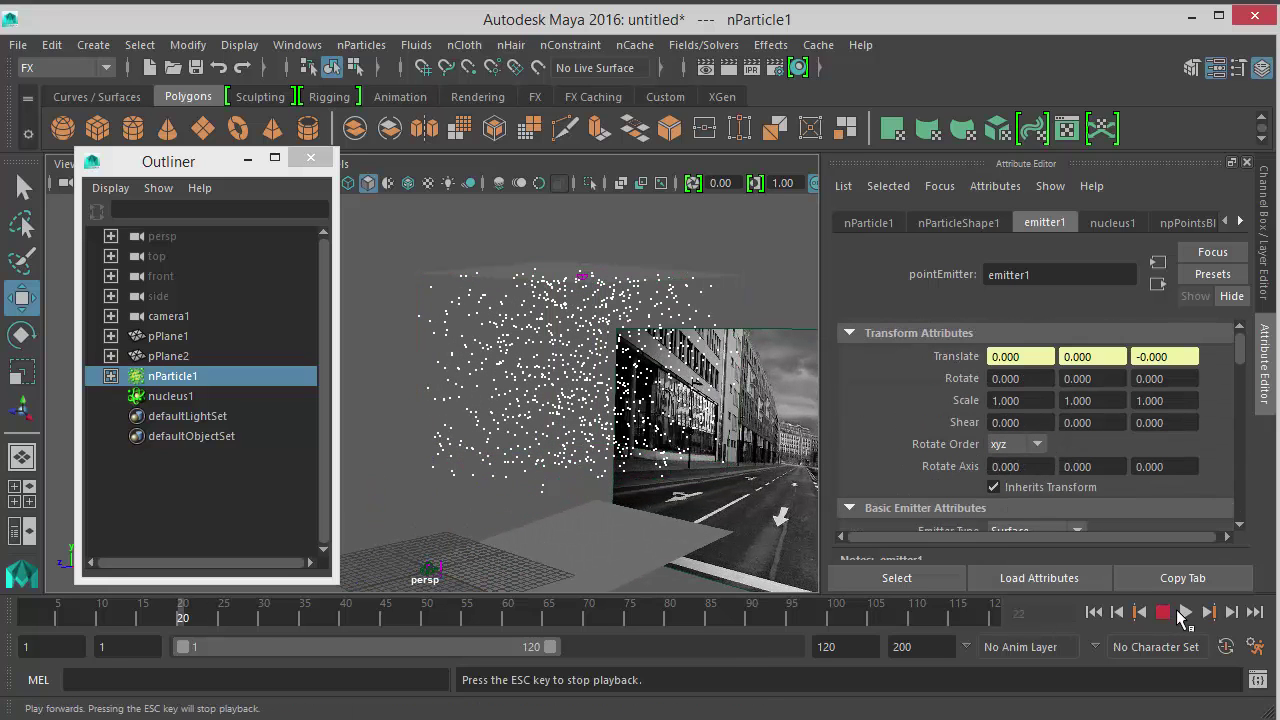
{"action": "left_click", "coordinate": [1185, 613]}
{"action": "left_click", "coordinate": [1187, 614]}
{"action": "left_click", "coordinate": [1187, 614]}
{"action": "left_click_drag", "start_coordinate": [505, 365], "coordinate": [416, 305], "text": "alt"}
{"action": "scroll", "coordinate": [592, 365], "scroll_direction": "up", "scroll_amount": 2}
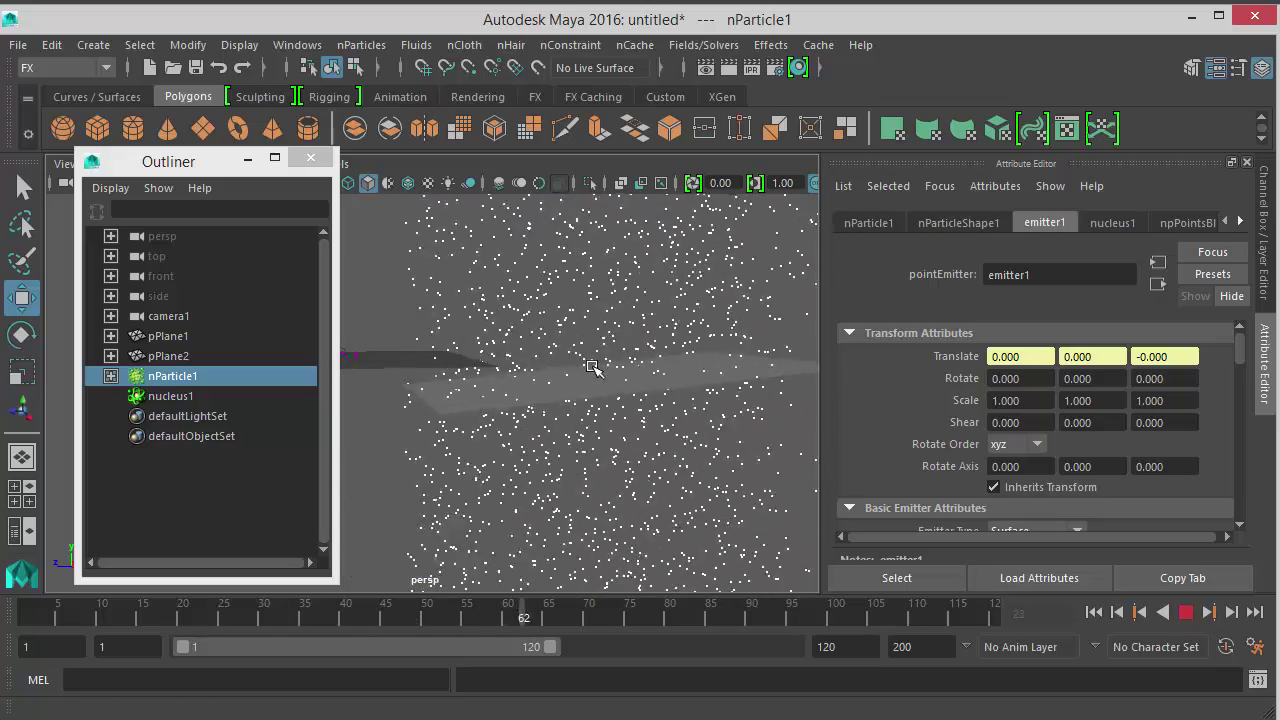
- Select the ground plane pPlane1, rewind to the first frame and make the plane a passive collider
{"action": "left_click_drag", "start_coordinate": [628, 374], "coordinate": [648, 386], "text": "alt"}
{"action": "left_click", "coordinate": [650, 388]}
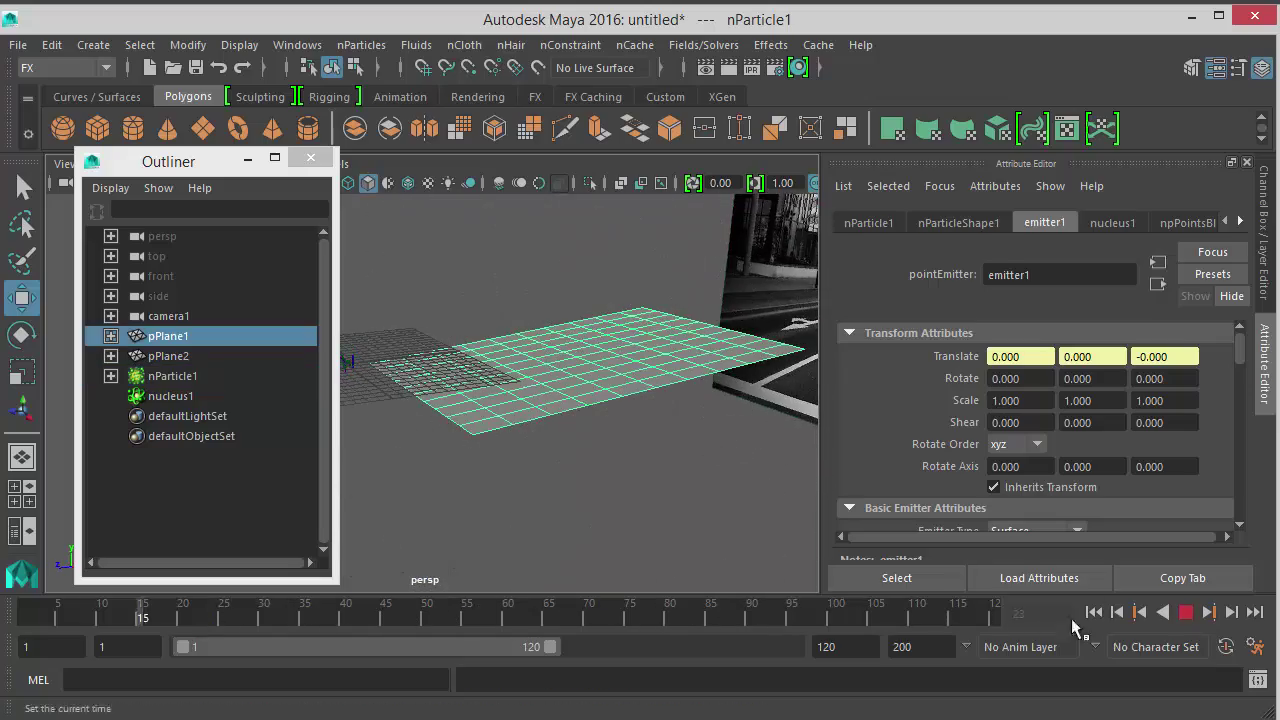
{"action": "left_click", "coordinate": [1186, 613]}
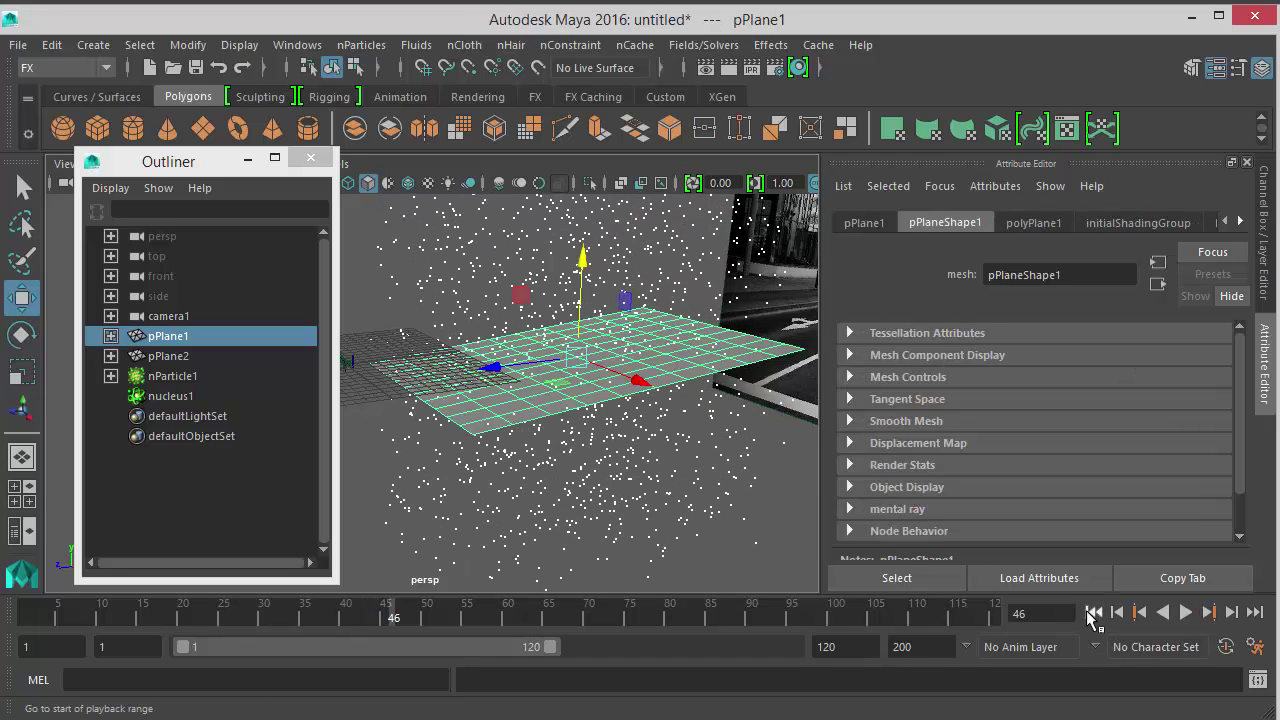
{"action": "left_click", "coordinate": [1093, 613]}
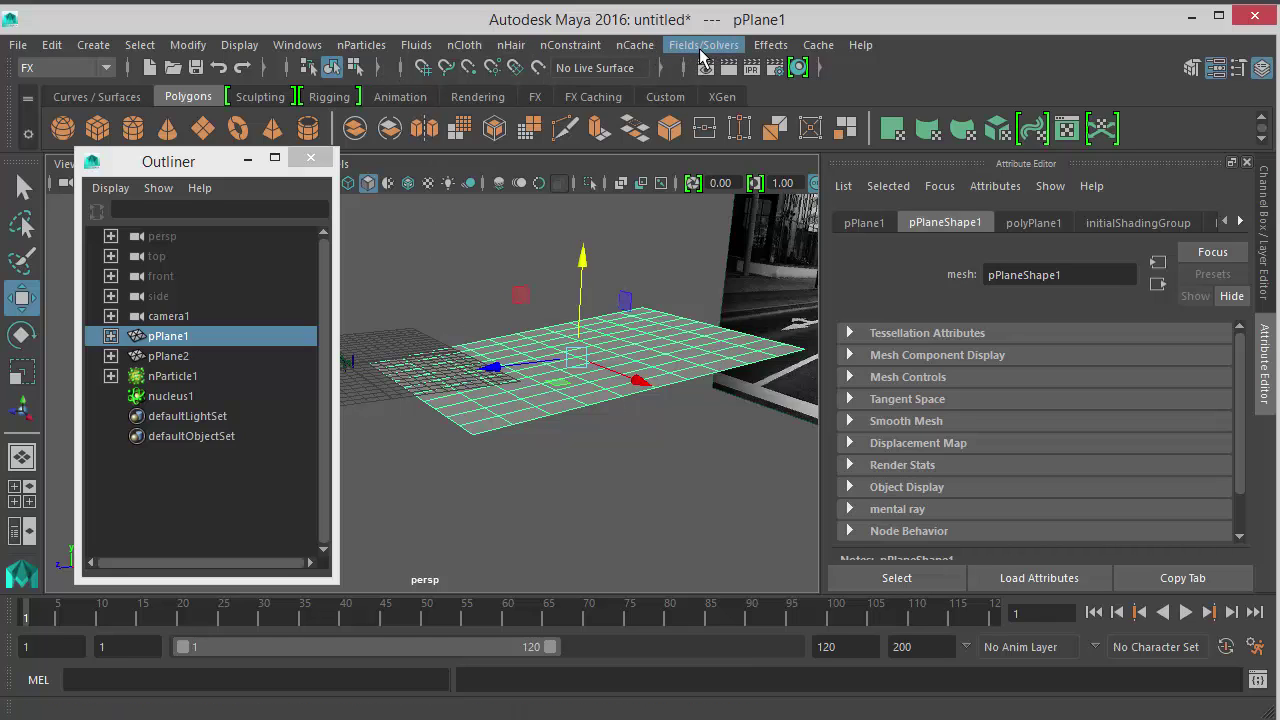
{"action": "left_click", "coordinate": [703, 47]}
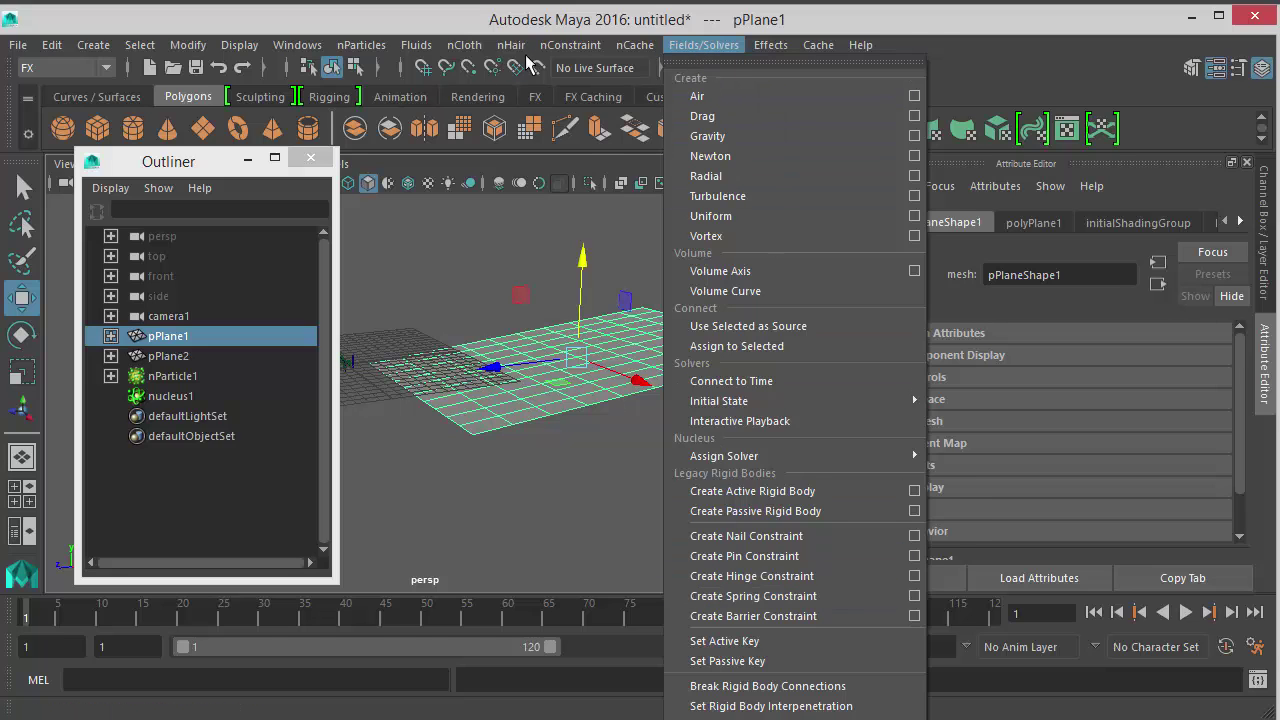
{"action": "mouse_move", "coordinate": [425, 55]}
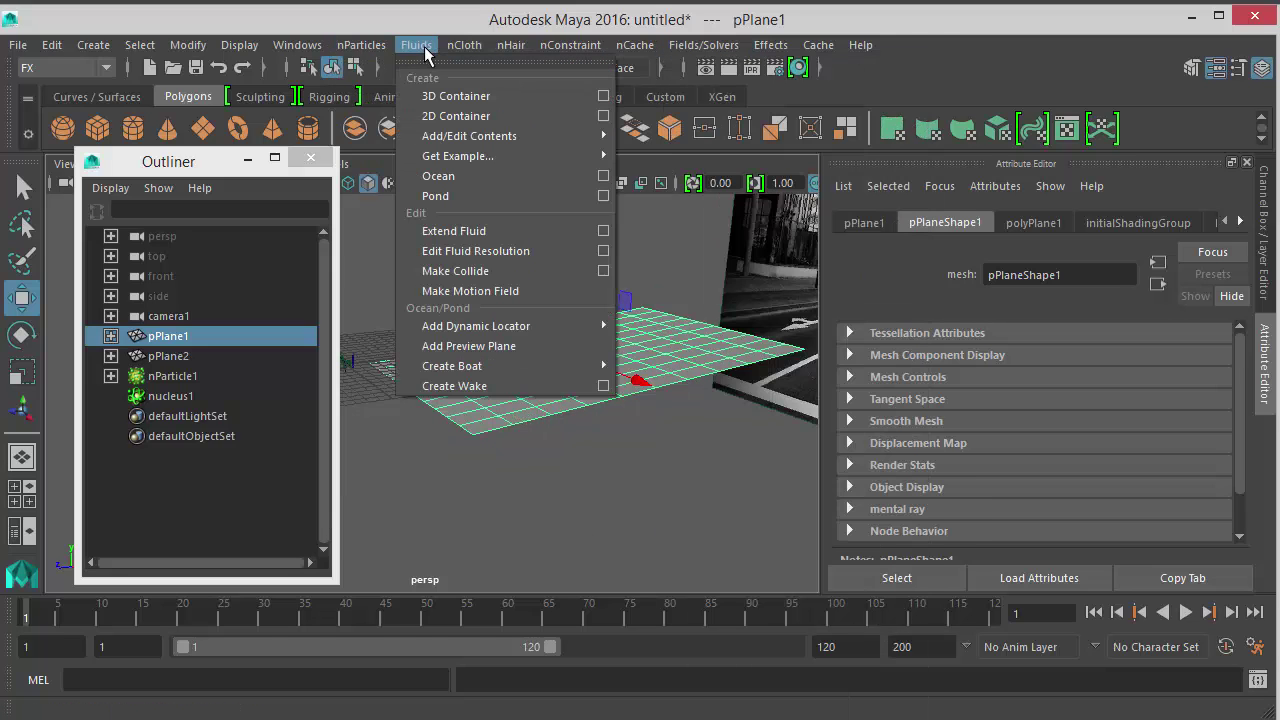
{"action": "mouse_move", "coordinate": [473, 50]}
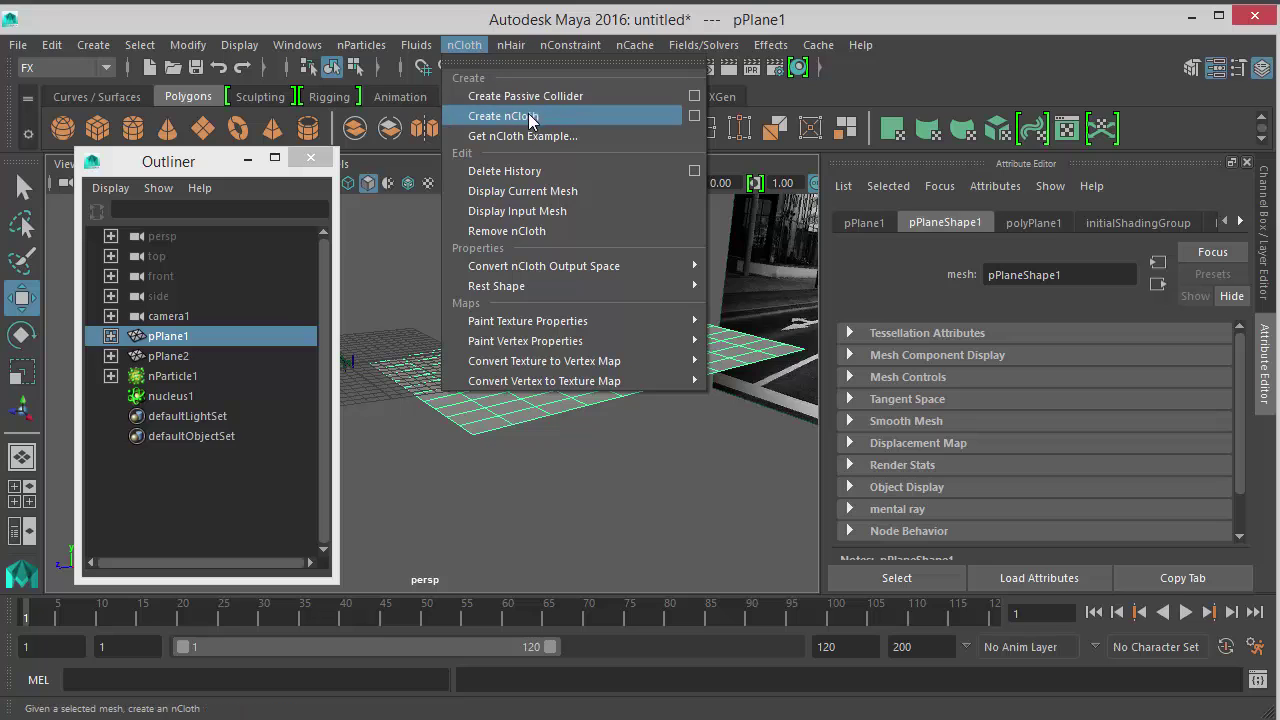
{"action": "left_click", "coordinate": [567, 97]}
- Play the simulation and inspect the particles' collisions with the ground plane, then replay it from the first frame
{"action": "left_click_drag", "start_coordinate": [618, 355], "coordinate": [637, 343], "text": "alt"}
{"action": "right_click_drag", "start_coordinate": [637, 343], "coordinate": [561, 362], "text": "alt"}
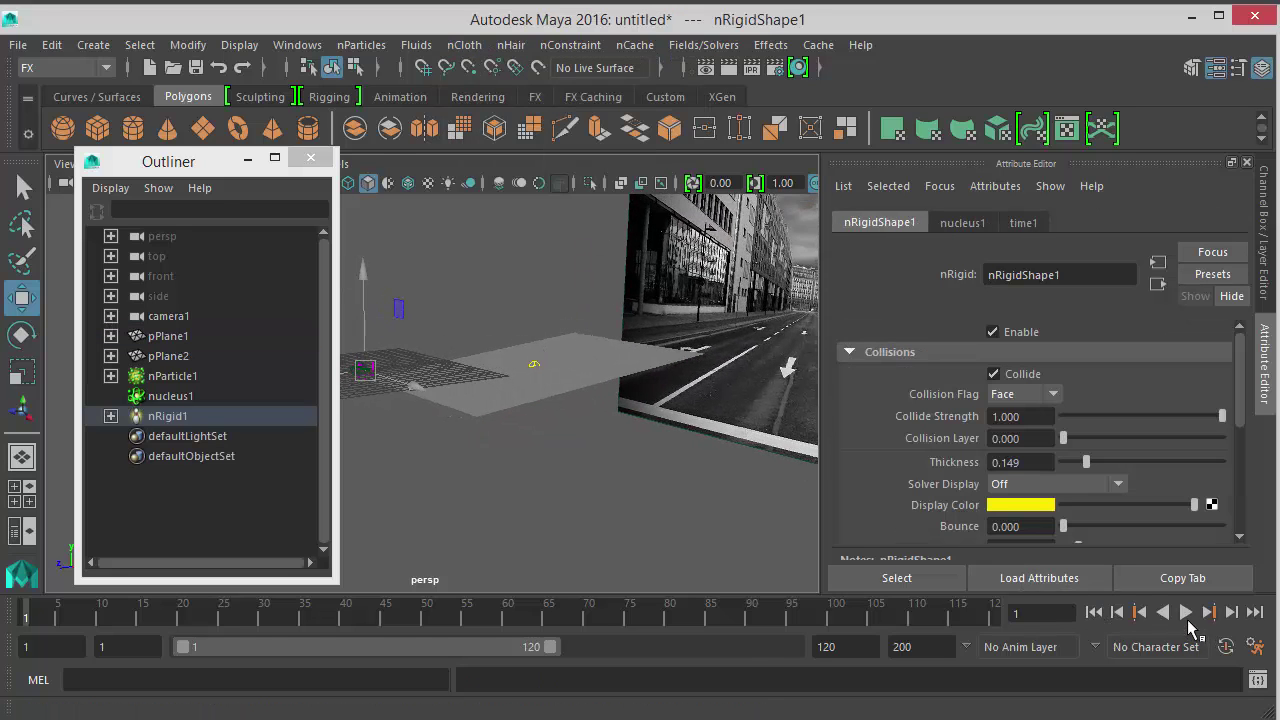
{"action": "left_click", "coordinate": [1186, 612]}
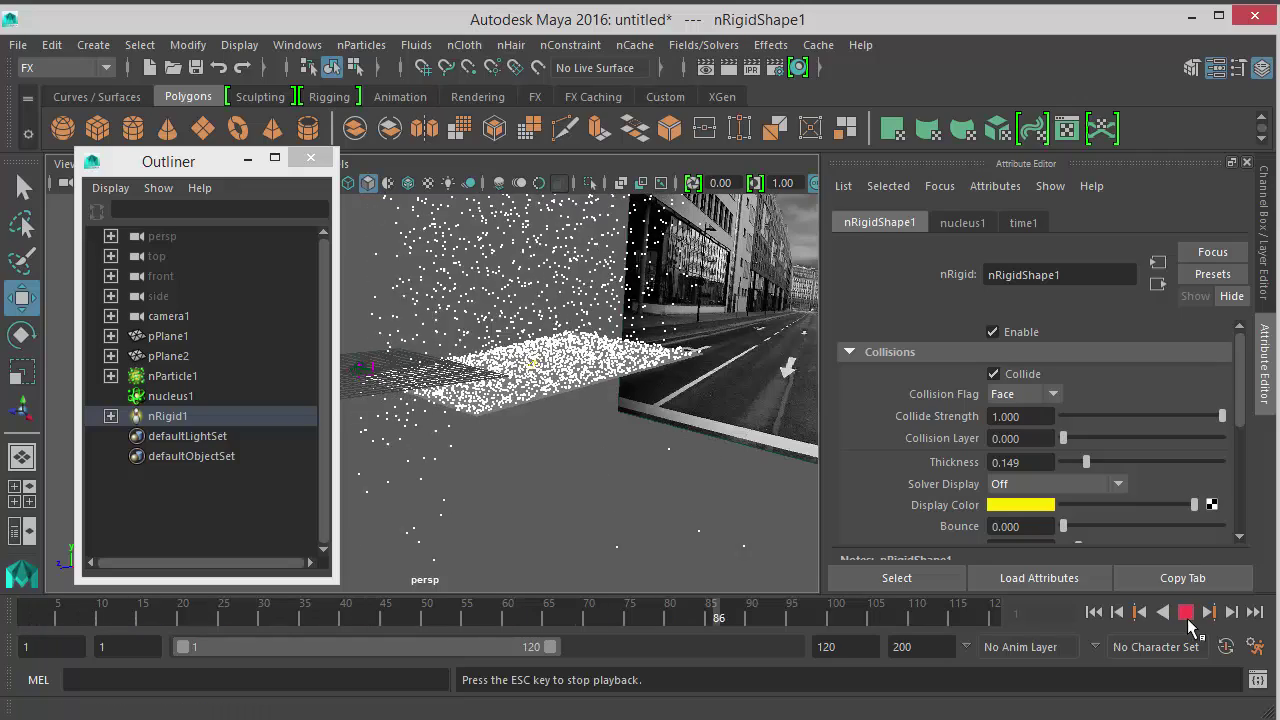
{"action": "left_click", "coordinate": [1186, 612]}
{"action": "mouse_move", "coordinate": [523, 439]}
{"action": "left_mouse_down", "text": "alt"}
{"action": "mouse_move", "coordinate": [480, 432]}
{"action": "mouse_move", "coordinate": [526, 429]}
{"action": "mouse_move", "coordinate": [546, 454]}
{"action": "mouse_move", "coordinate": [522, 452]}
{"action": "left_mouse_up", "text": "alt"}
{"action": "right_click_drag", "start_coordinate": [522, 452], "coordinate": [594, 466], "text": "alt"}
{"action": "left_click_drag", "start_coordinate": [593, 466], "coordinate": [720, 565], "text": "alt"}
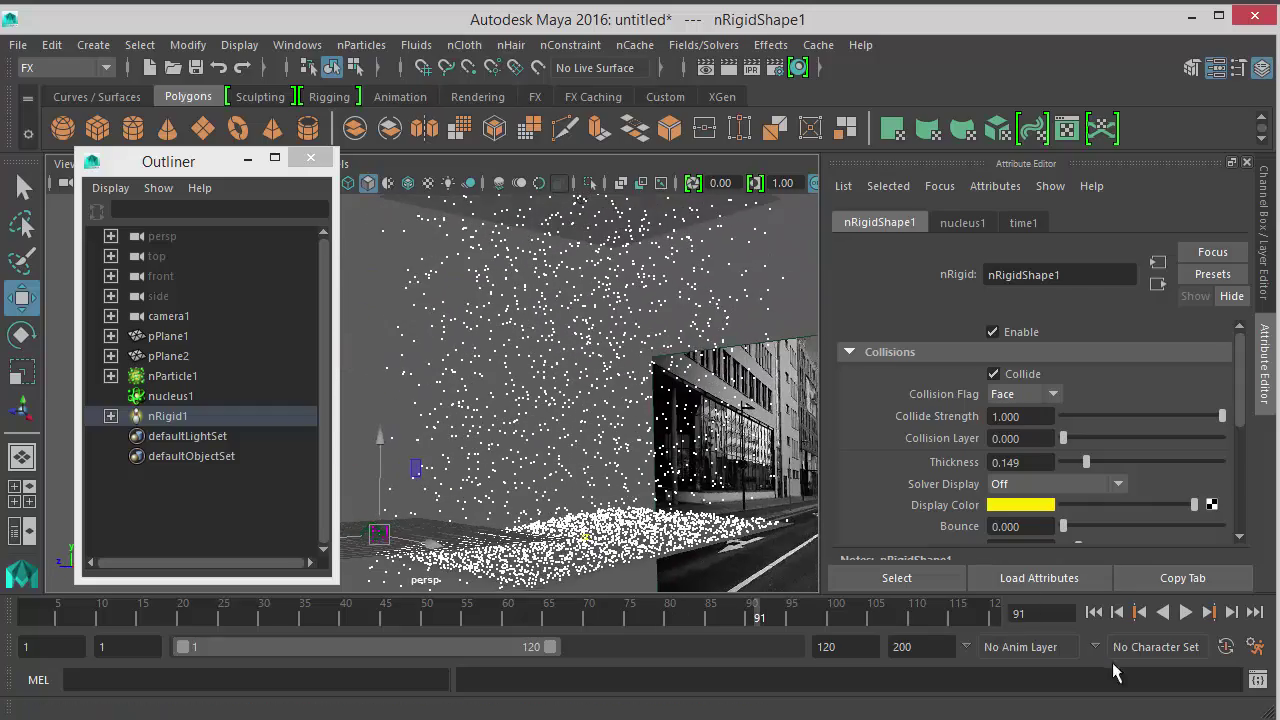
{"action": "left_click", "coordinate": [1094, 612]}
{"action": "left_click", "coordinate": [1186, 612]}
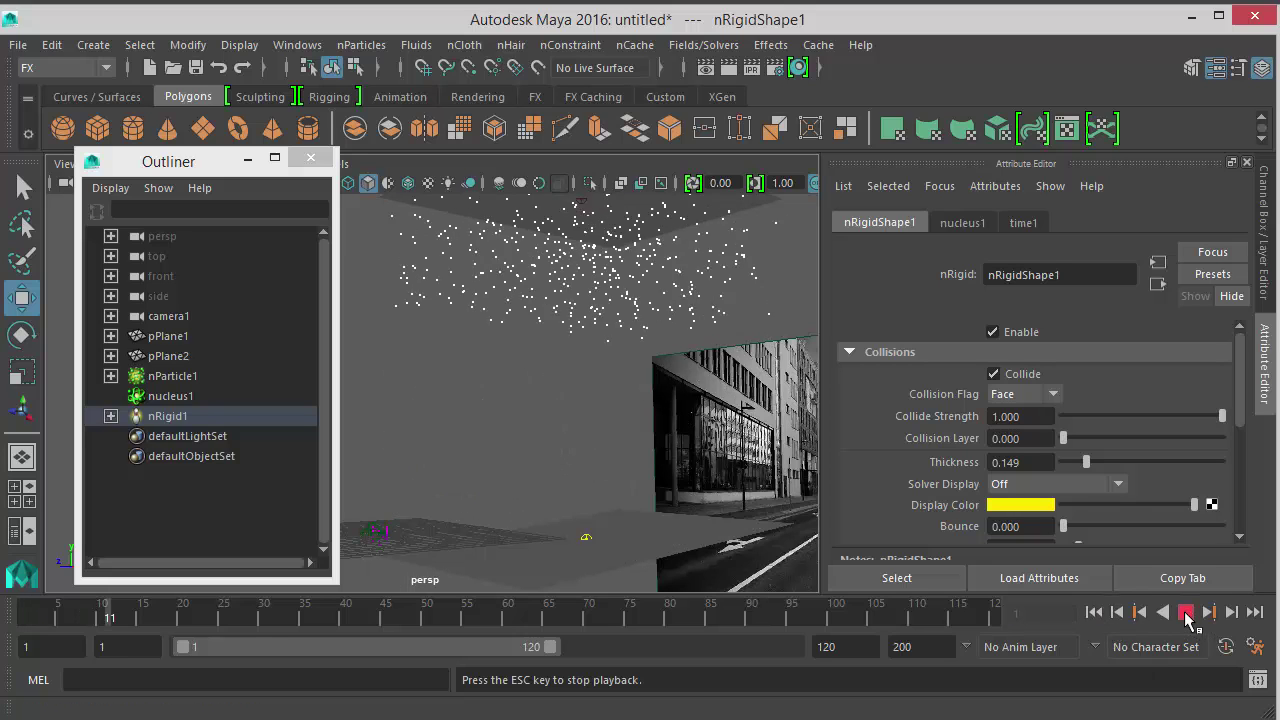
{"action": "left_click", "coordinate": [1186, 612]}
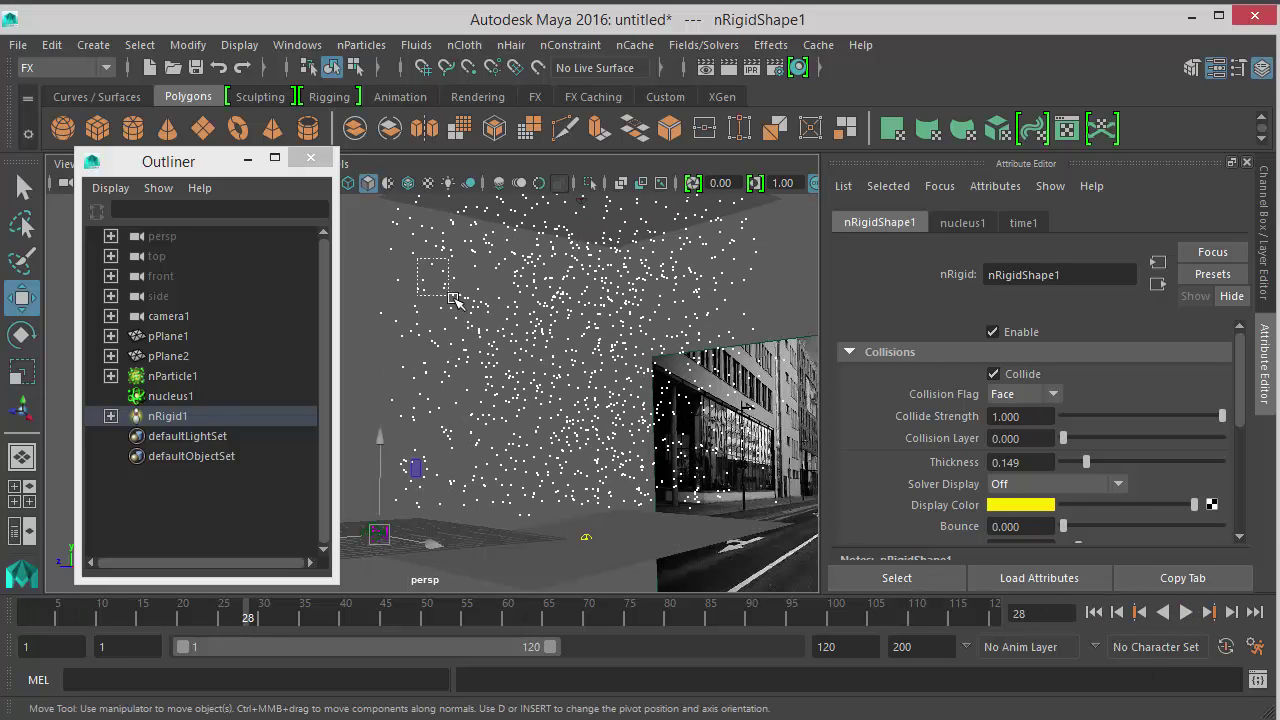
- Select nParticle1 and set its Particle Render Type to Streak in the nParticleShape1 Shading attributes
{"action": "left_click_drag", "start_coordinate": [461, 303], "coordinate": [509, 403]}
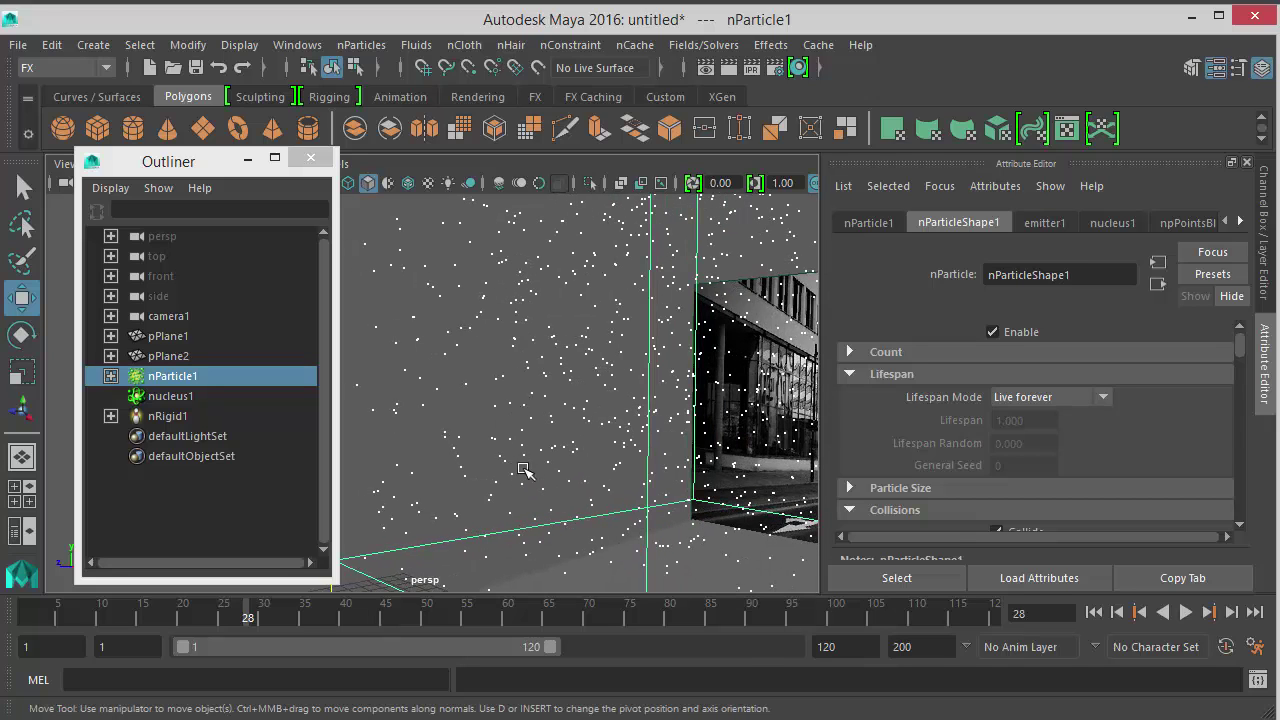
{"action": "left_click_drag", "start_coordinate": [669, 485], "coordinate": [555, 463], "text": "alt"}
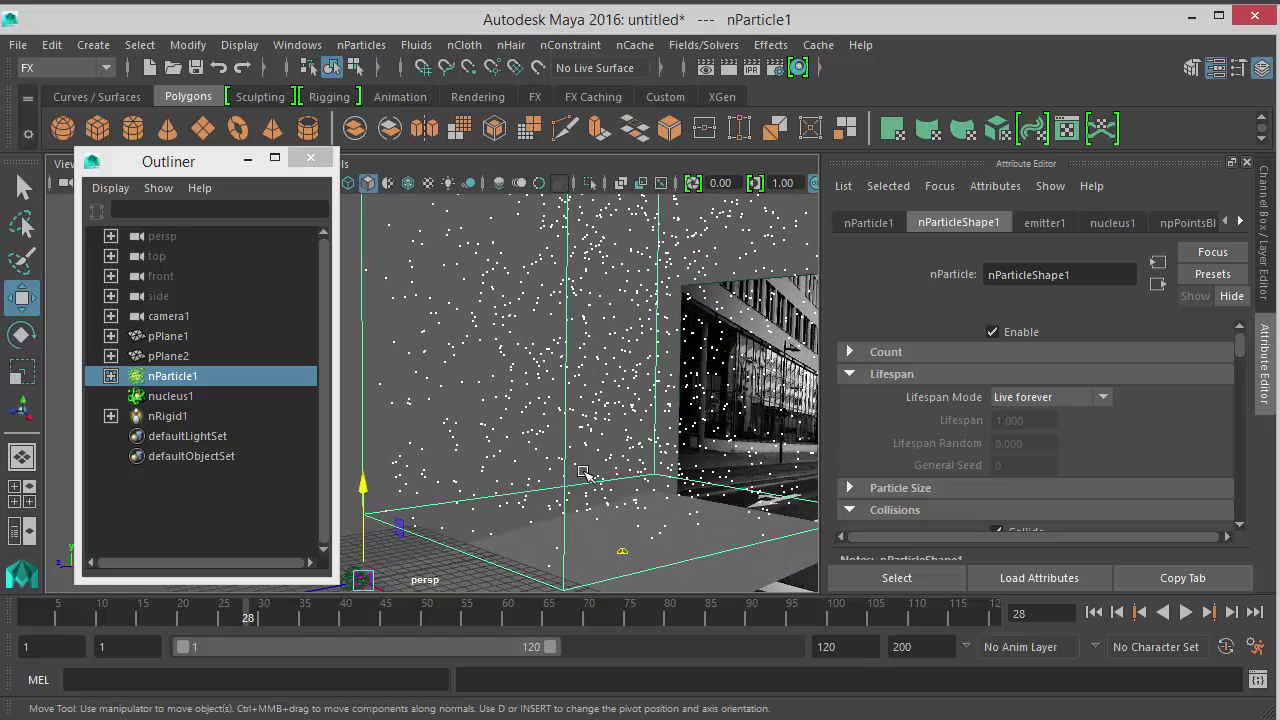
{"action": "key", "text": "f"}
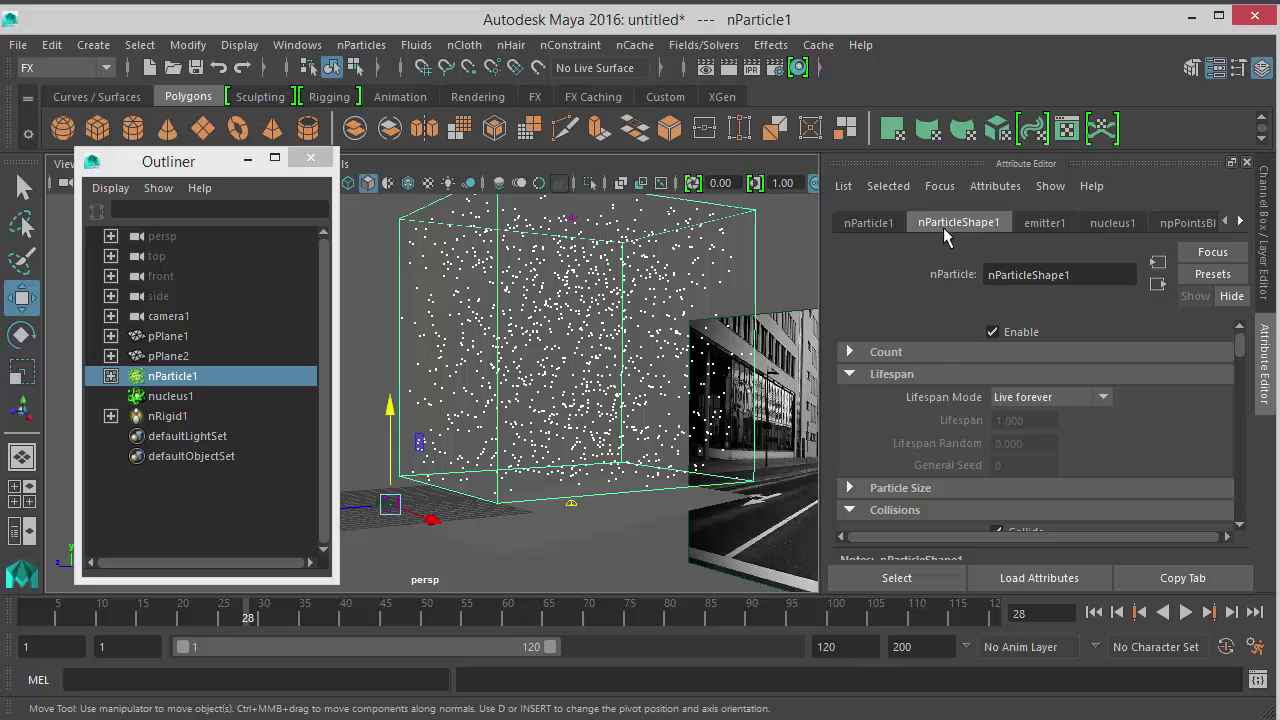
{"action": "scroll", "coordinate": [932, 395], "scroll_direction": "down", "scroll_amount": 8}
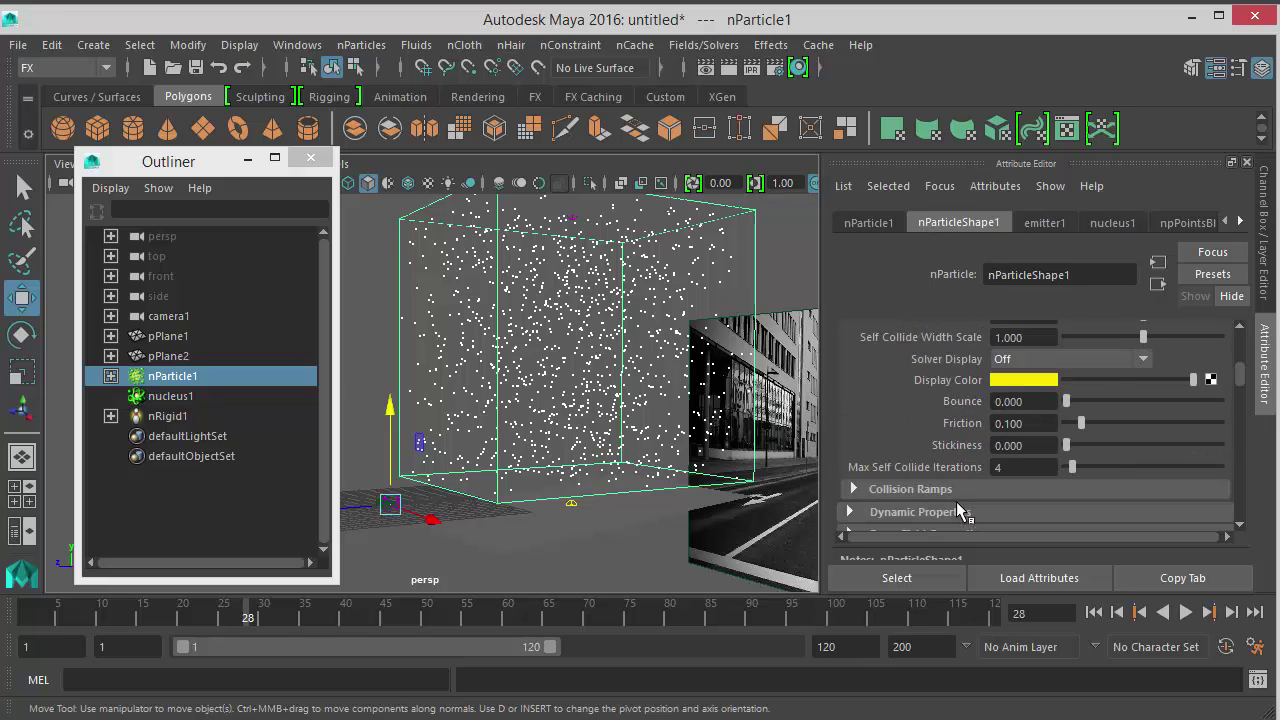
{"action": "scroll", "coordinate": [1247, 383], "scroll_direction": "down", "scroll_amount": 6}
{"action": "left_click", "coordinate": [905, 394]}
{"action": "left_click", "coordinate": [897, 396]}
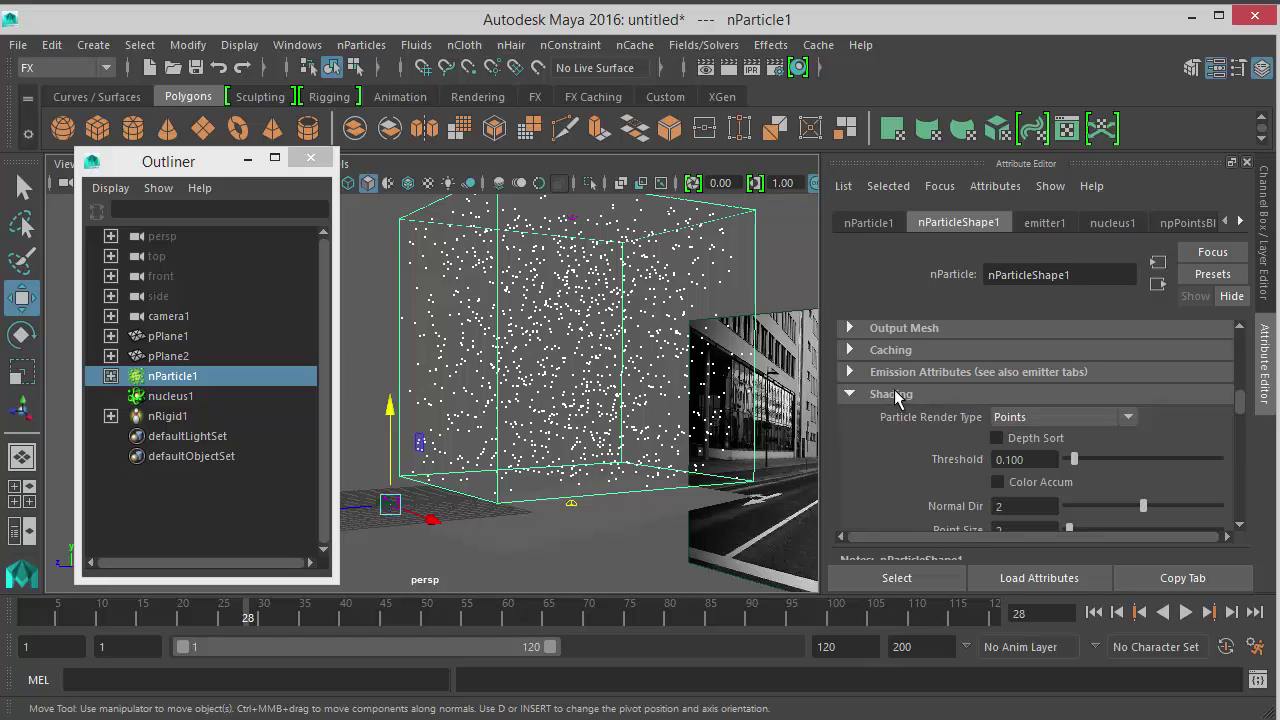
{"action": "left_click", "coordinate": [1056, 417]}
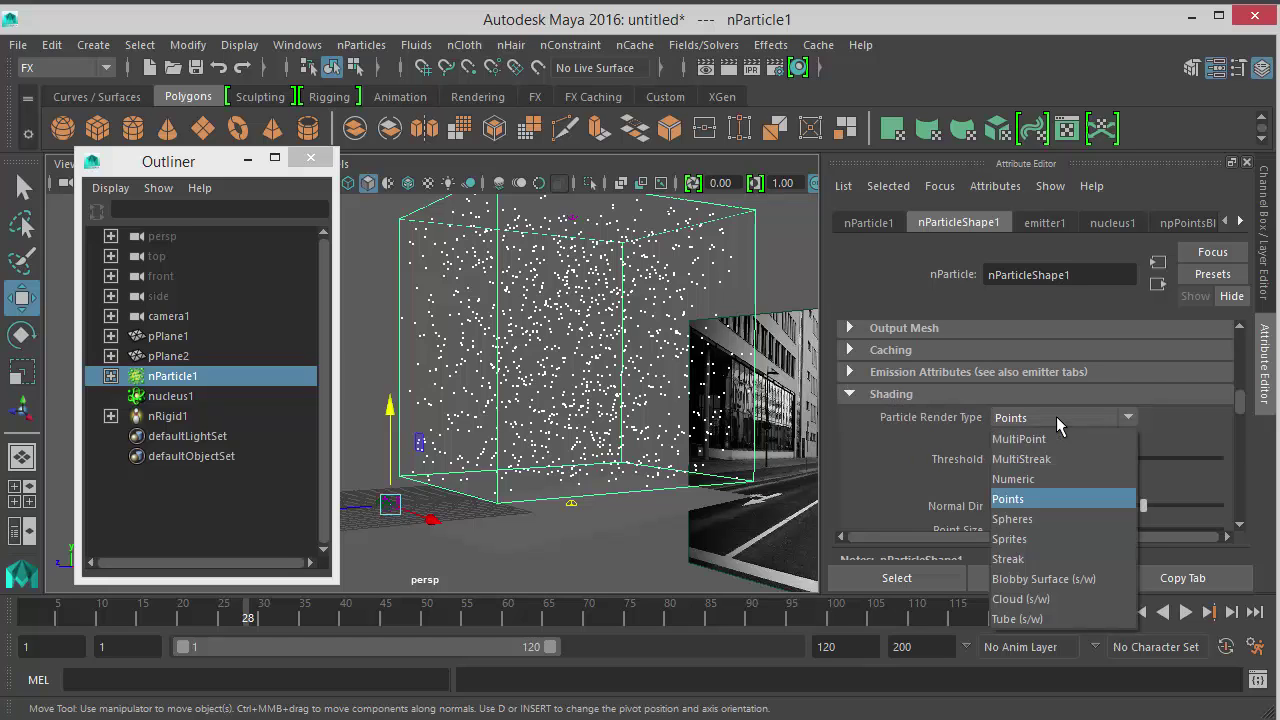
{"action": "left_click", "coordinate": [1029, 558]}
- Replay the simulation and examine the streaked rain over the street and ground plane from several angles
{"action": "left_click_drag", "start_coordinate": [679, 445], "coordinate": [814, 447], "text": "alt"}
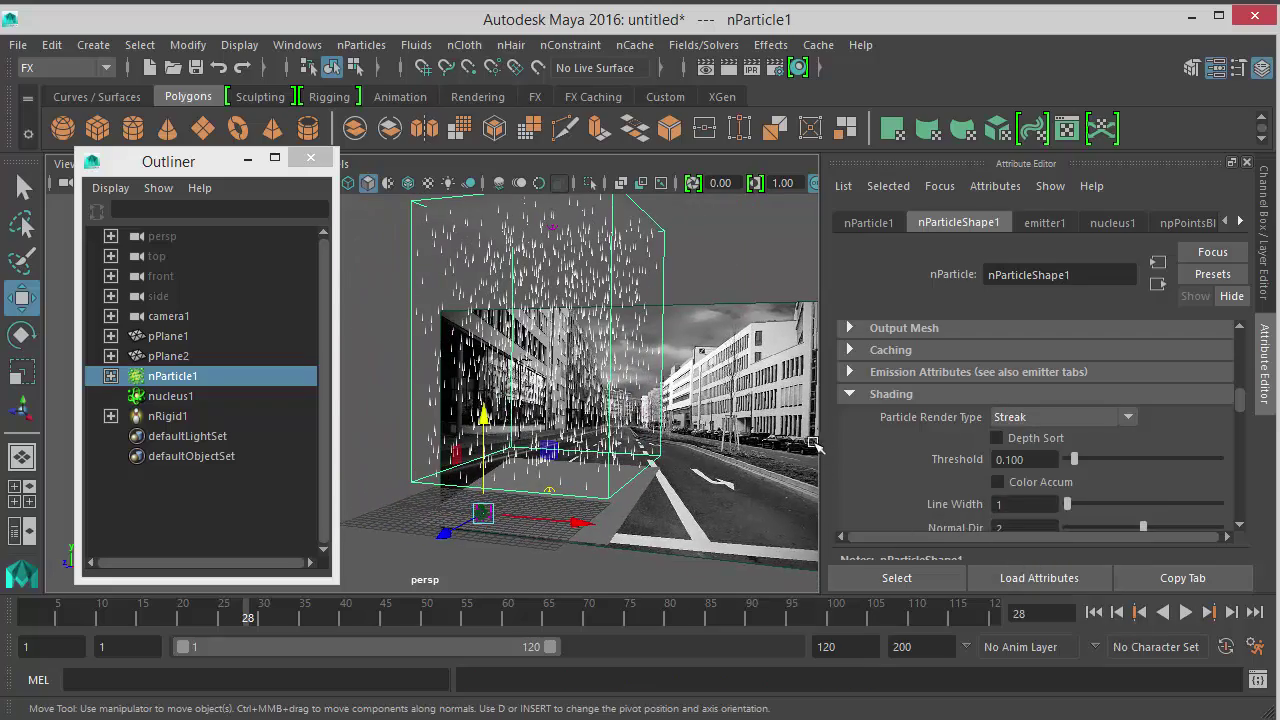
{"action": "left_click_drag", "start_coordinate": [602, 386], "coordinate": [515, 405], "text": "alt"}
{"action": "right_click_drag", "start_coordinate": [540, 430], "coordinate": [613, 446], "text": "alt"}
{"action": "left_click_drag", "start_coordinate": [613, 447], "coordinate": [476, 420], "text": "alt"}
{"action": "left_click", "coordinate": [1093, 612]}
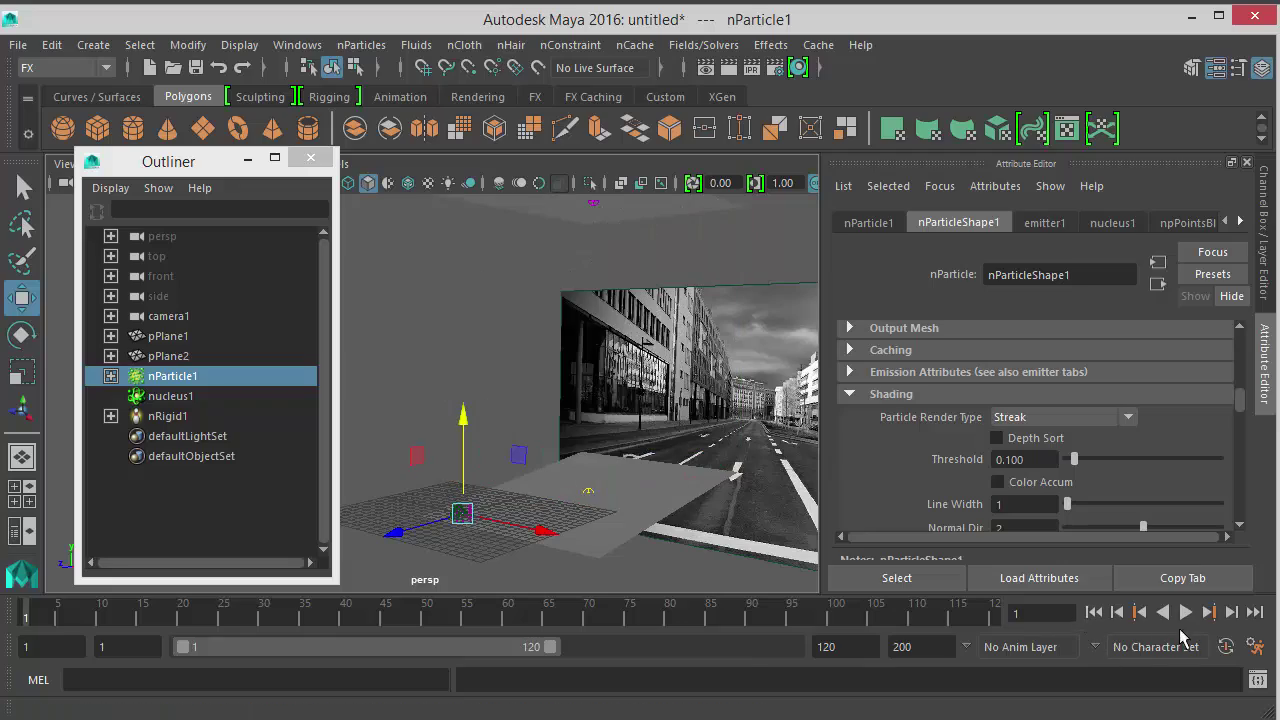
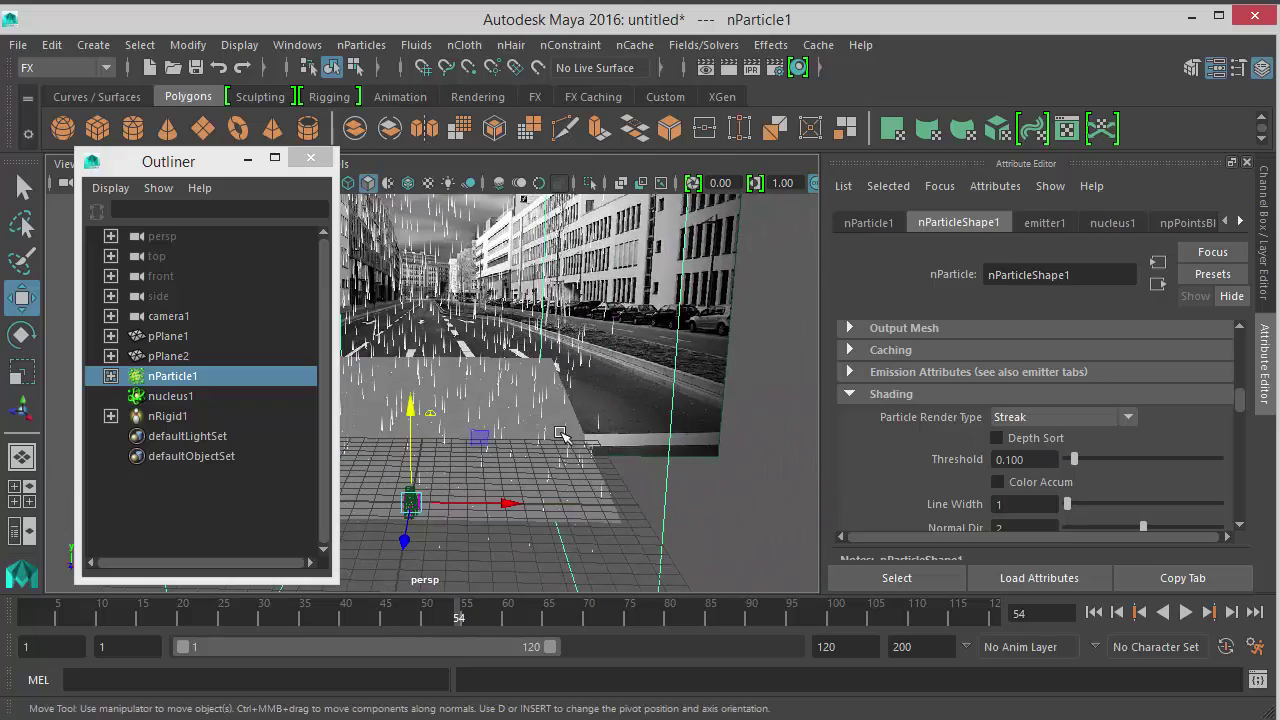
{"action": "middle_click_drag", "start_coordinate": [557, 437], "coordinate": [609, 437], "text": "alt"}
{"action": "middle_click_drag", "start_coordinate": [553, 371], "coordinate": [476, 416], "text": "alt"}
{"action": "right_click_drag", "start_coordinate": [476, 416], "coordinate": [598, 463], "text": "alt"}
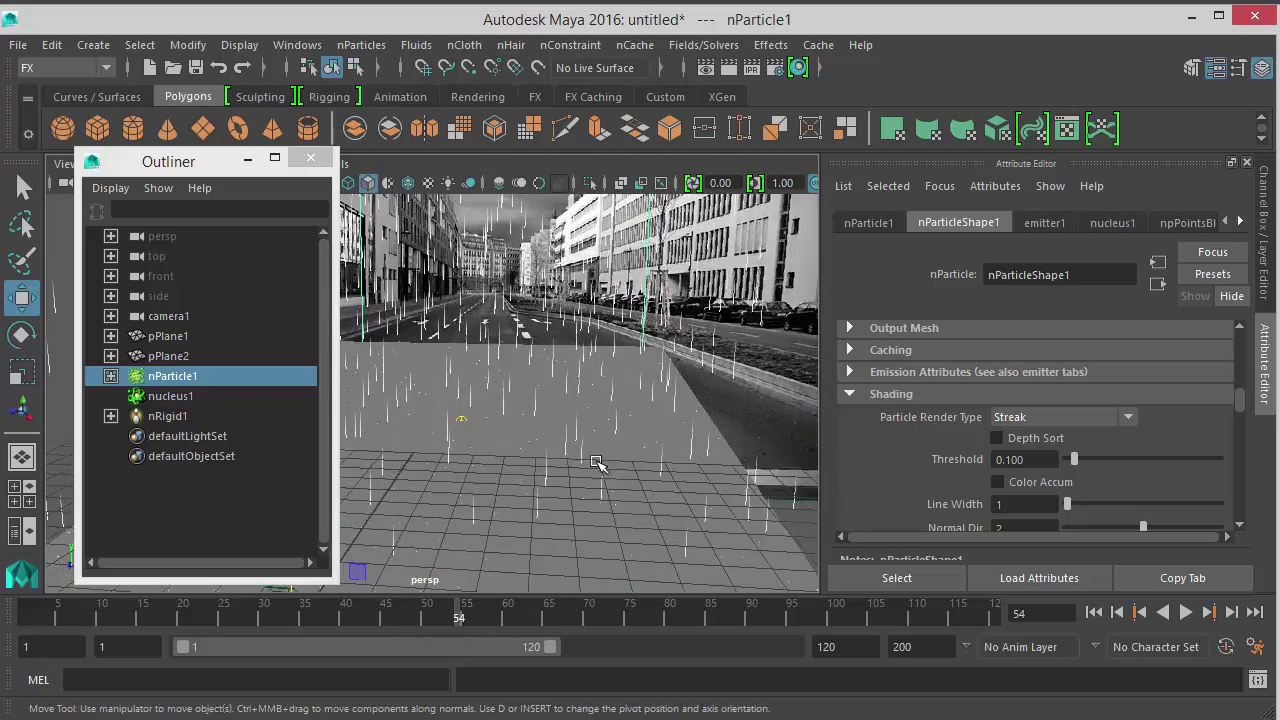
{"action": "left_click_drag", "start_coordinate": [630, 490], "coordinate": [710, 460], "text": "alt"}
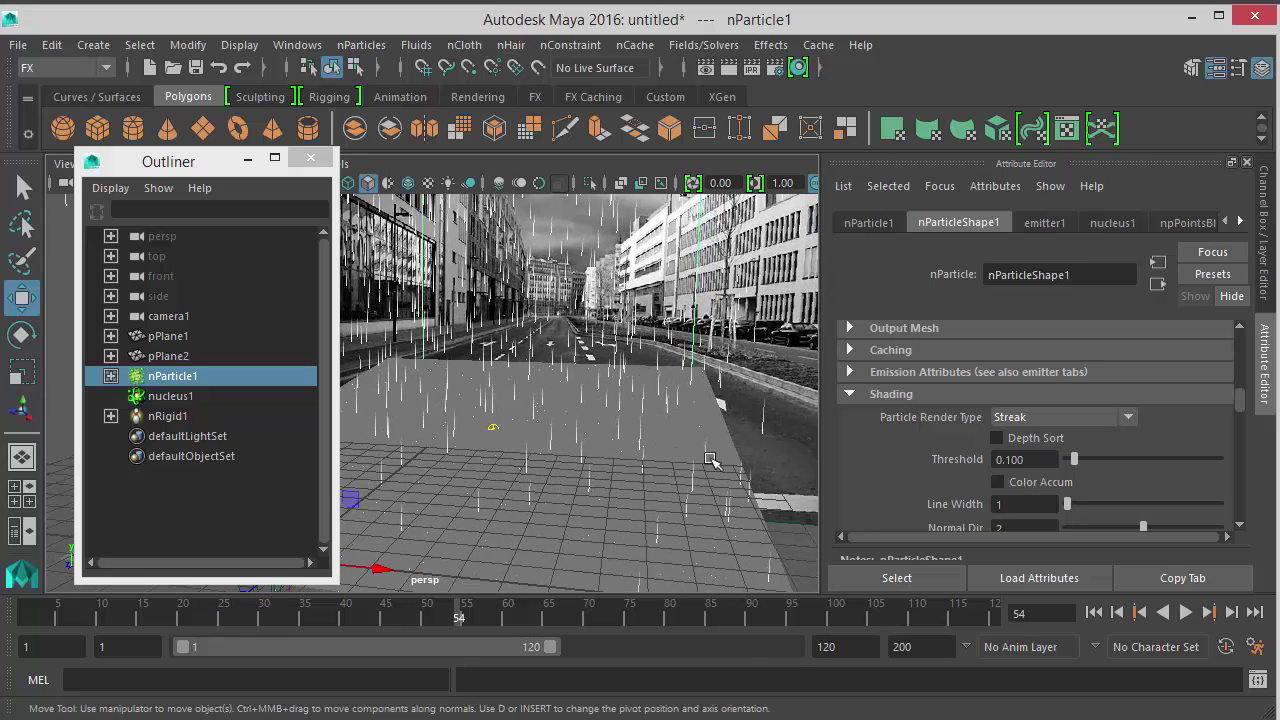
- Select the ground plane, replay the simulation from the first frame and inspect the streaks hitting the plane from several angles
{"action": "left_click", "coordinate": [712, 444]}
{"action": "left_click", "coordinate": [1093, 612]}
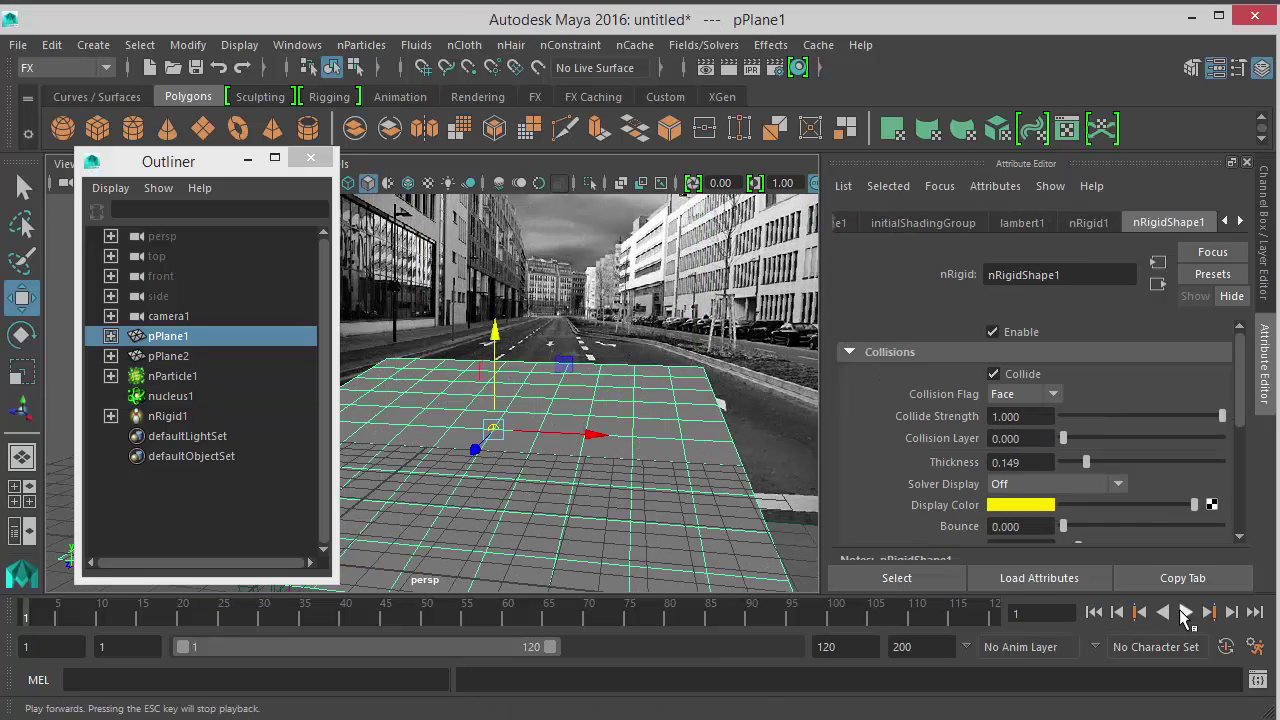
{"action": "left_click", "coordinate": [1186, 613]}
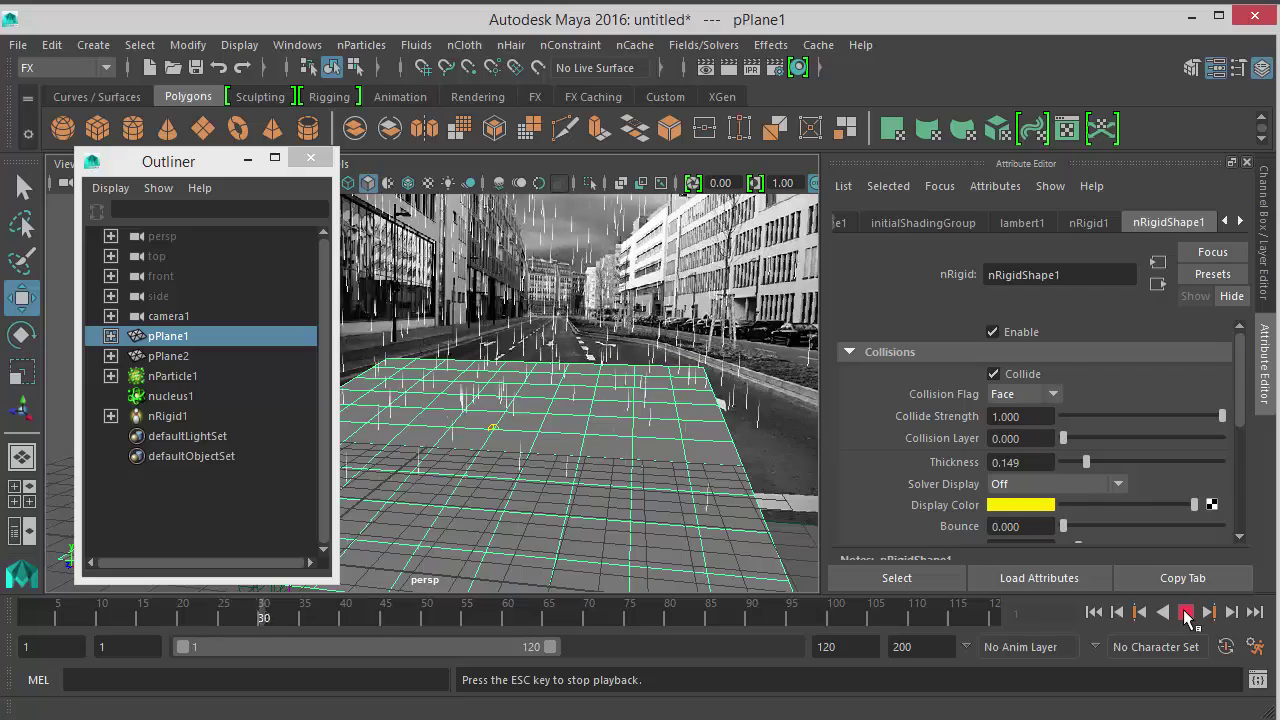
{"action": "left_click", "coordinate": [1186, 613]}
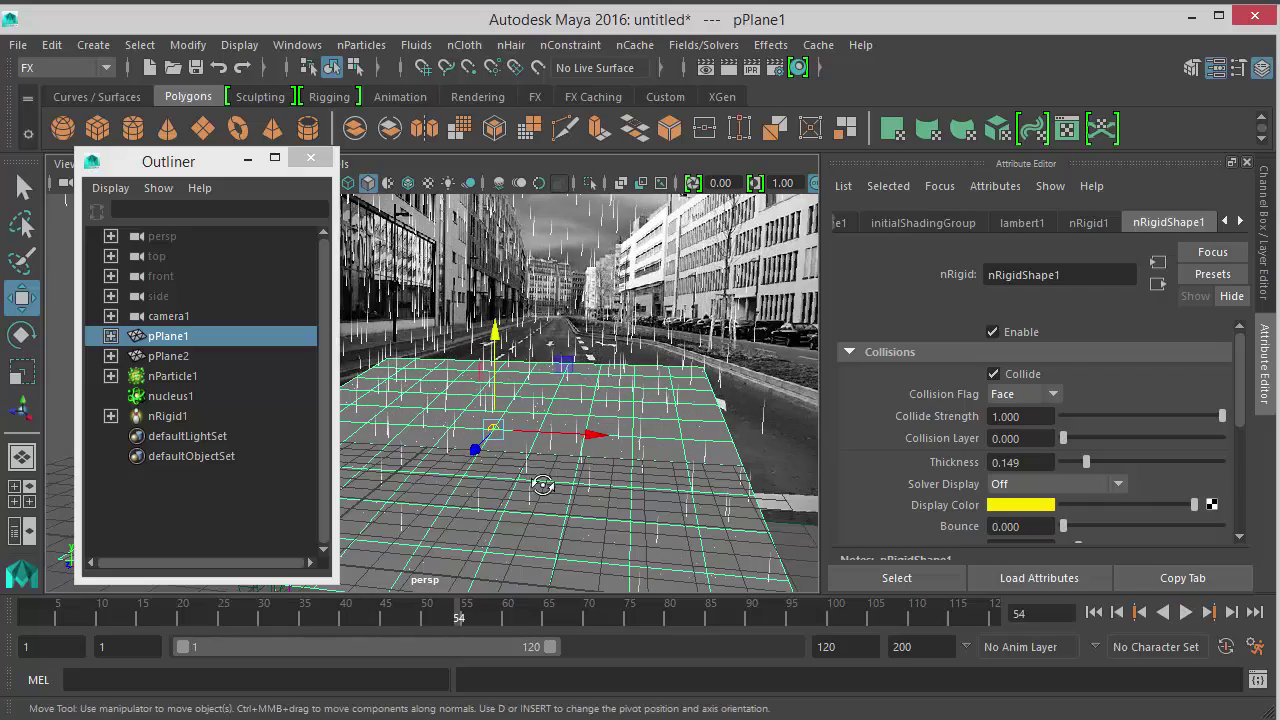
{"action": "left_click_drag", "start_coordinate": [520, 522], "coordinate": [565, 518], "text": "alt"}
{"action": "left_click_drag", "start_coordinate": [683, 538], "coordinate": [705, 510], "text": "alt"}
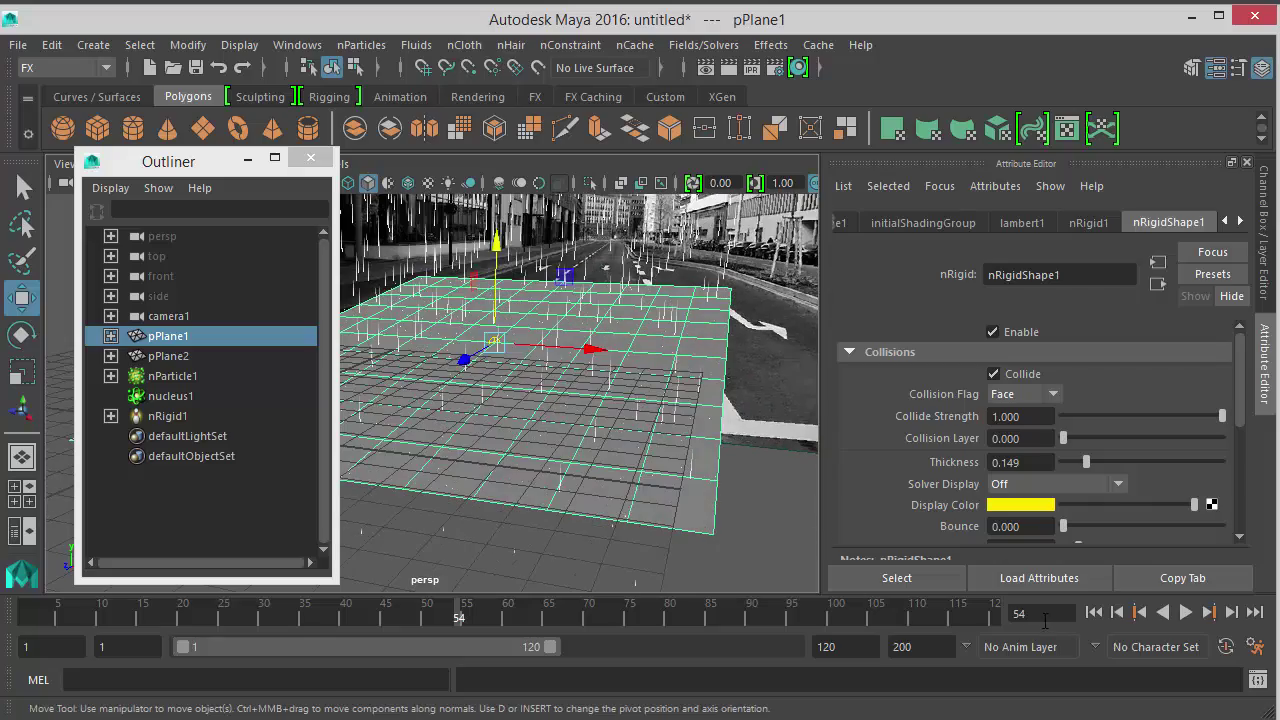
{"action": "left_click_drag", "start_coordinate": [668, 453], "coordinate": [405, 390], "text": "alt"}
- Select nParticle1 together with the ground plane pPlane1 and open the Particle Collision Event Editor for them
{"action": "left_click_drag", "start_coordinate": [443, 343], "coordinate": [444, 351]}
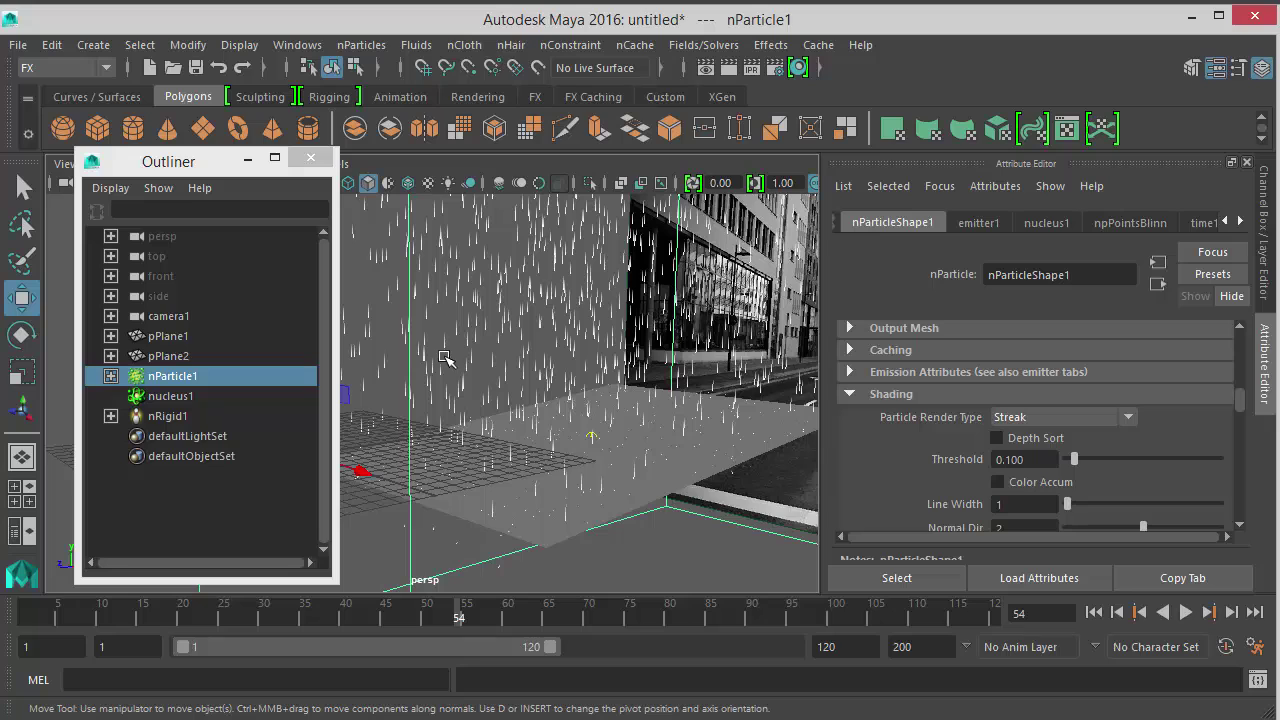
{"action": "left_click", "coordinate": [555, 543], "text": "shift"}
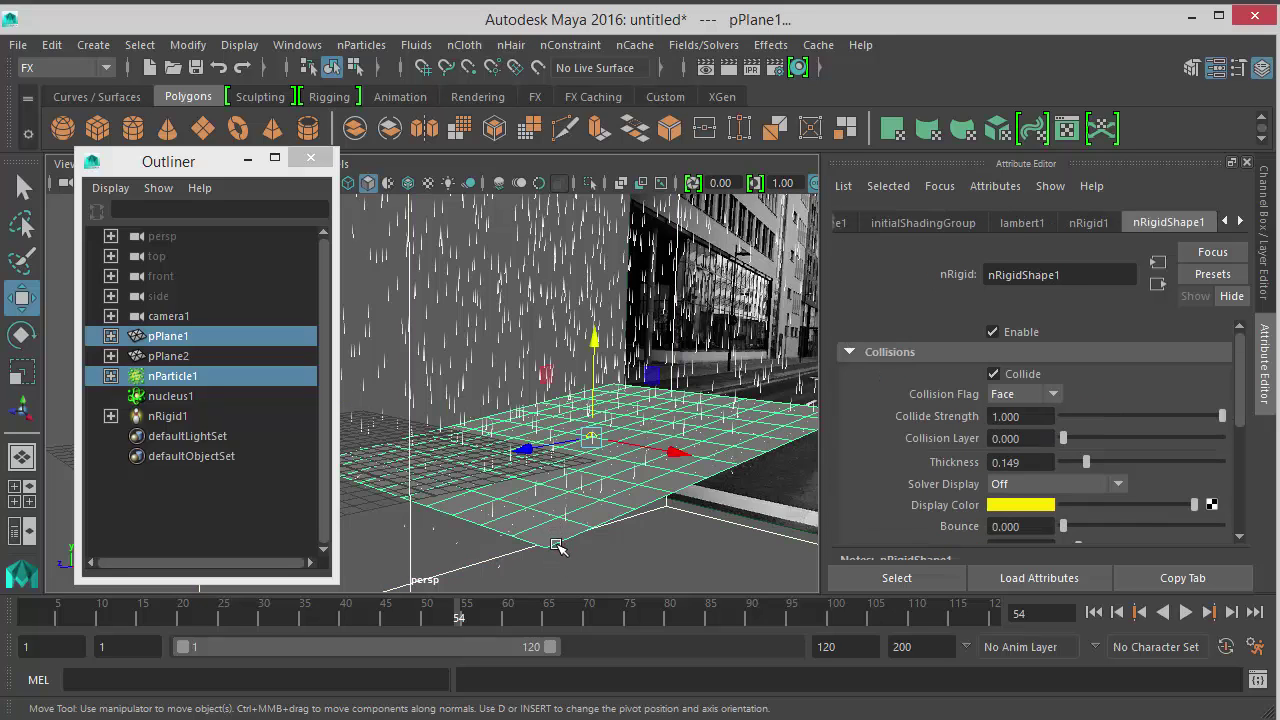
{"action": "left_click", "coordinate": [361, 45]}
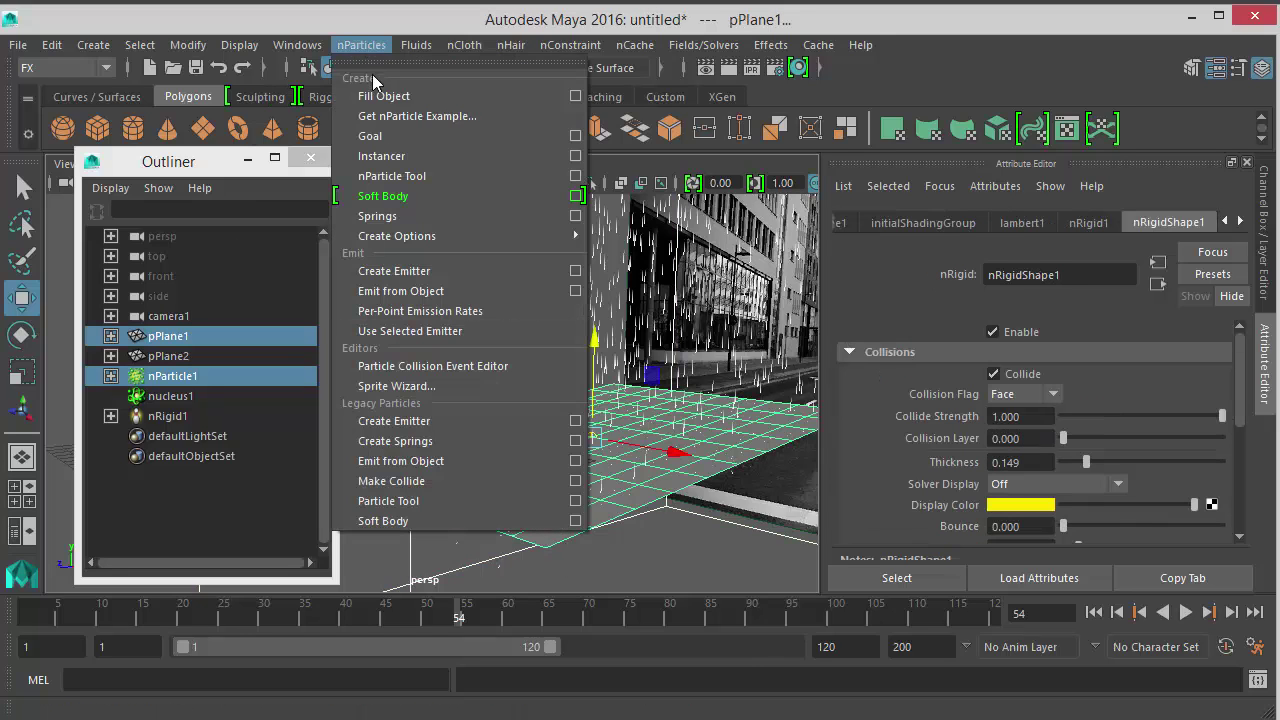
{"action": "left_click", "coordinate": [437, 366]}
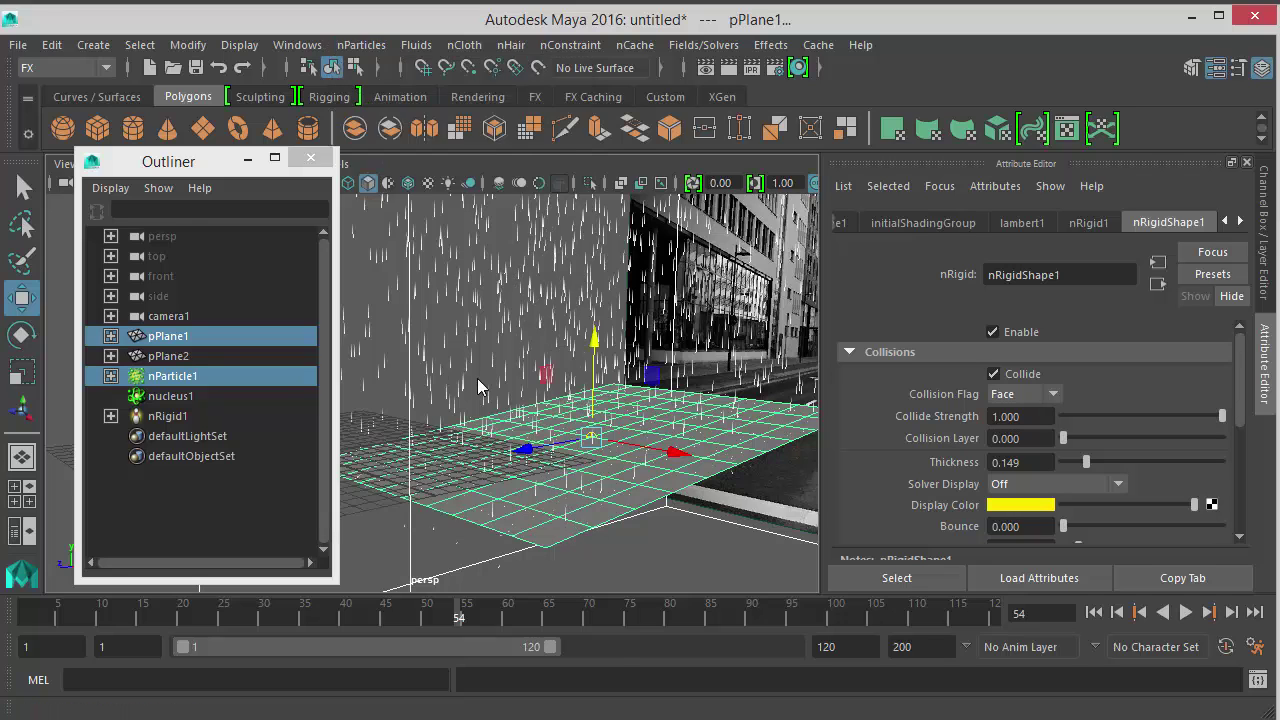
{"action": "left_click_drag", "start_coordinate": [443, 33], "coordinate": [883, 62]}
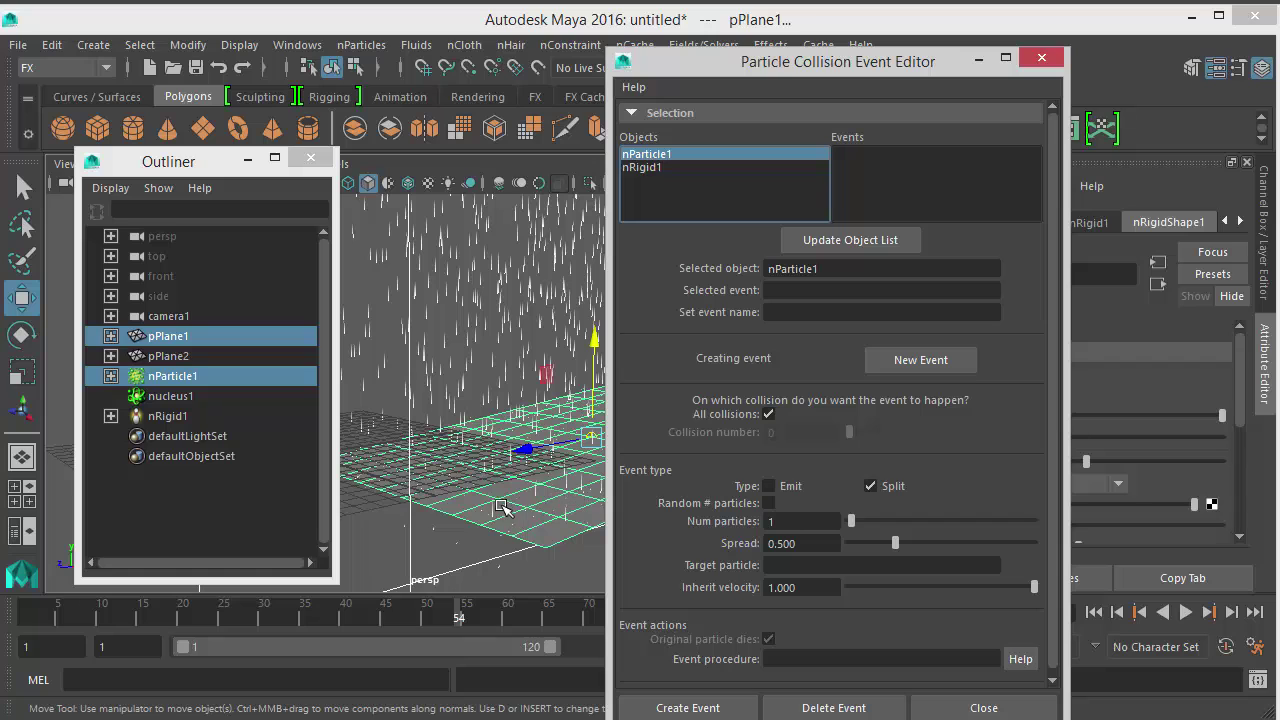
- Create a Split collision event on nParticle1 for all collisions, with random particle numbers and Num particles 10, then minimize the editor
{"action": "left_click_drag", "start_coordinate": [508, 542], "coordinate": [462, 446], "text": "alt"}
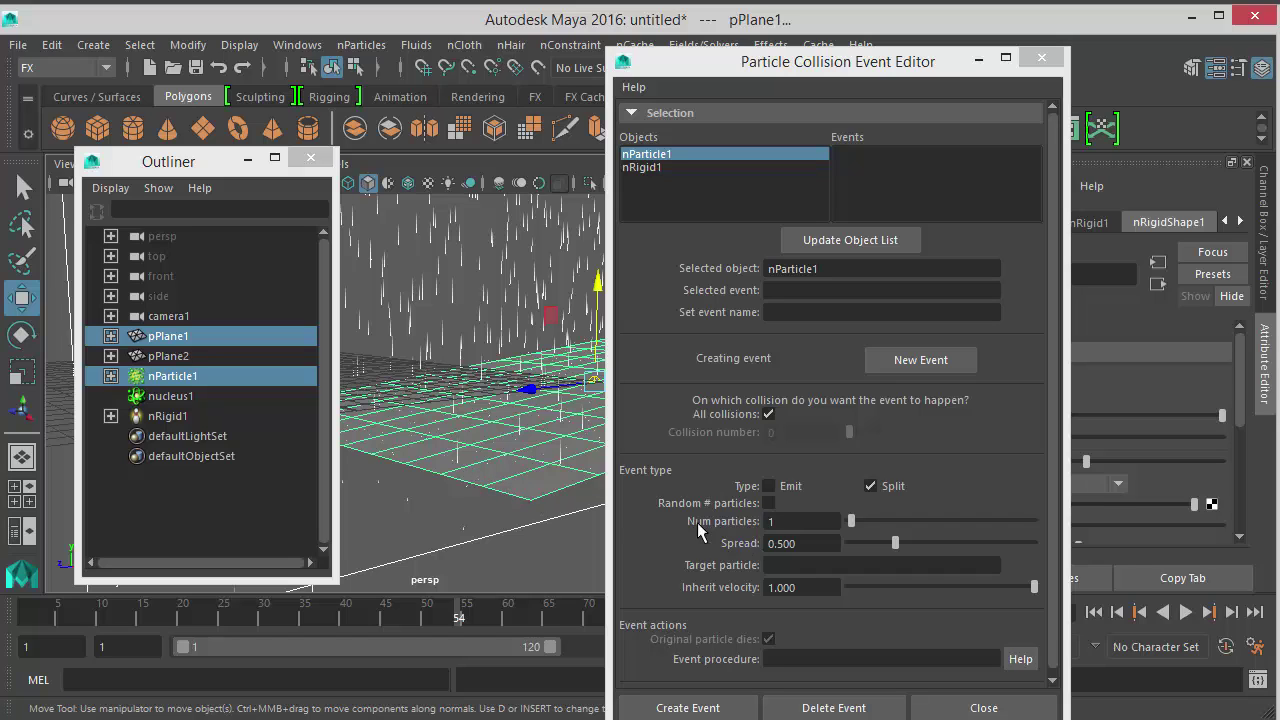
{"action": "left_click", "coordinate": [795, 521]}
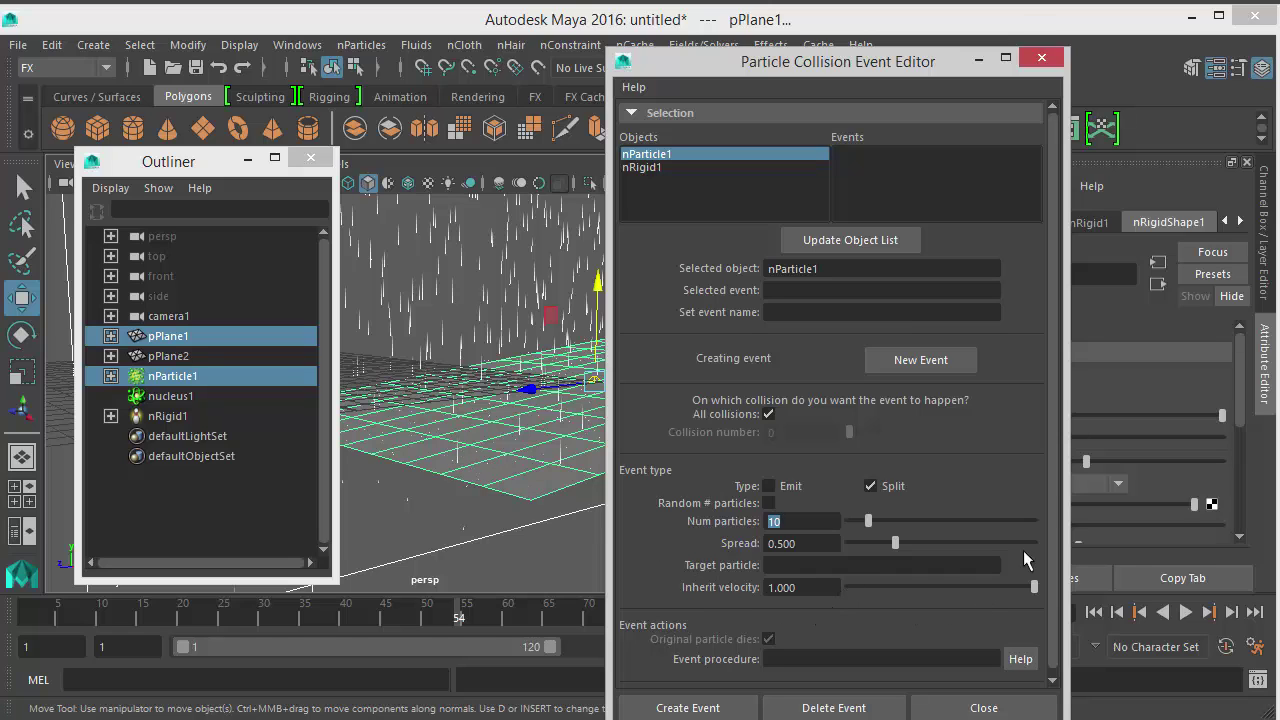
{"action": "left_click", "coordinate": [708, 708]}
{"action": "left_click", "coordinate": [705, 704]}
{"action": "left_click", "coordinate": [976, 60]}
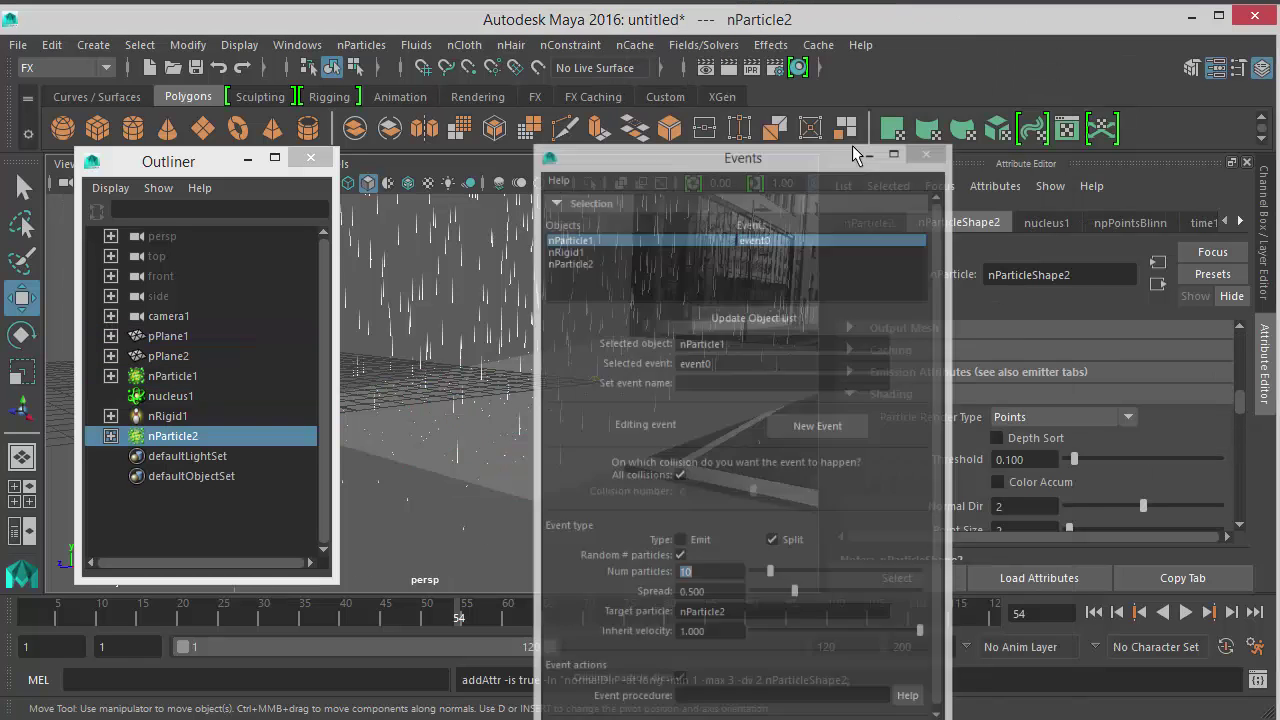
- Replay the simulation from the first frame and examine the splash particles over the ground plane from several angles
{"action": "left_click", "coordinate": [1094, 612]}
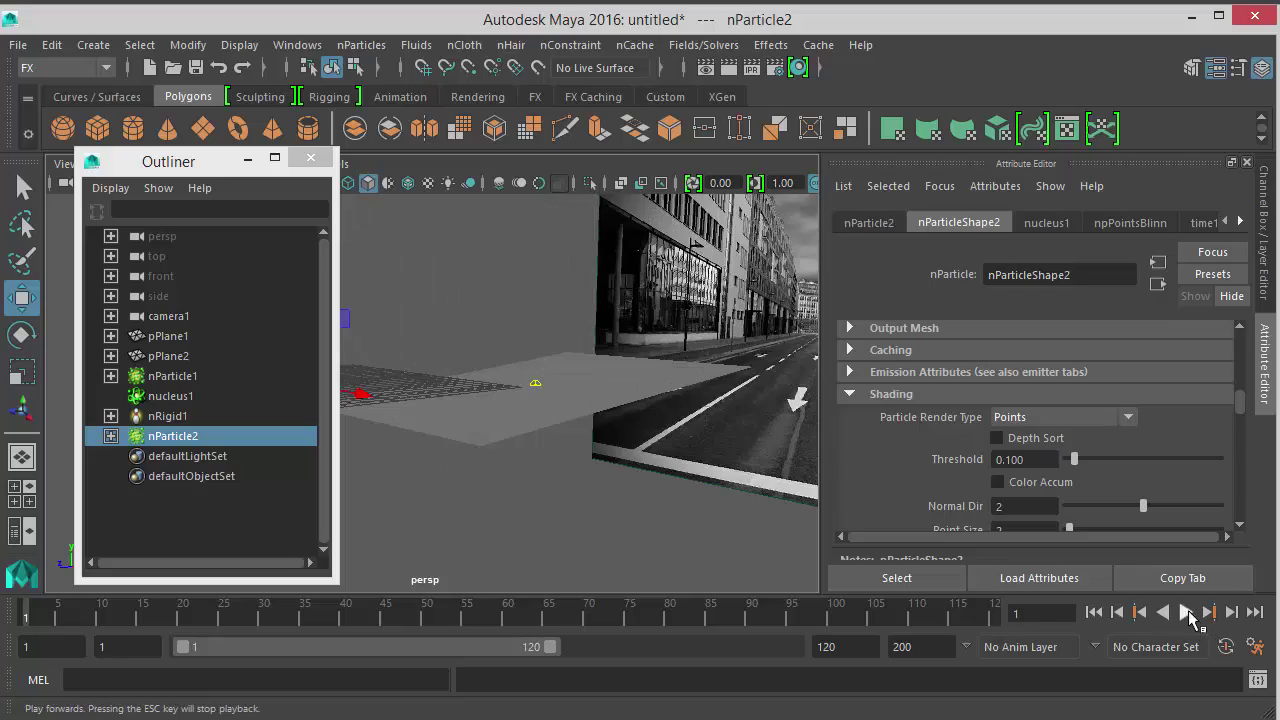
{"action": "left_click", "coordinate": [1185, 613]}
{"action": "middle_click_drag", "start_coordinate": [671, 431], "coordinate": [683, 488], "text": "alt"}
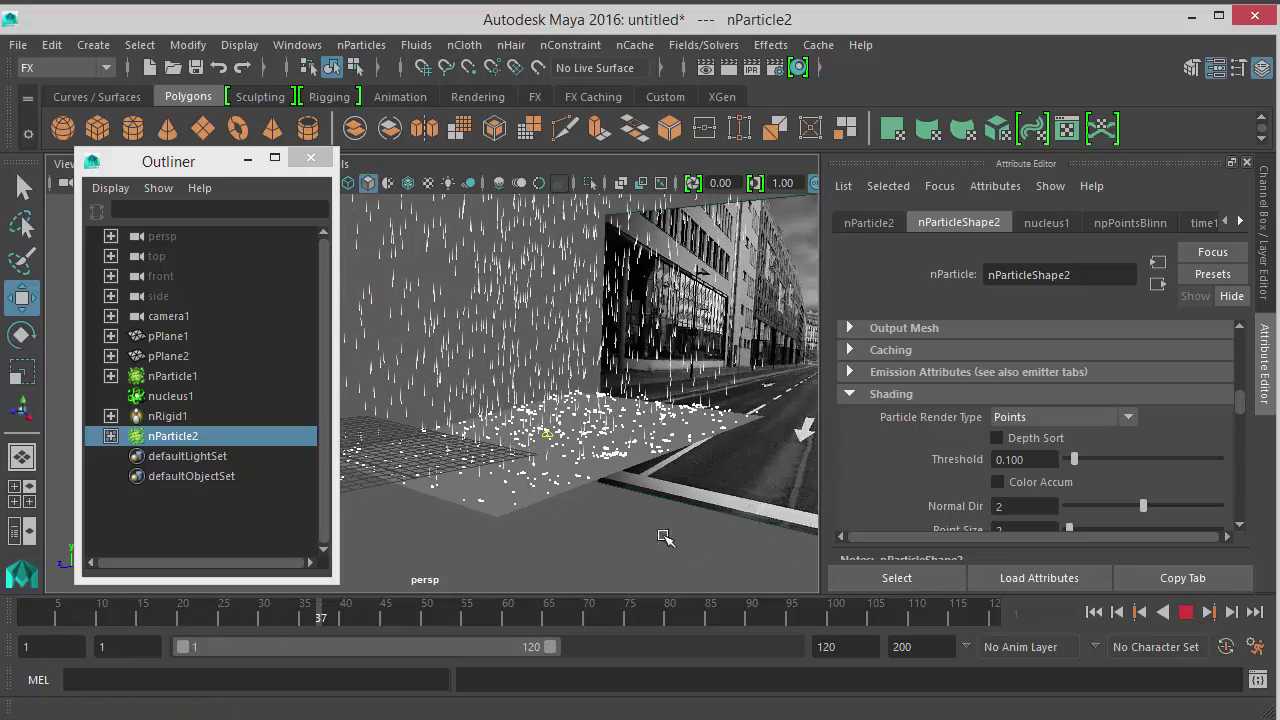
{"action": "left_click_drag", "start_coordinate": [619, 521], "coordinate": [565, 498], "text": "alt"}
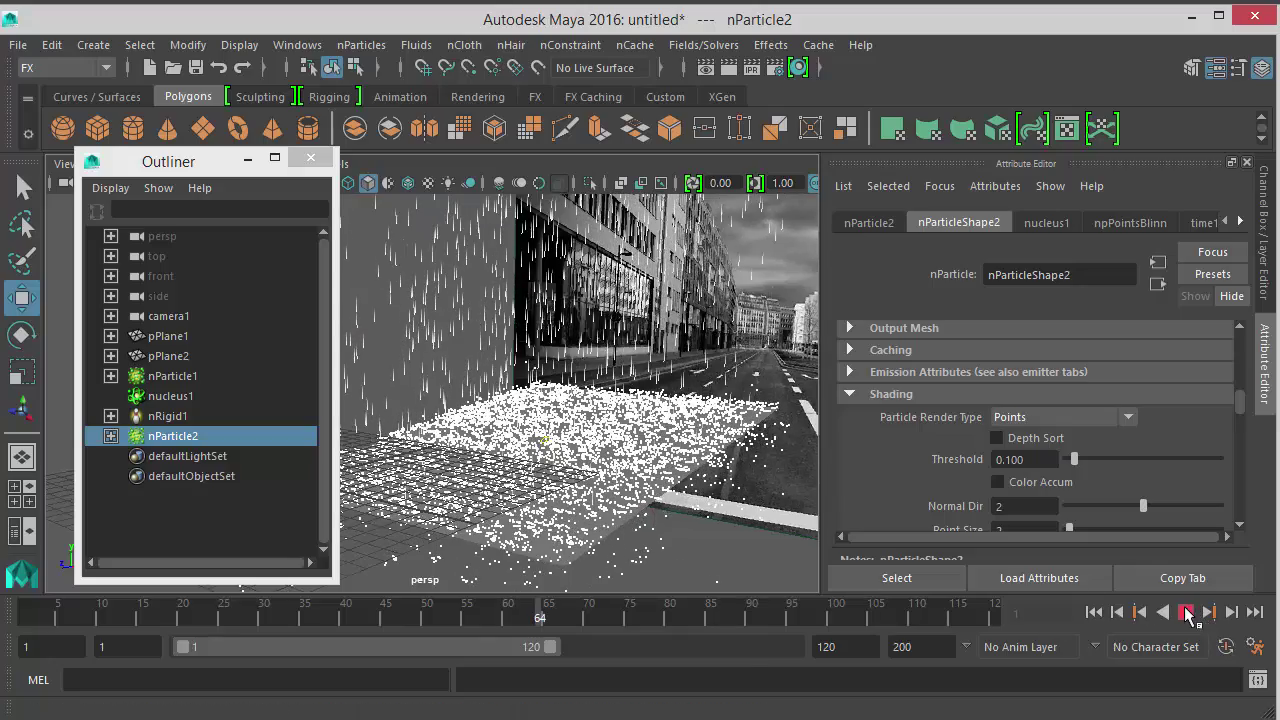
{"action": "left_click", "coordinate": [1186, 612]}
{"action": "left_click_drag", "start_coordinate": [363, 491], "coordinate": [590, 505], "text": "alt"}
{"action": "middle_click_drag", "start_coordinate": [590, 505], "coordinate": [620, 524], "text": "alt"}
{"action": "mouse_move", "coordinate": [620, 523]}
{"action": "left_mouse_down", "text": "alt"}
{"action": "mouse_move", "coordinate": [616, 443]}
{"action": "mouse_move", "coordinate": [614, 508]}
{"action": "left_mouse_up", "text": "alt"}
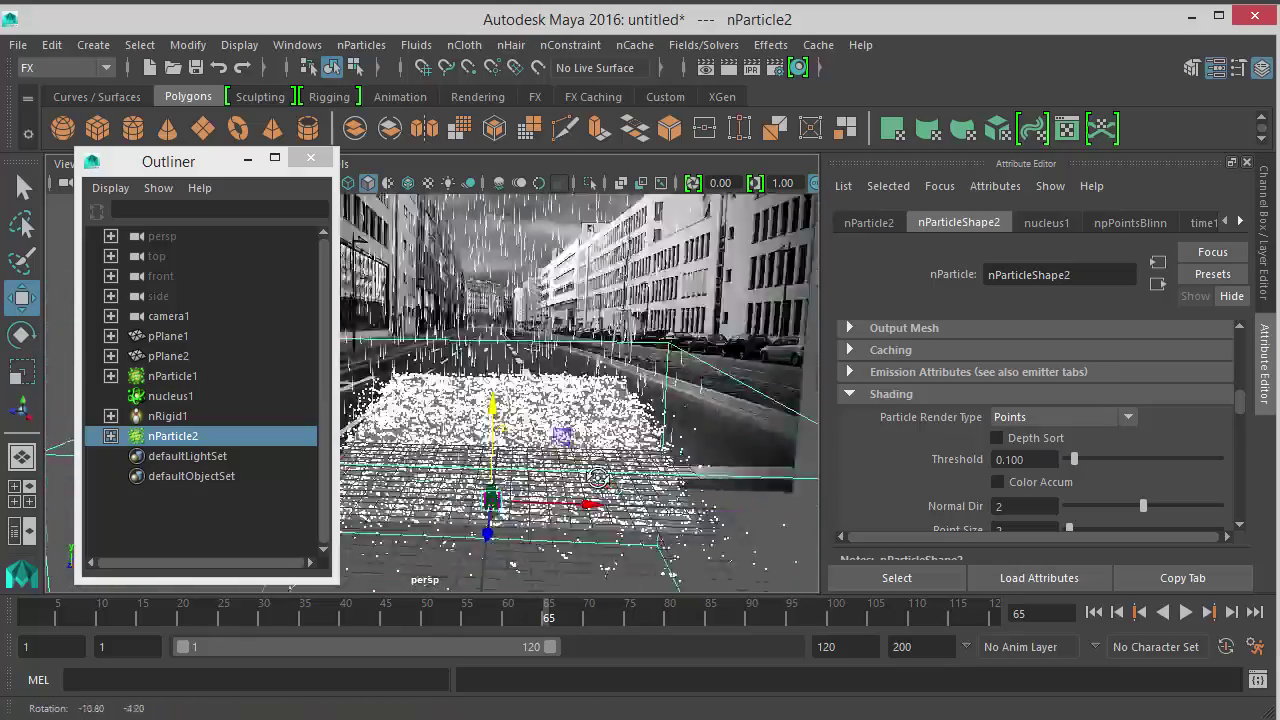
{"action": "right_click_drag", "start_coordinate": [614, 508], "coordinate": [620, 535], "text": "alt"}
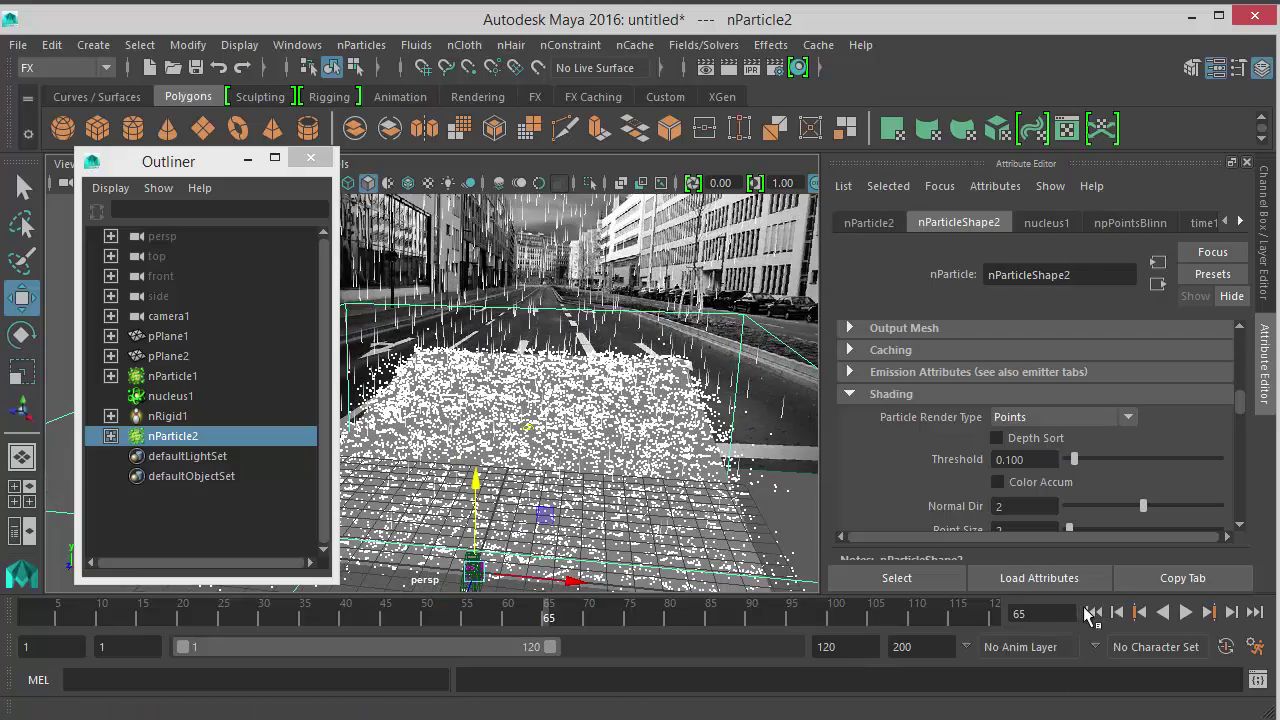
{"action": "left_click_drag", "start_coordinate": [795, 565], "coordinate": [660, 566], "text": "alt"}
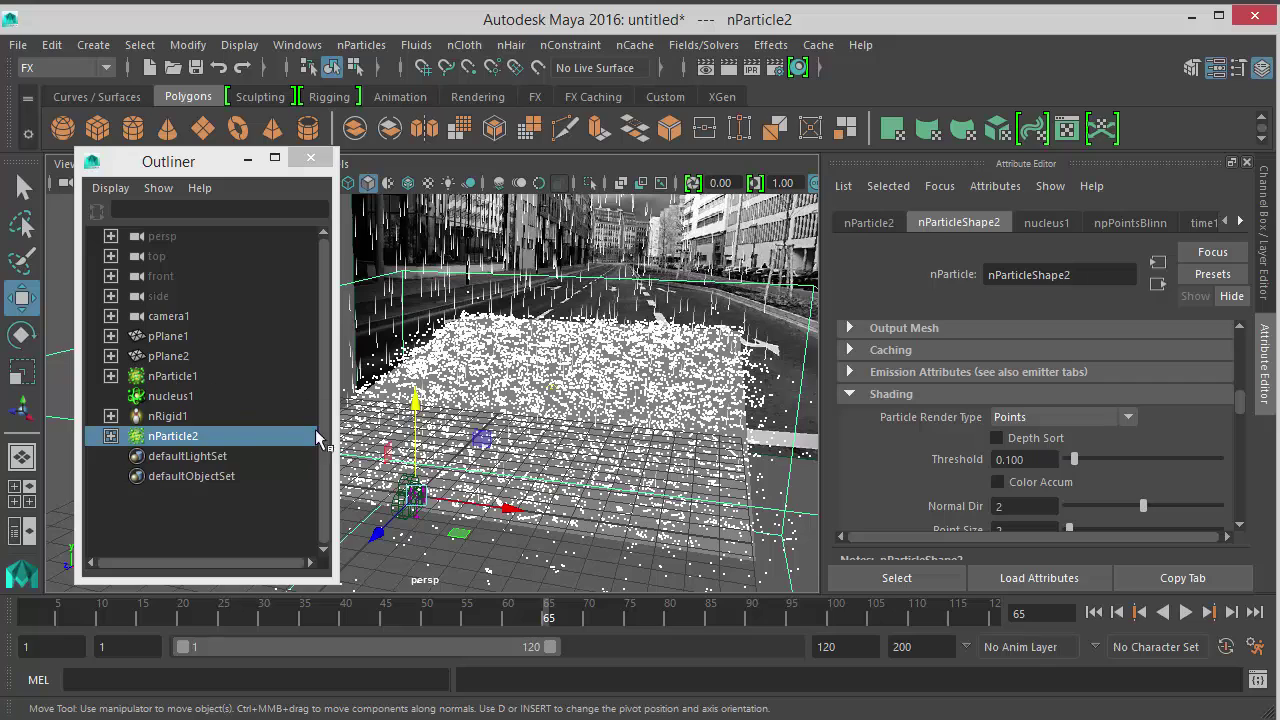
- Select the splash particles nParticle2 and set their Lifespan Mode to Constant with a Lifespan of 2
{"action": "left_click", "coordinate": [167, 378]}
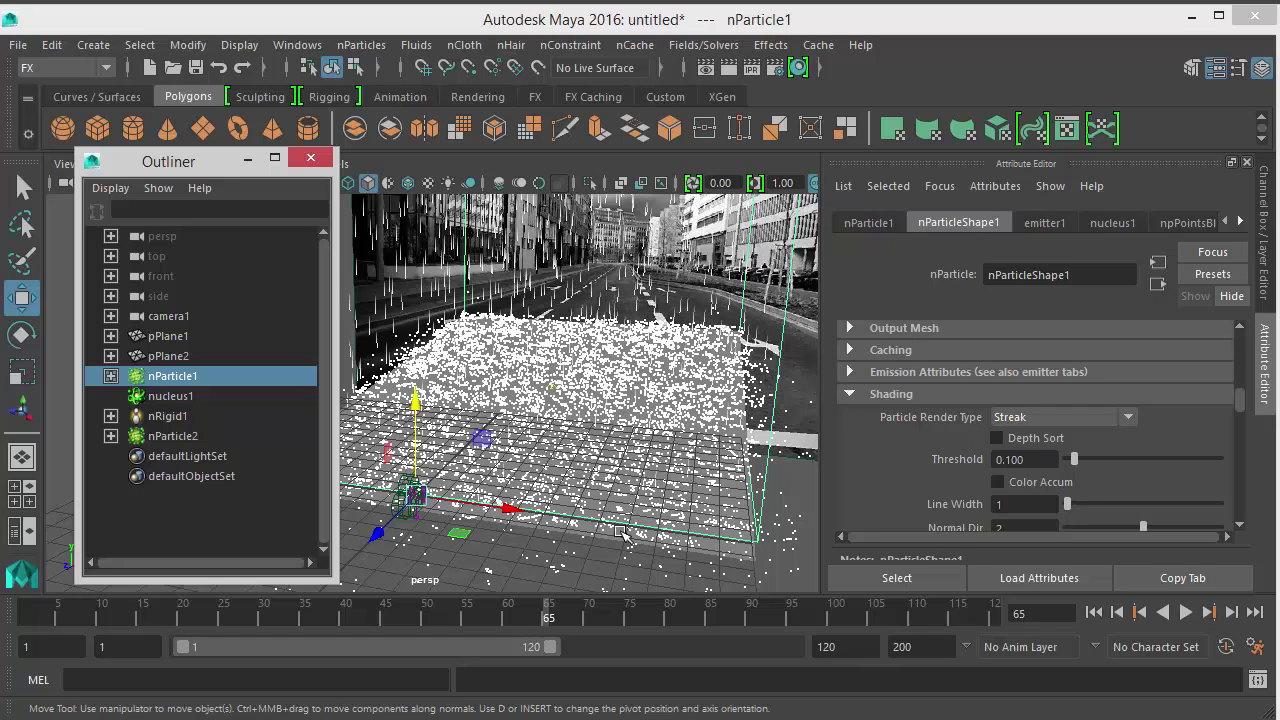
{"action": "left_click", "coordinate": [176, 438]}
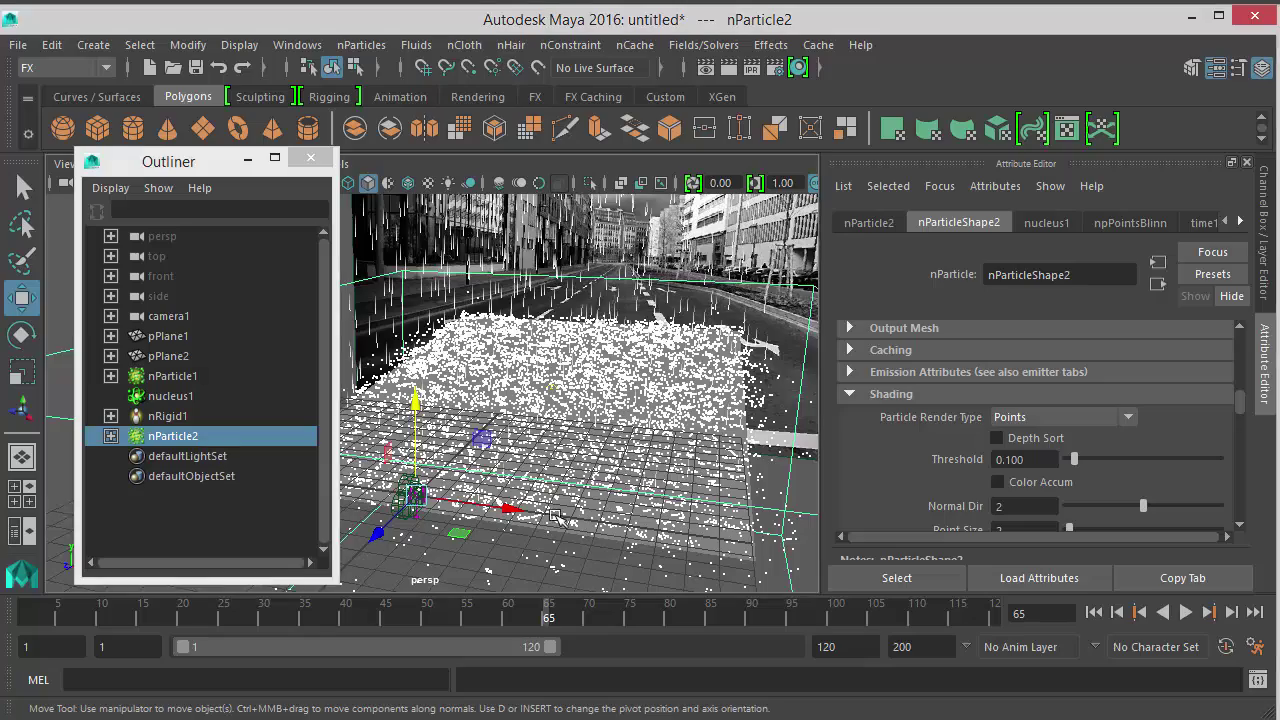
{"action": "left_click_drag", "start_coordinate": [592, 485], "coordinate": [619, 423], "text": "alt"}
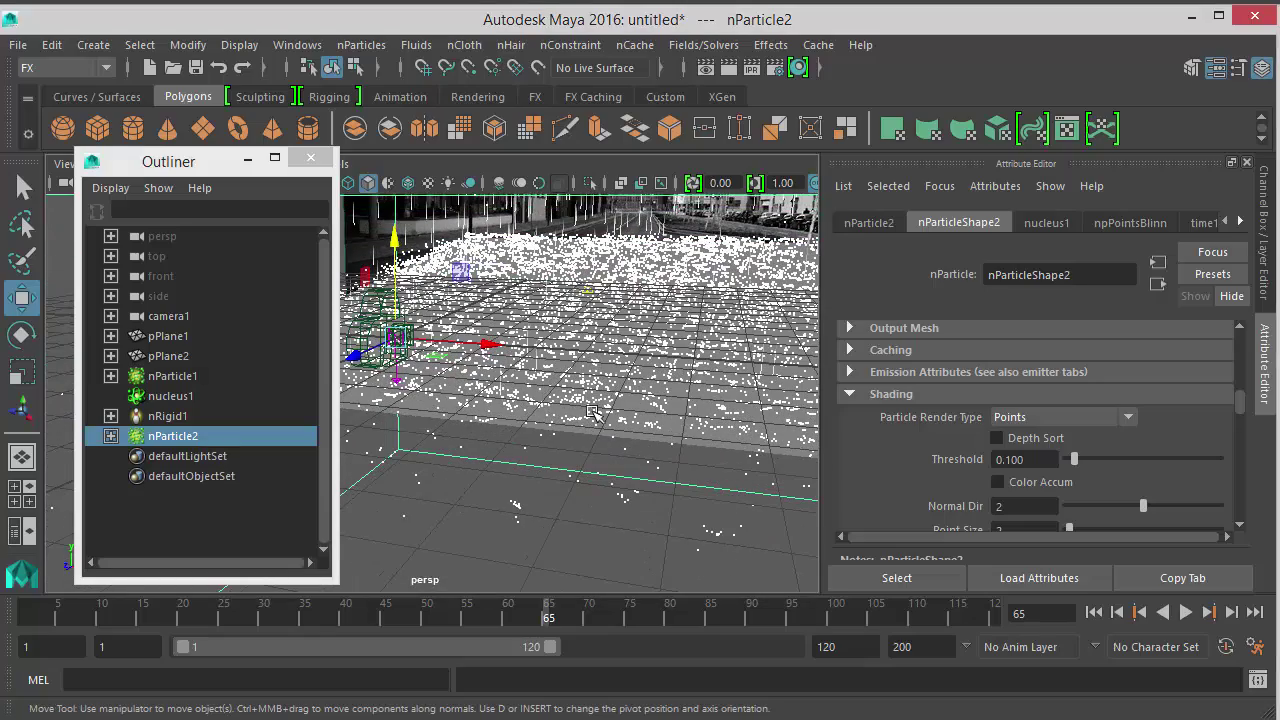
{"action": "left_click", "coordinate": [172, 416]}
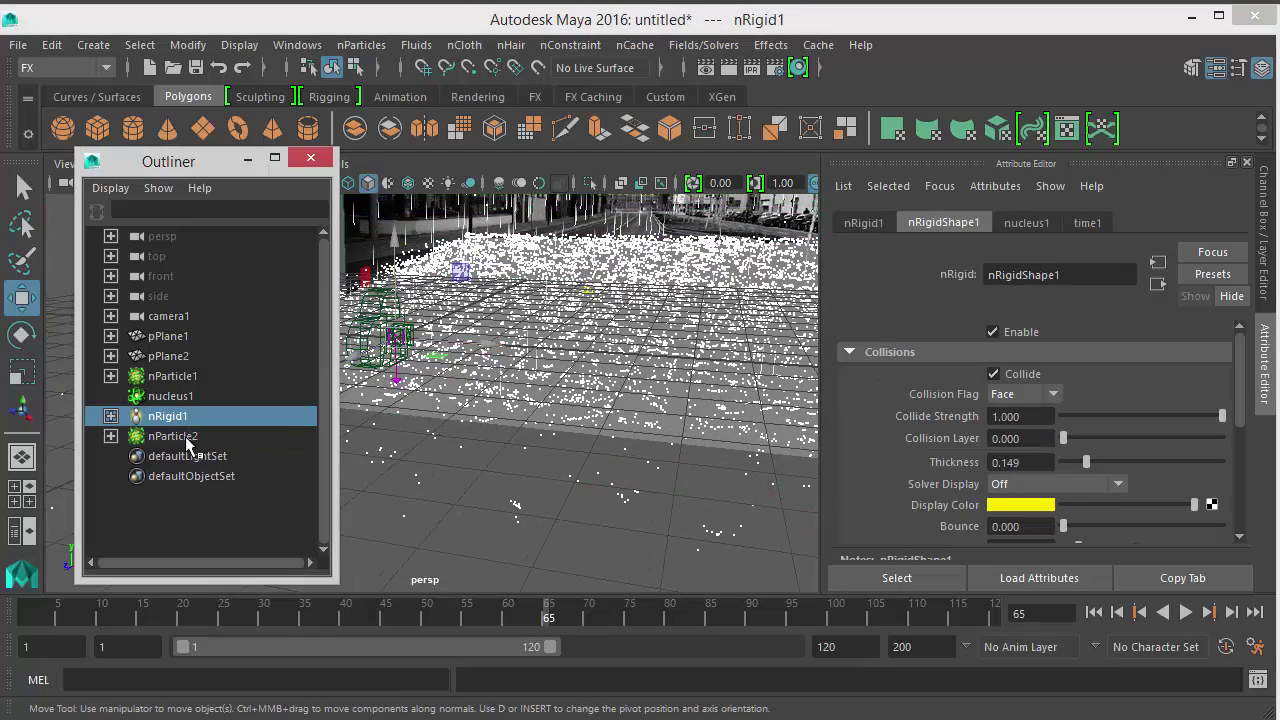
{"action": "left_click", "coordinate": [185, 436]}
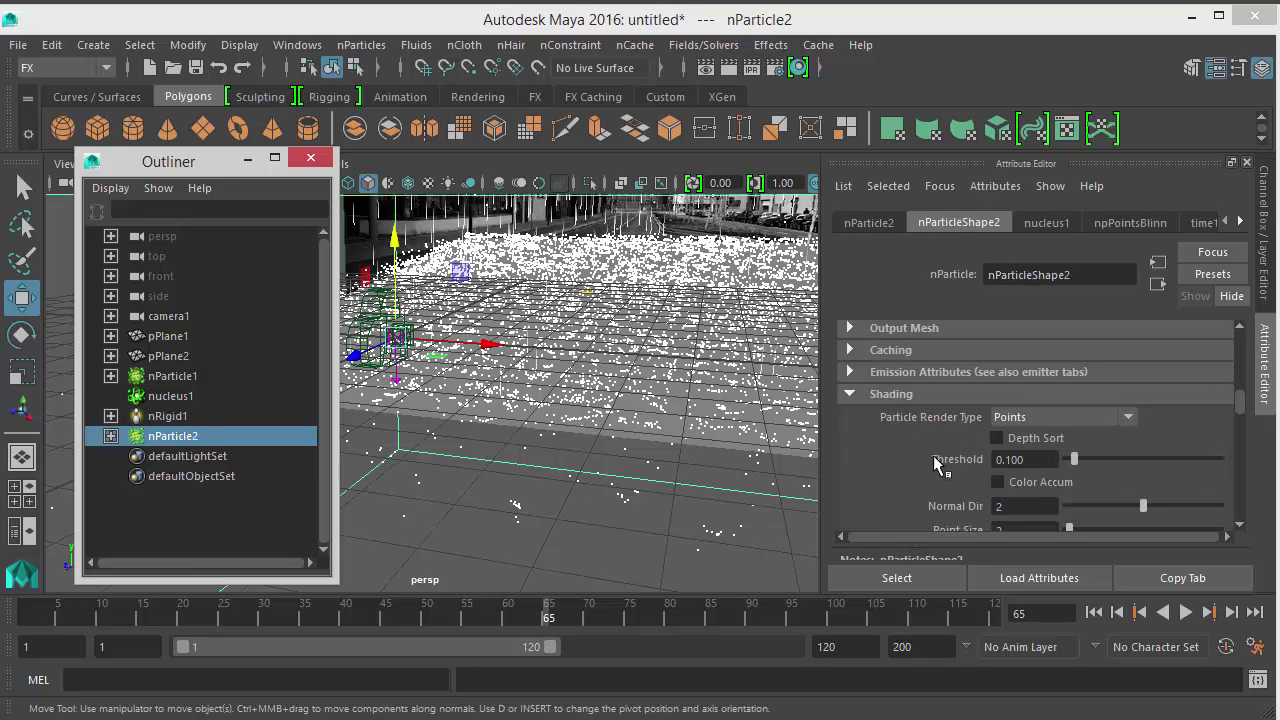
{"action": "scroll", "coordinate": [889, 443], "scroll_direction": "up", "scroll_amount": 10}
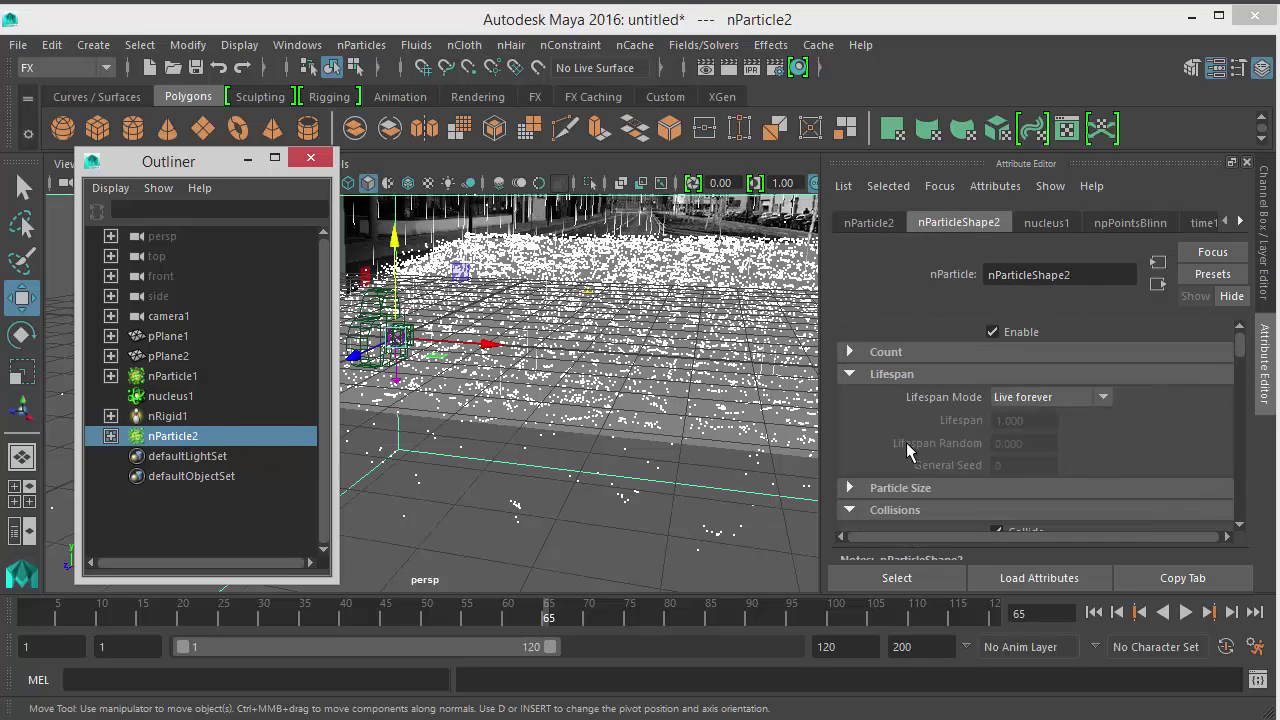
{"action": "left_click", "coordinate": [1030, 400]}
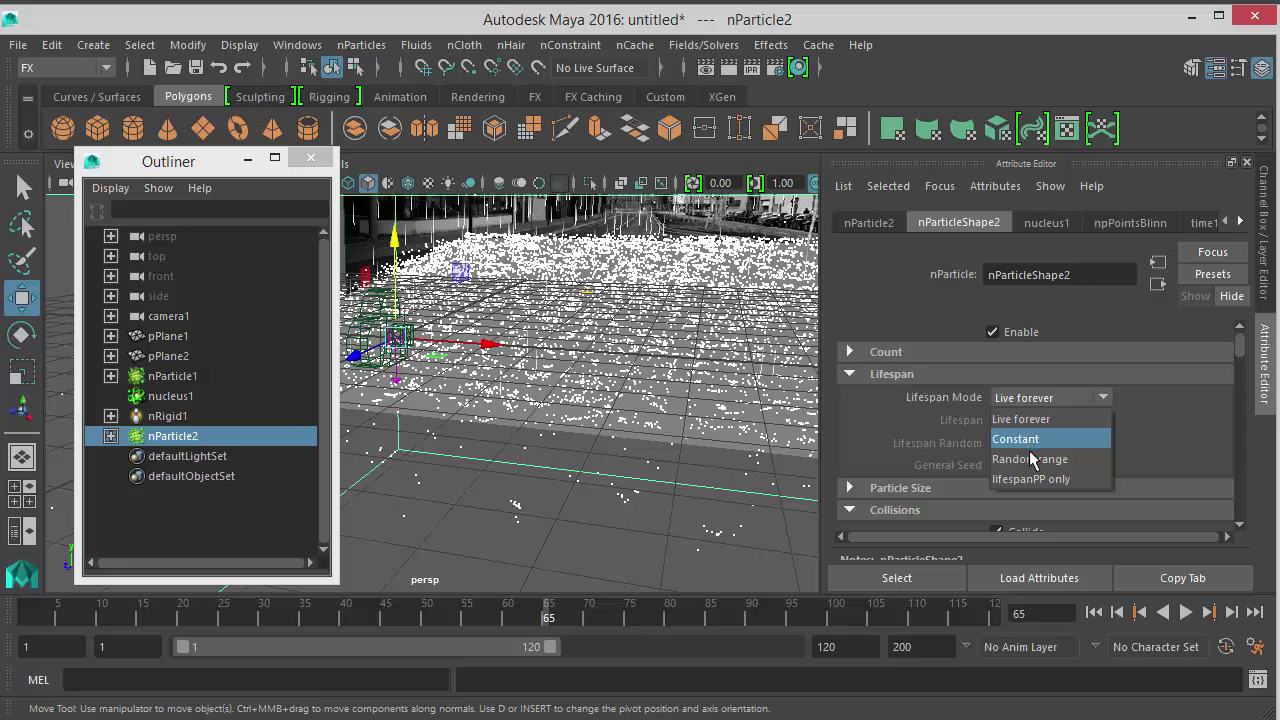
{"action": "left_click", "coordinate": [1030, 440]}
{"action": "left_click", "coordinate": [1020, 421]}
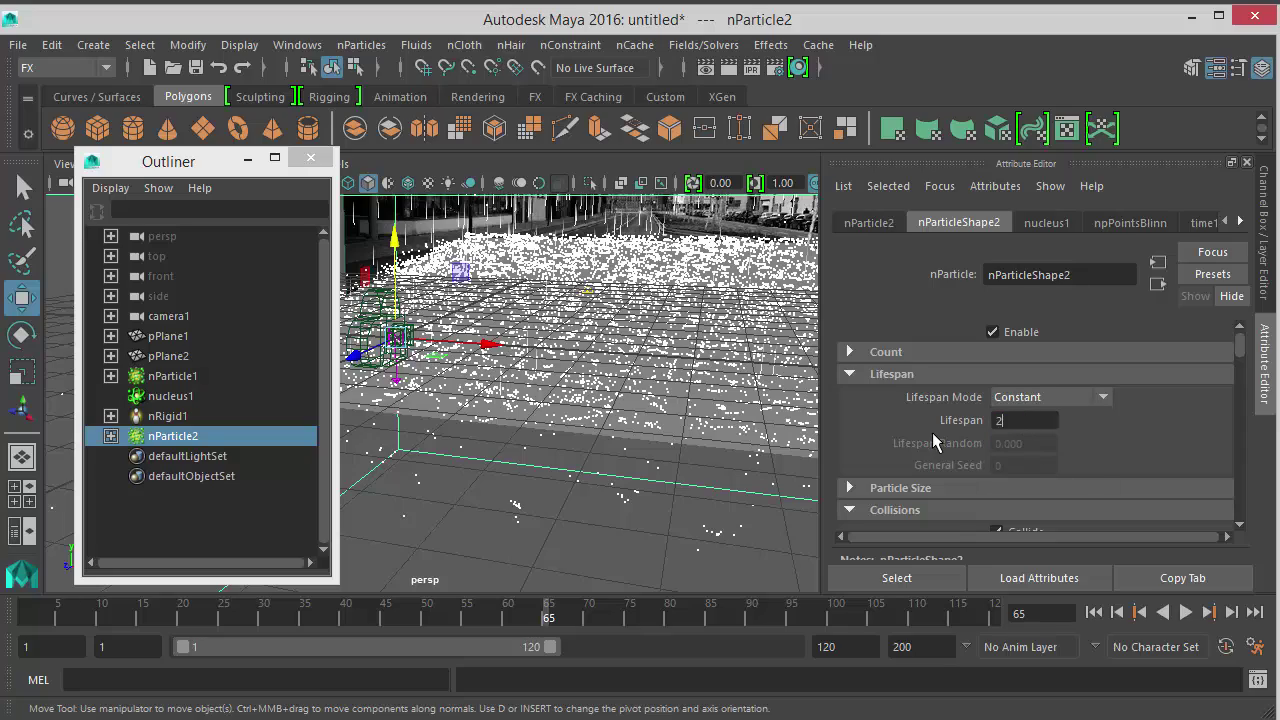
- Play the simulation from the first frame to check how the limited lifespan affects the splash particles
{"action": "right_click_drag", "start_coordinate": [761, 433], "coordinate": [640, 433], "text": "alt"}
{"action": "middle_click_drag", "start_coordinate": [640, 433], "coordinate": [620, 530], "text": "alt"}
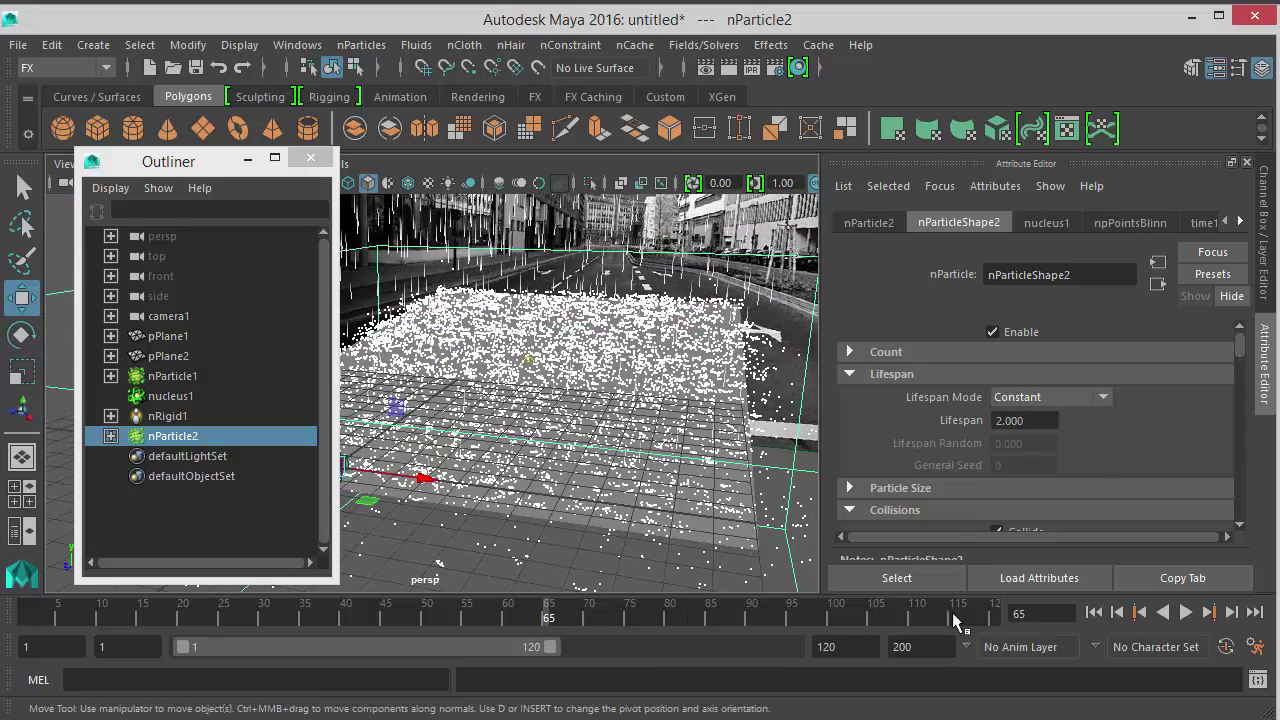
{"action": "left_click", "coordinate": [1094, 613]}
{"action": "left_click", "coordinate": [1184, 613]}
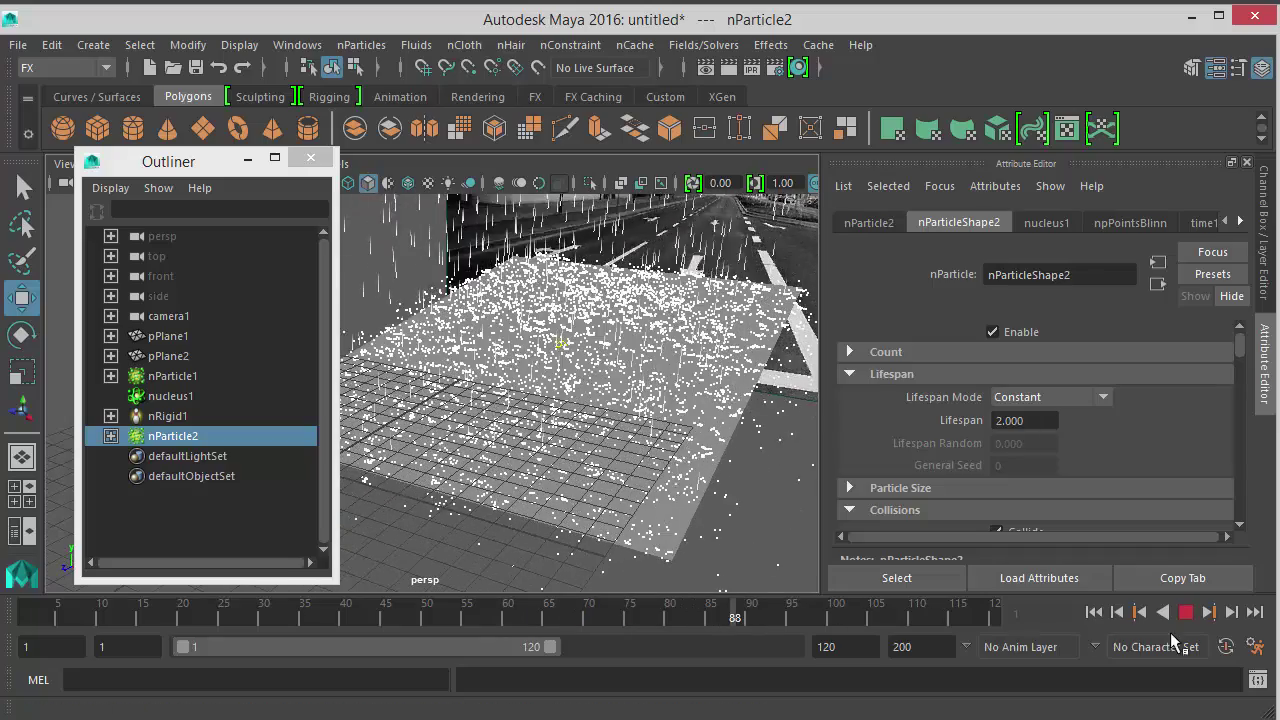
{"action": "key", "text": "Escape"}
- Set the Opacity of nParticleShape2 to 0.5 in its Shading attributes
{"action": "scroll", "coordinate": [904, 470], "scroll_direction": "down", "scroll_amount": 10}
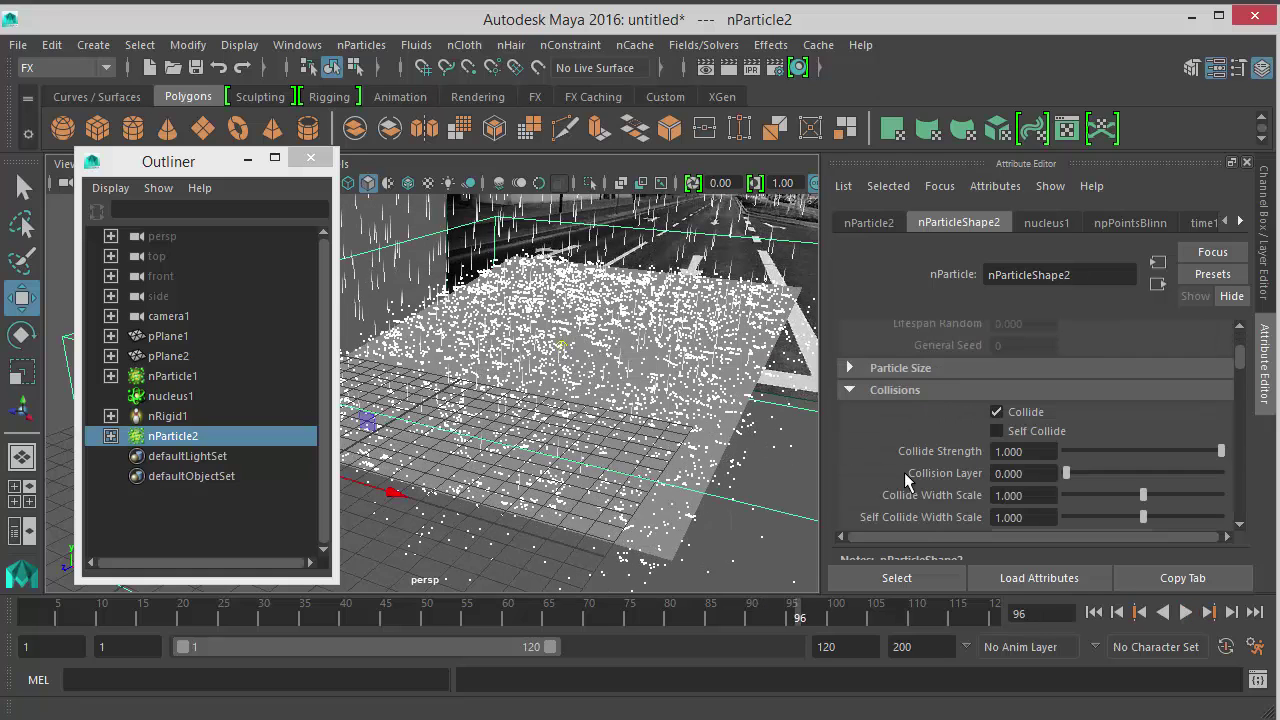
{"action": "scroll", "coordinate": [904, 468], "scroll_direction": "down", "scroll_amount": 12}
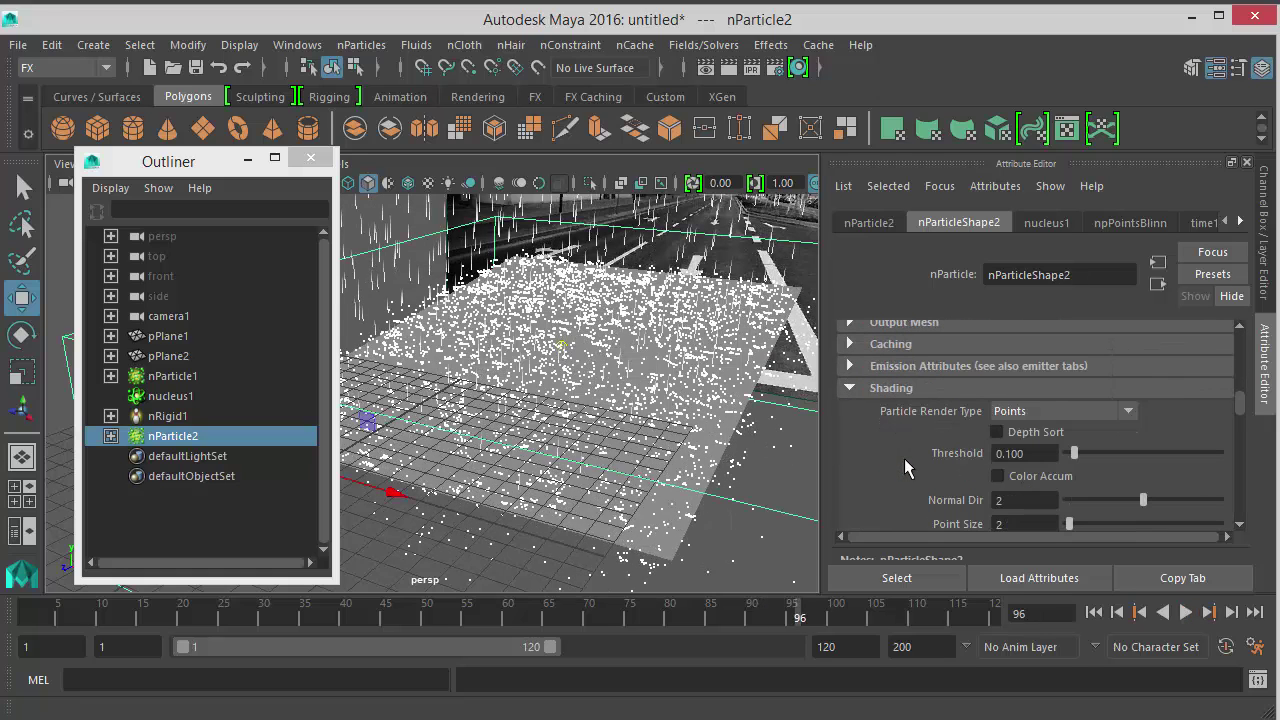
{"action": "scroll", "coordinate": [910, 459], "scroll_direction": "down", "scroll_amount": 2}
{"action": "scroll", "coordinate": [925, 465], "scroll_direction": "up", "scroll_amount": 4}
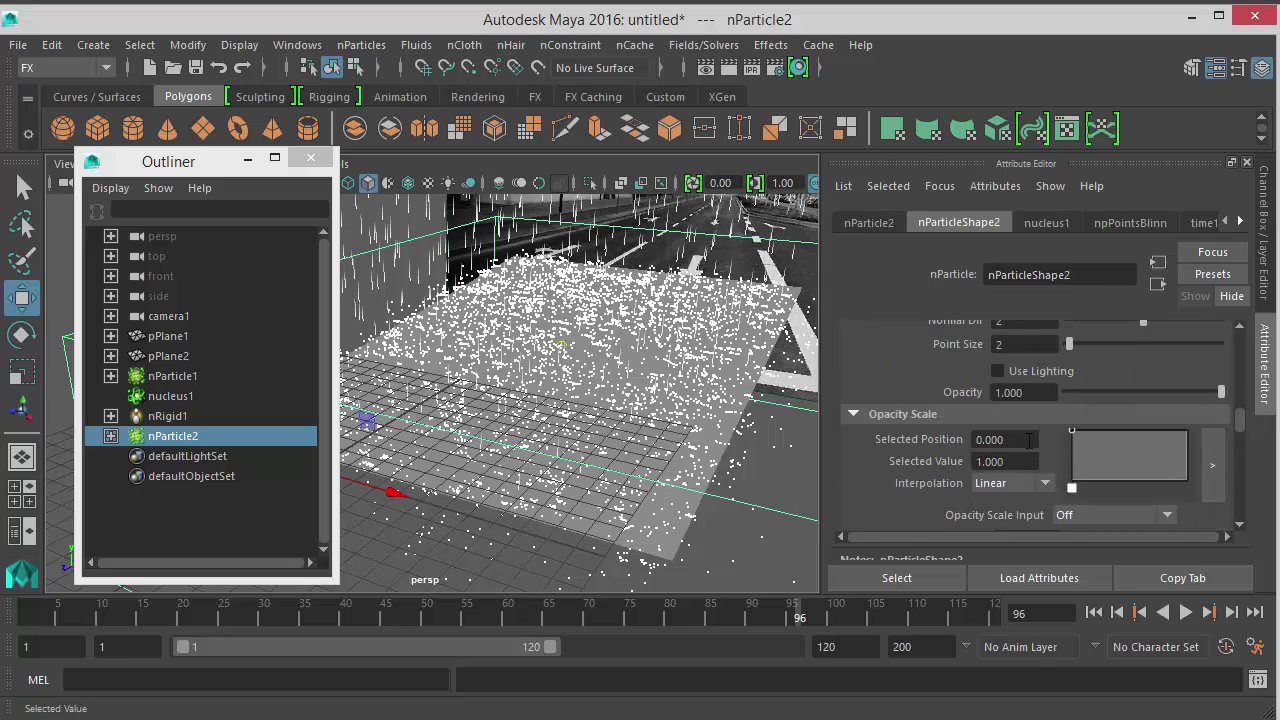
{"action": "scroll", "coordinate": [932, 458], "scroll_direction": "up", "scroll_amount": 2}
{"action": "type", "text": "0.5"}
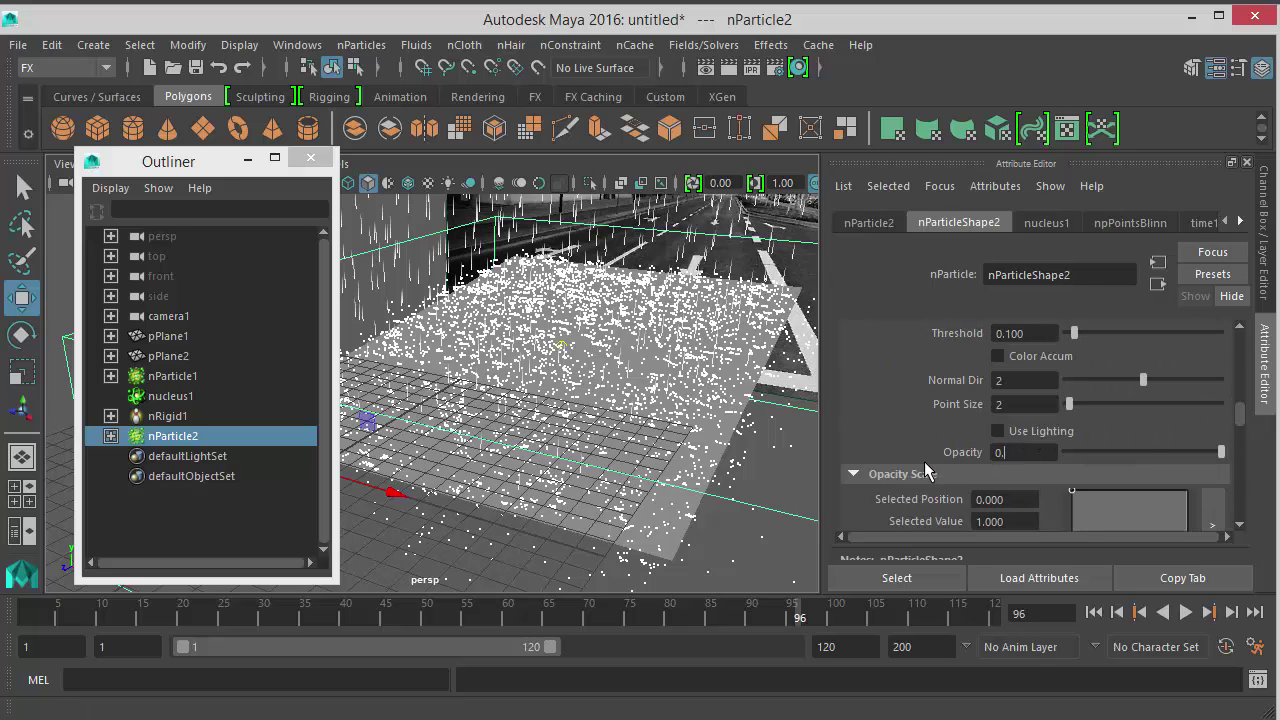
{"action": "key", "text": "Return"}
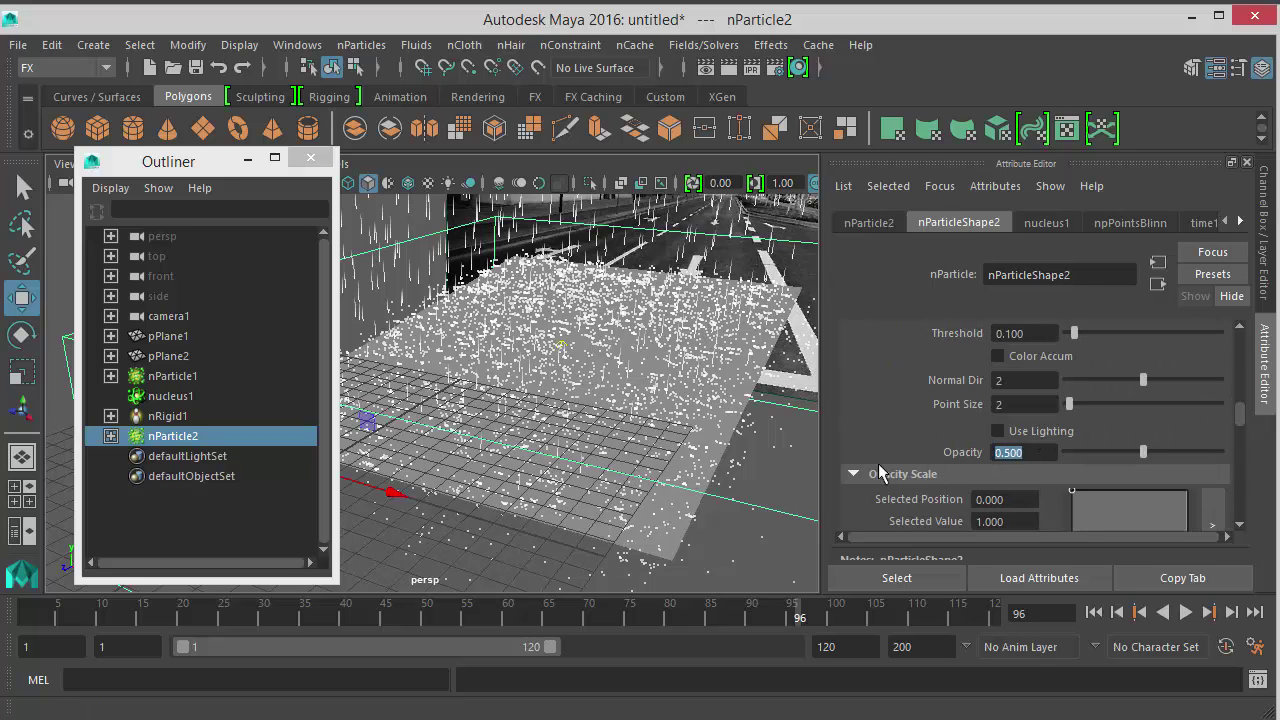
- Replay the simulation from the first frame to check the splash particles at the reduced opacity
{"action": "left_click", "coordinate": [1094, 612]}
{"action": "left_click", "coordinate": [1185, 612]}
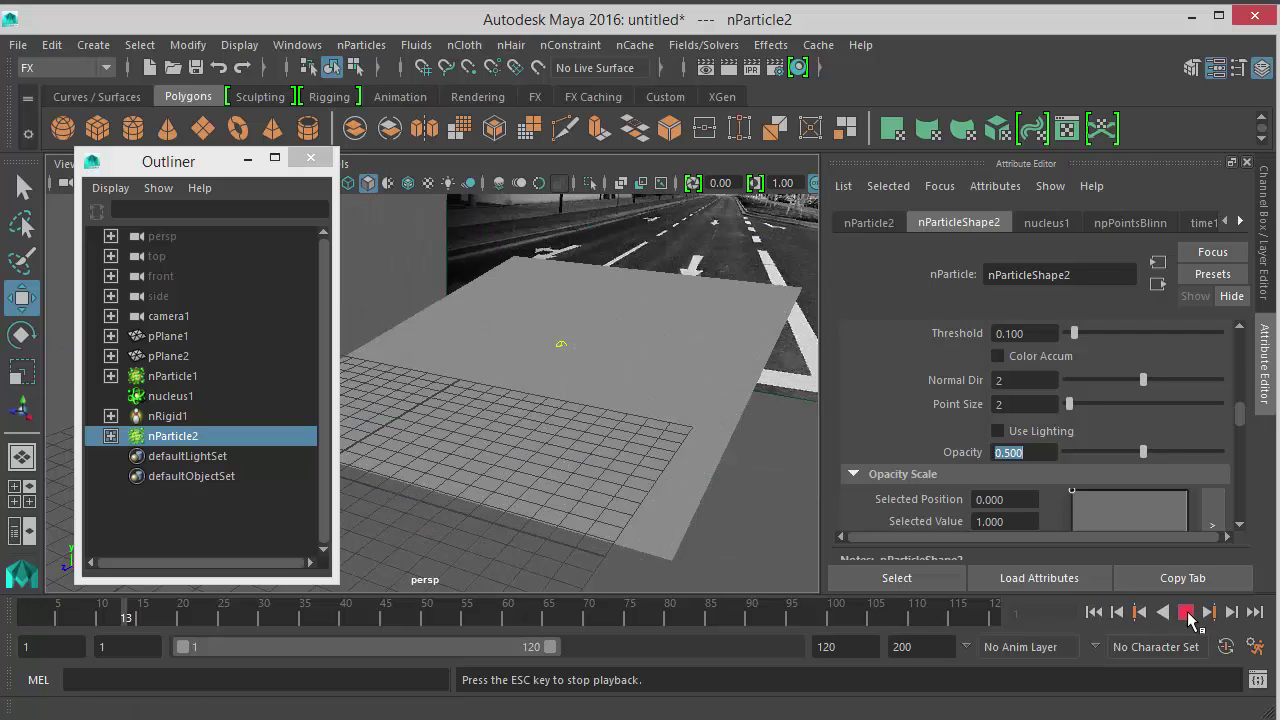
{"action": "left_click", "coordinate": [1186, 613]}
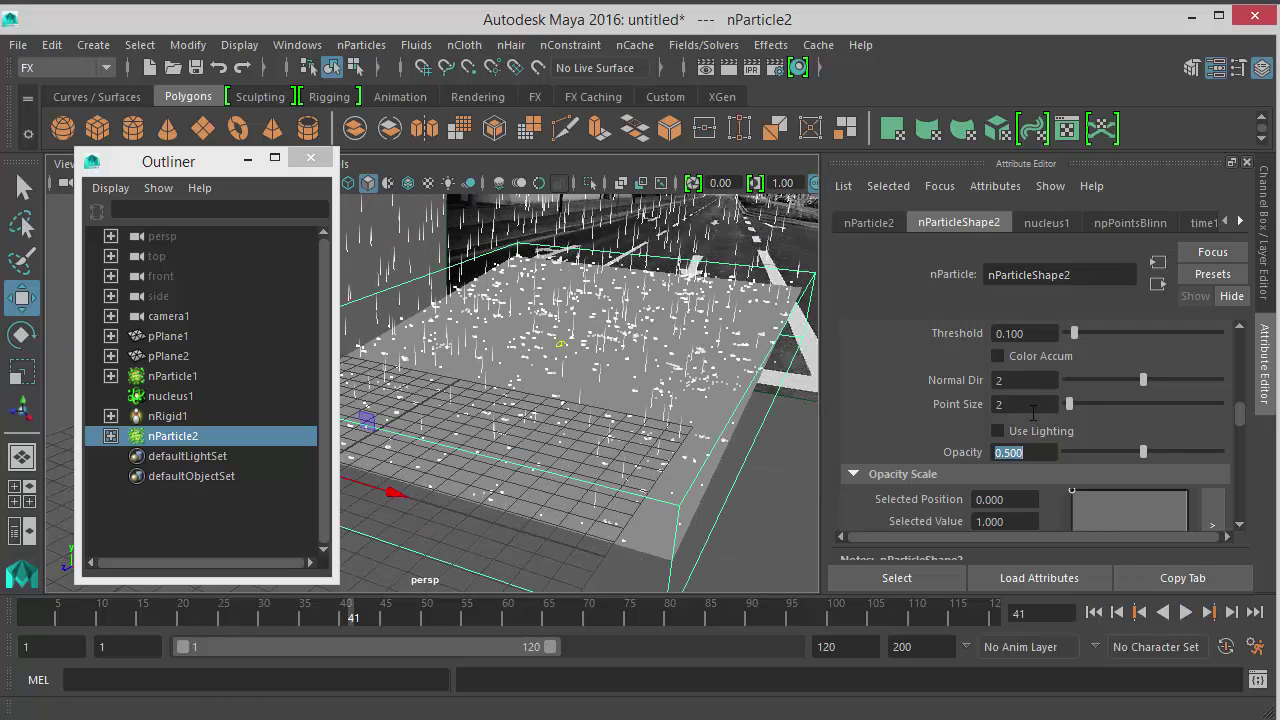
- Set the Point Size of nParticleShape2 to 1 in its Shading attributes
{"action": "double_click", "coordinate": [1033, 410]}
{"action": "type", "text": "1"}
{"action": "key", "text": "Return"}
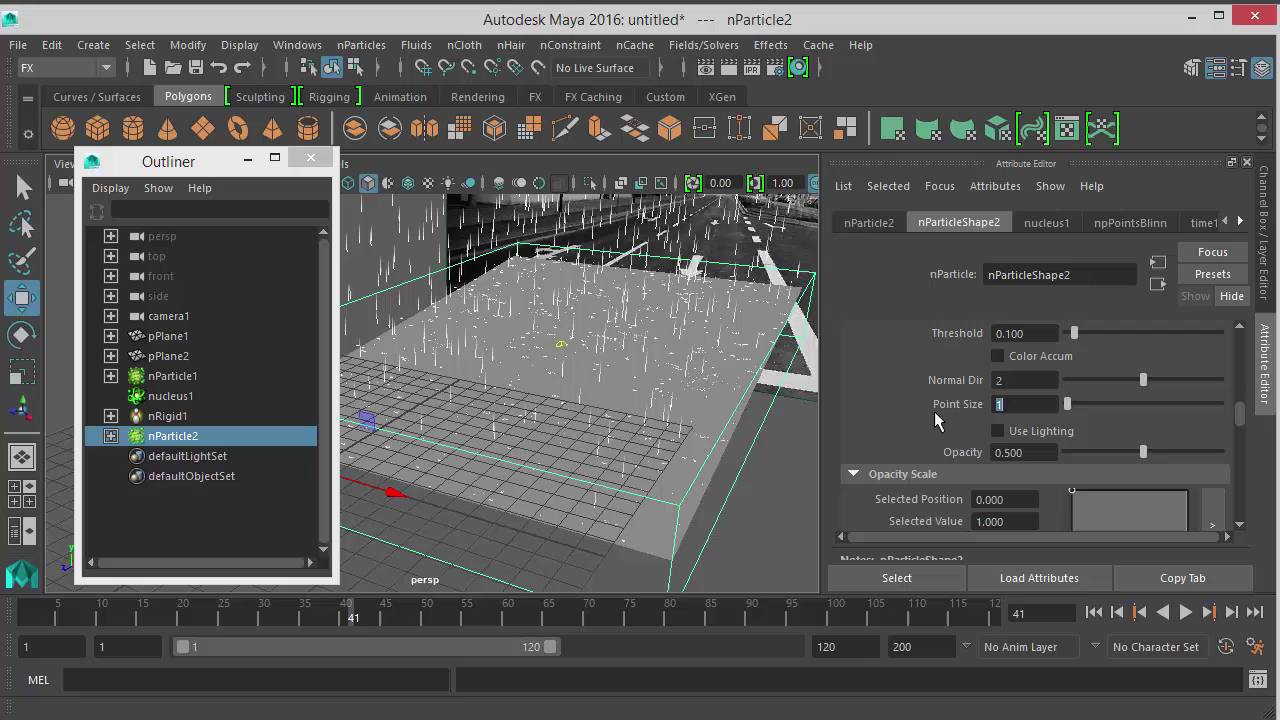
- Replay the simulation from the first frame to check the splash particles at the smaller point size
{"action": "left_click", "coordinate": [1093, 612]}
{"action": "left_click", "coordinate": [1185, 612]}
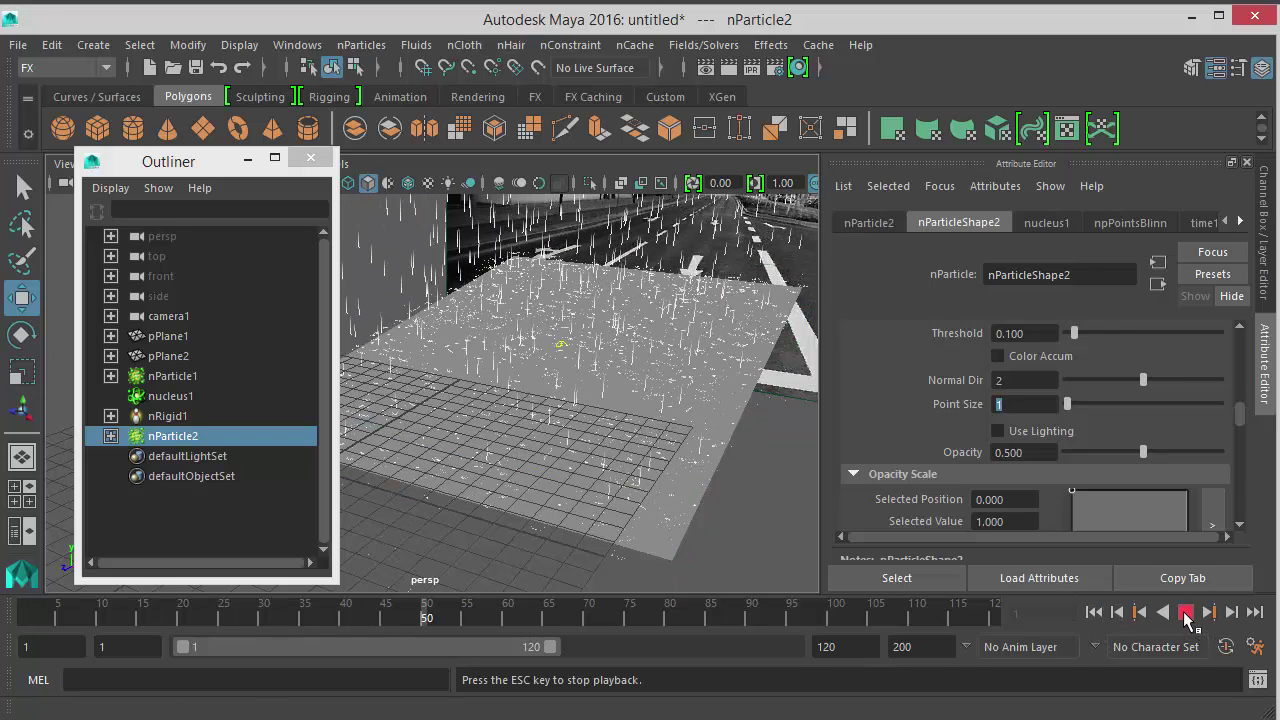
{"action": "left_click", "coordinate": [1185, 612]}
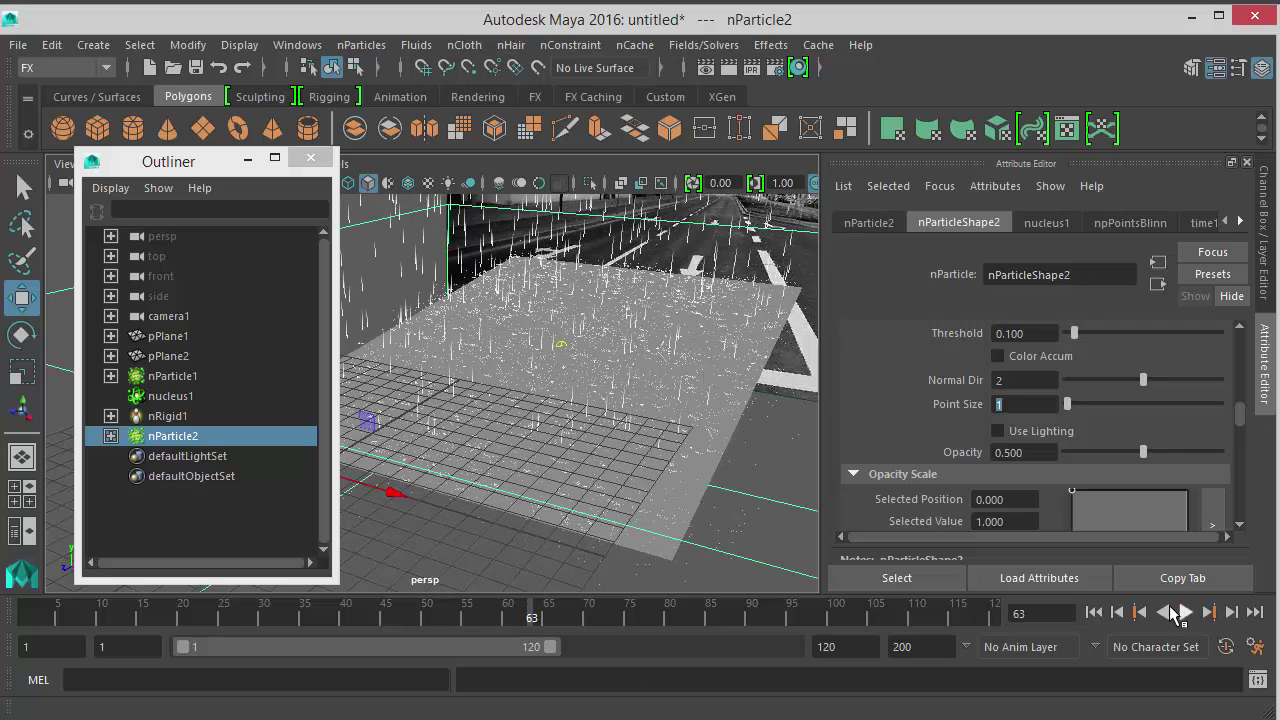
{"action": "scroll", "coordinate": [926, 470], "scroll_direction": "down", "scroll_amount": 6}
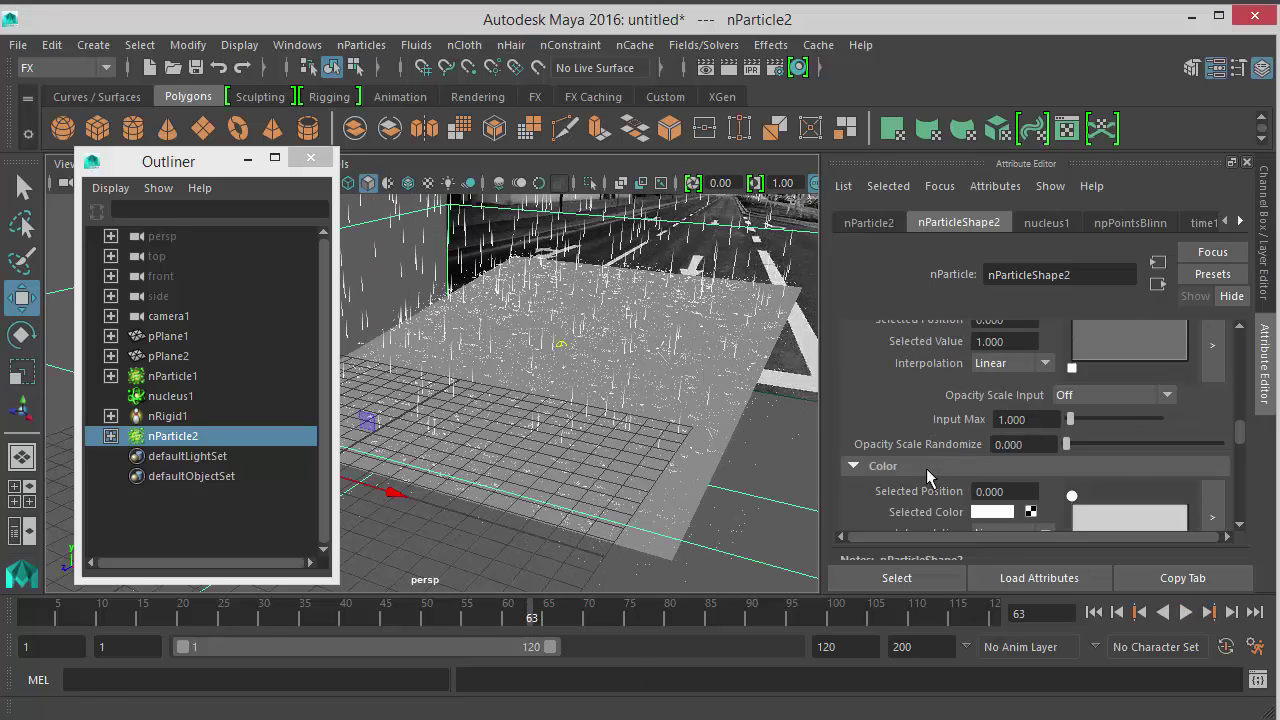
{"action": "scroll", "coordinate": [929, 467], "scroll_direction": "up", "scroll_amount": 10}
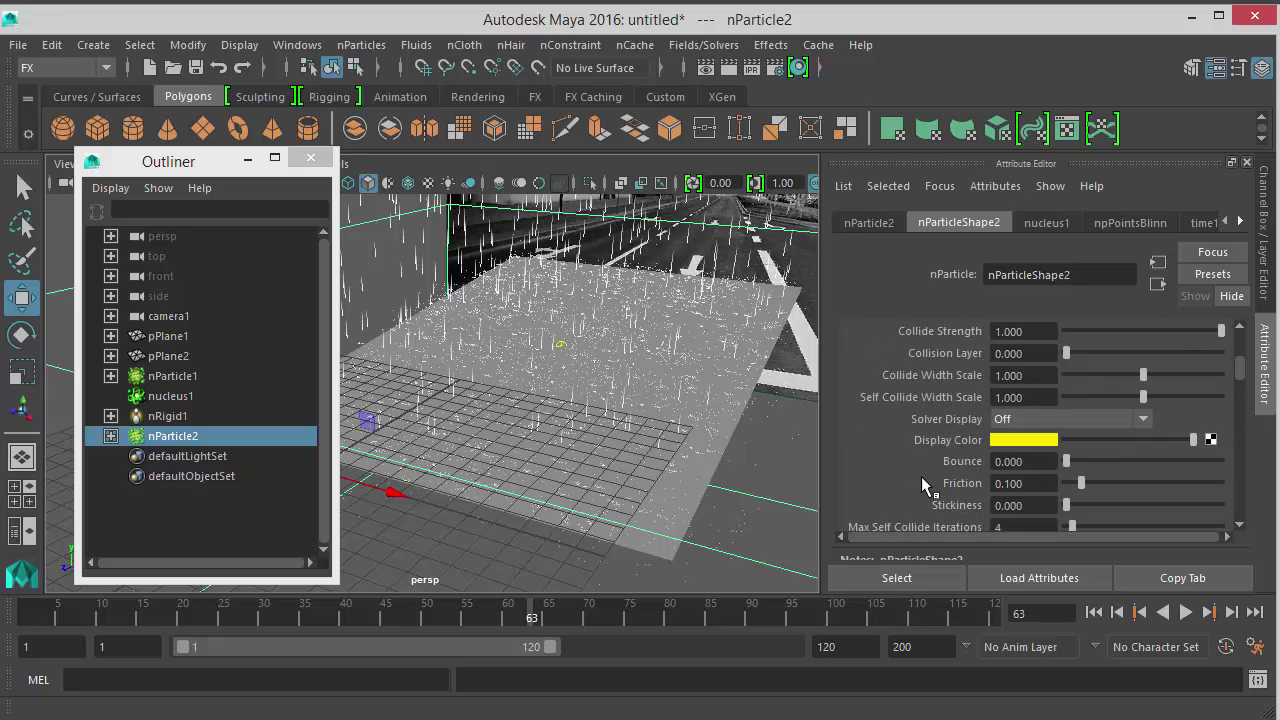
{"action": "scroll", "coordinate": [923, 475], "scroll_direction": "up", "scroll_amount": 3}
{"action": "left_click_drag", "start_coordinate": [623, 425], "coordinate": [628, 398], "text": "alt"}
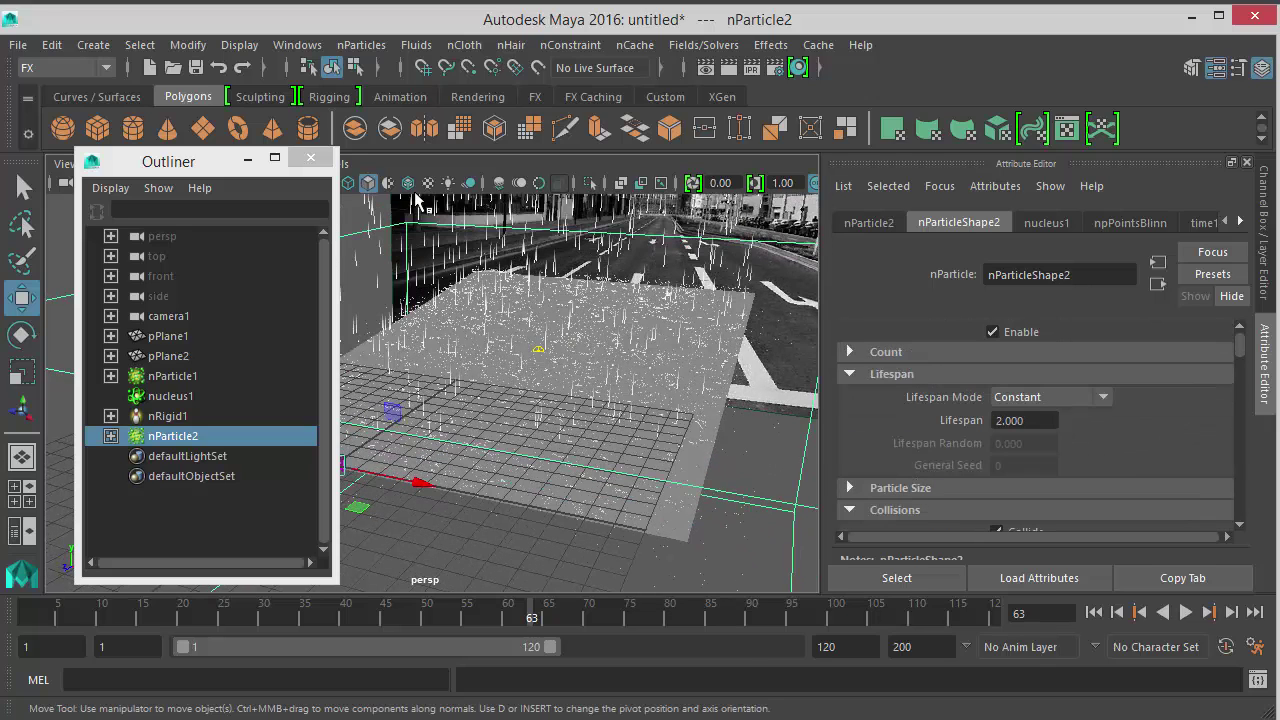
- Put the Outliner away and switch the viewport from the perspective view to camera1
{"action": "left_click", "coordinate": [340, 164]}
{"action": "left_click", "coordinate": [222, 164]}
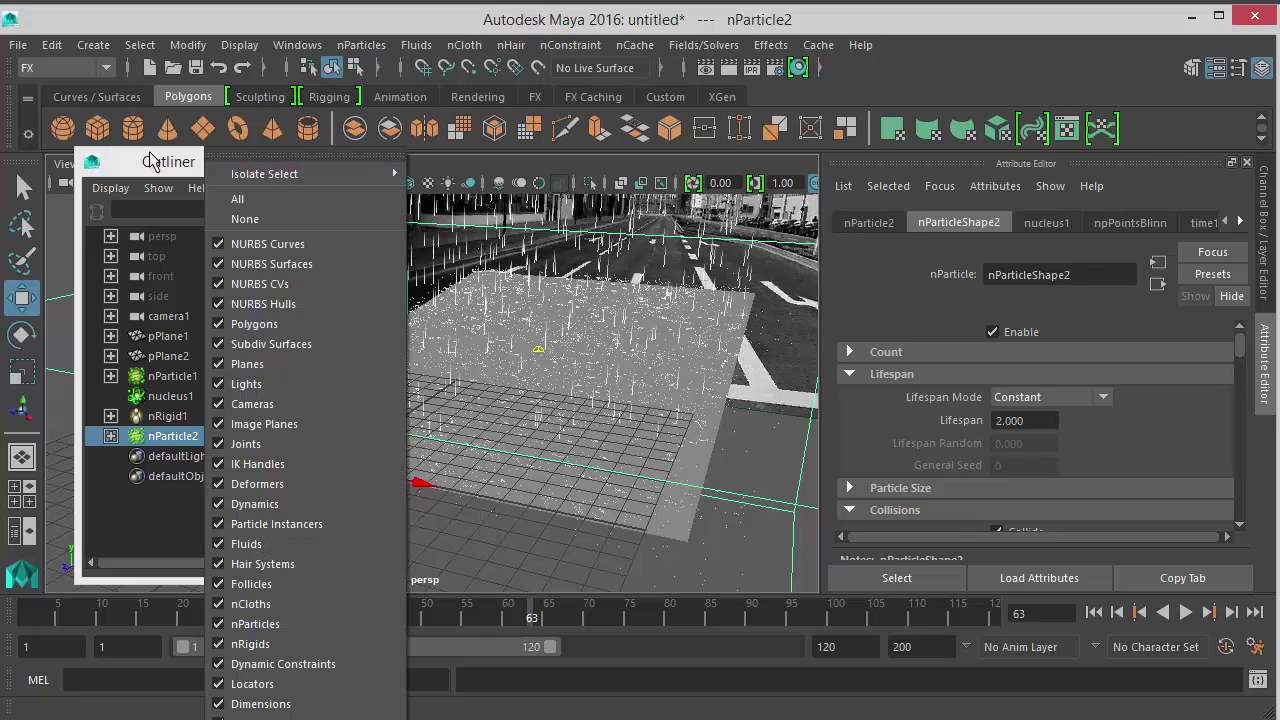
{"action": "left_click", "coordinate": [150, 160]}
{"action": "left_click", "coordinate": [318, 160]}
{"action": "left_click", "coordinate": [332, 164]}
{"action": "mouse_move", "coordinate": [362, 193]}
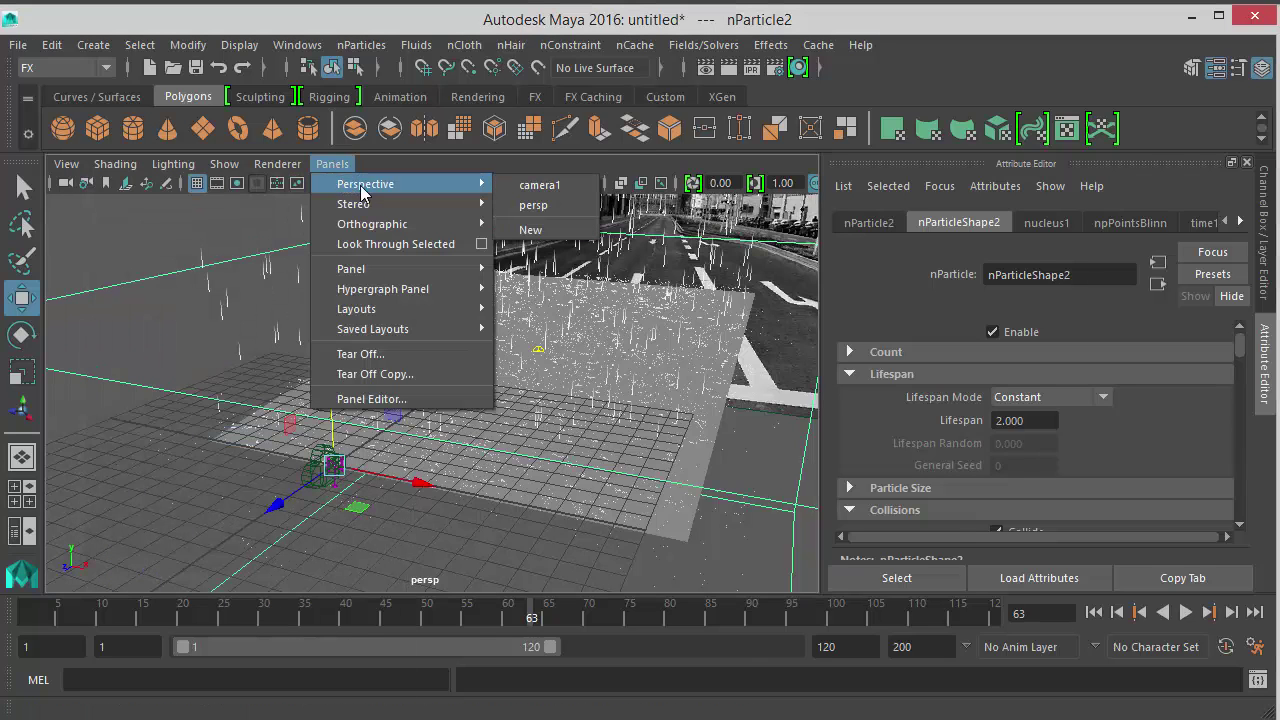
{"action": "left_click", "coordinate": [556, 192]}
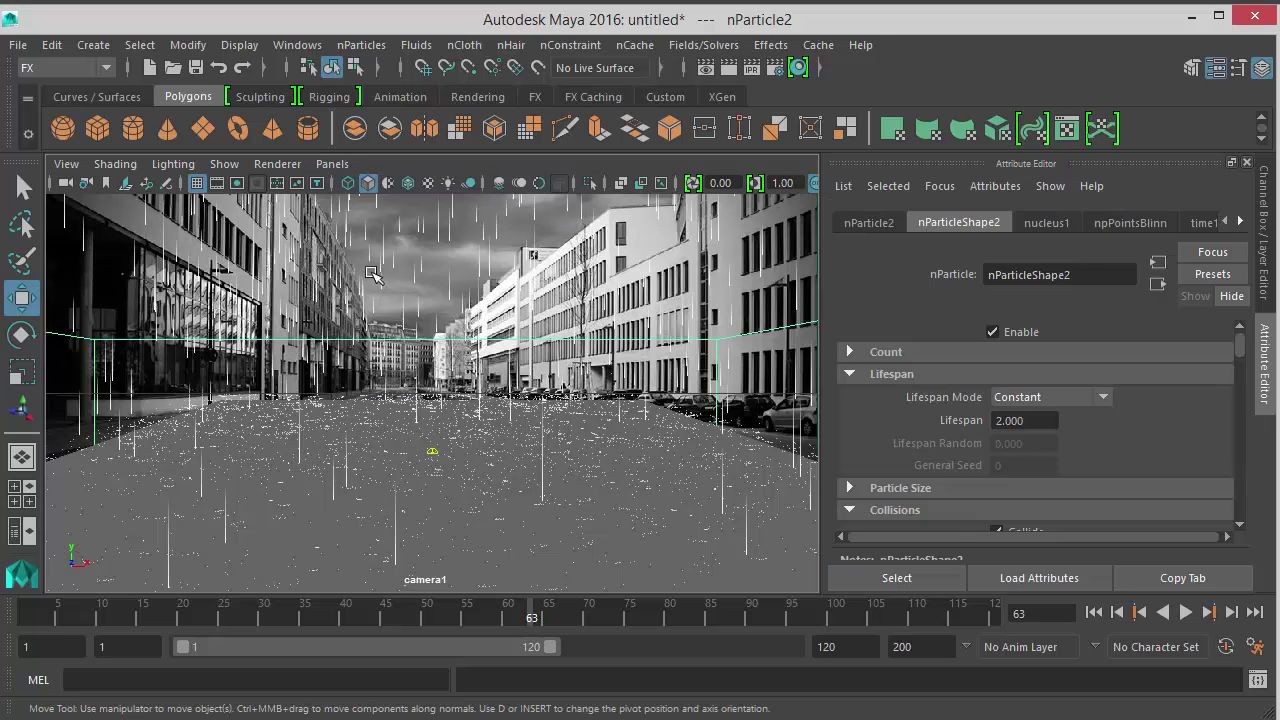
- Select the ground plane pPlane1 in the Outliner, hide it from the camera view and put the Outliner away
{"action": "left_click", "coordinate": [463, 526]}
{"action": "left_click", "coordinate": [452, 538]}
{"action": "left_click", "coordinate": [297, 44]}
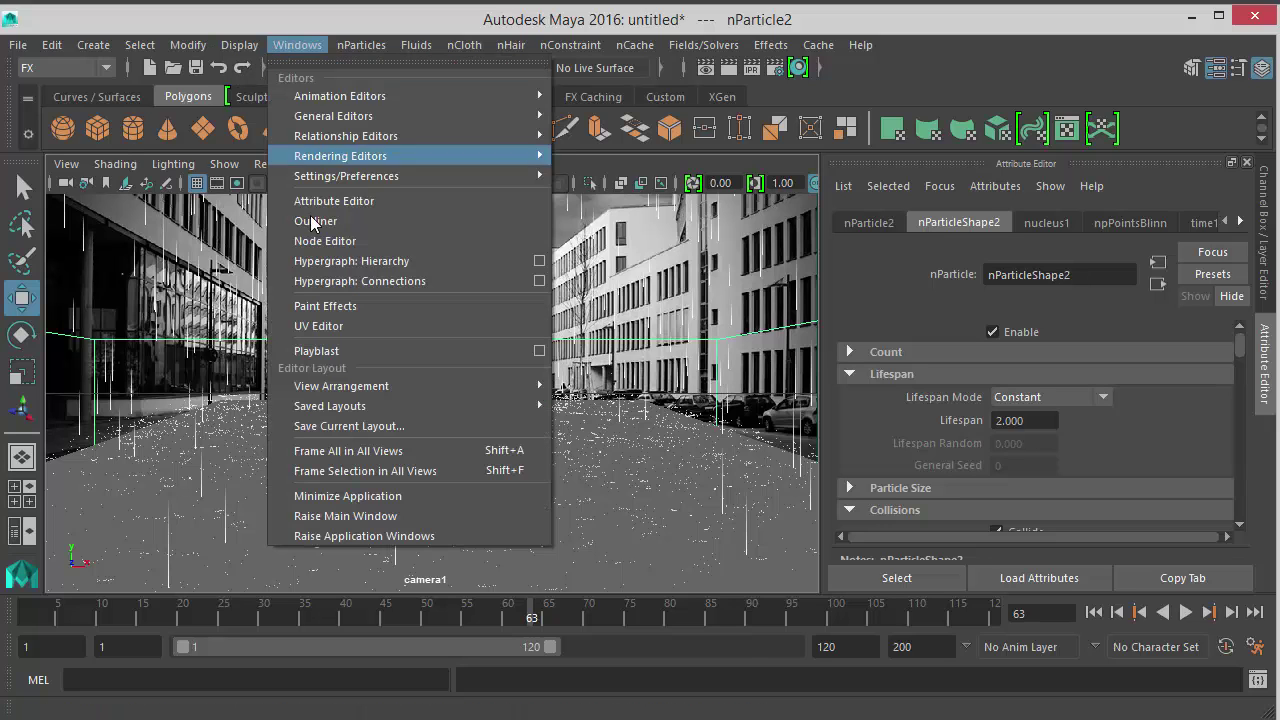
{"action": "left_click", "coordinate": [305, 220]}
{"action": "left_click", "coordinate": [166, 356]}
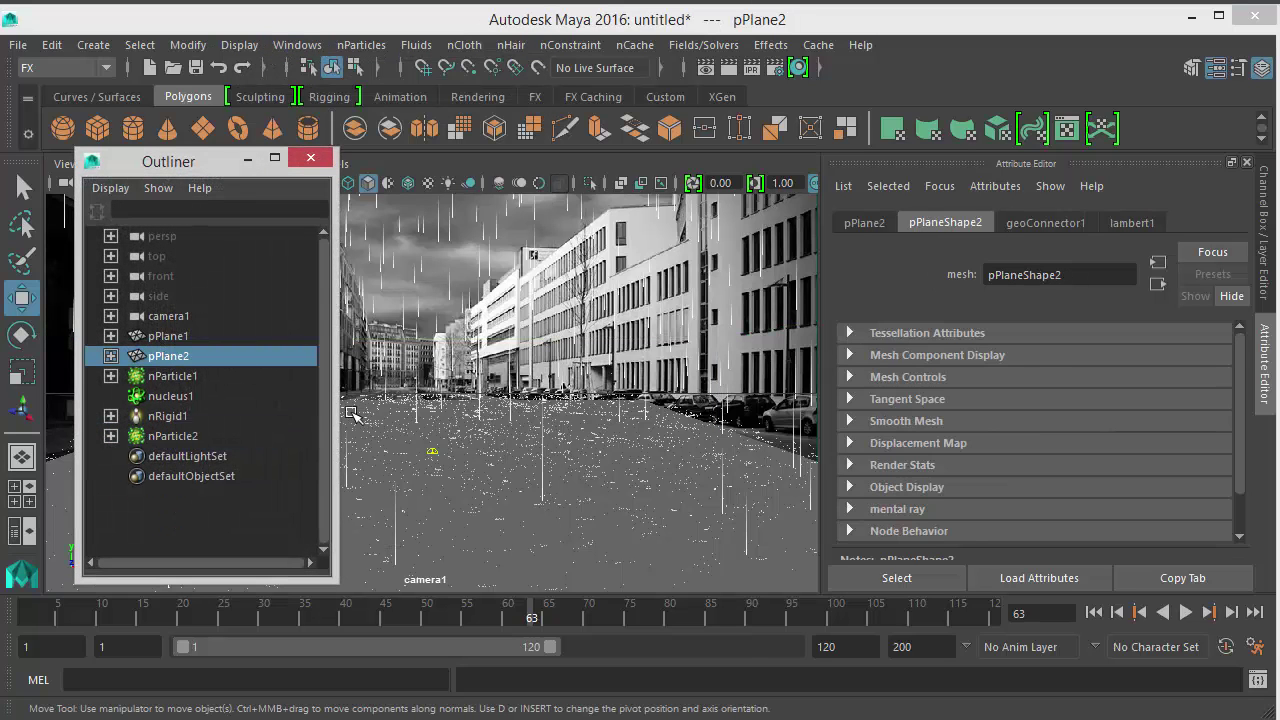
{"action": "left_click", "coordinate": [168, 336]}
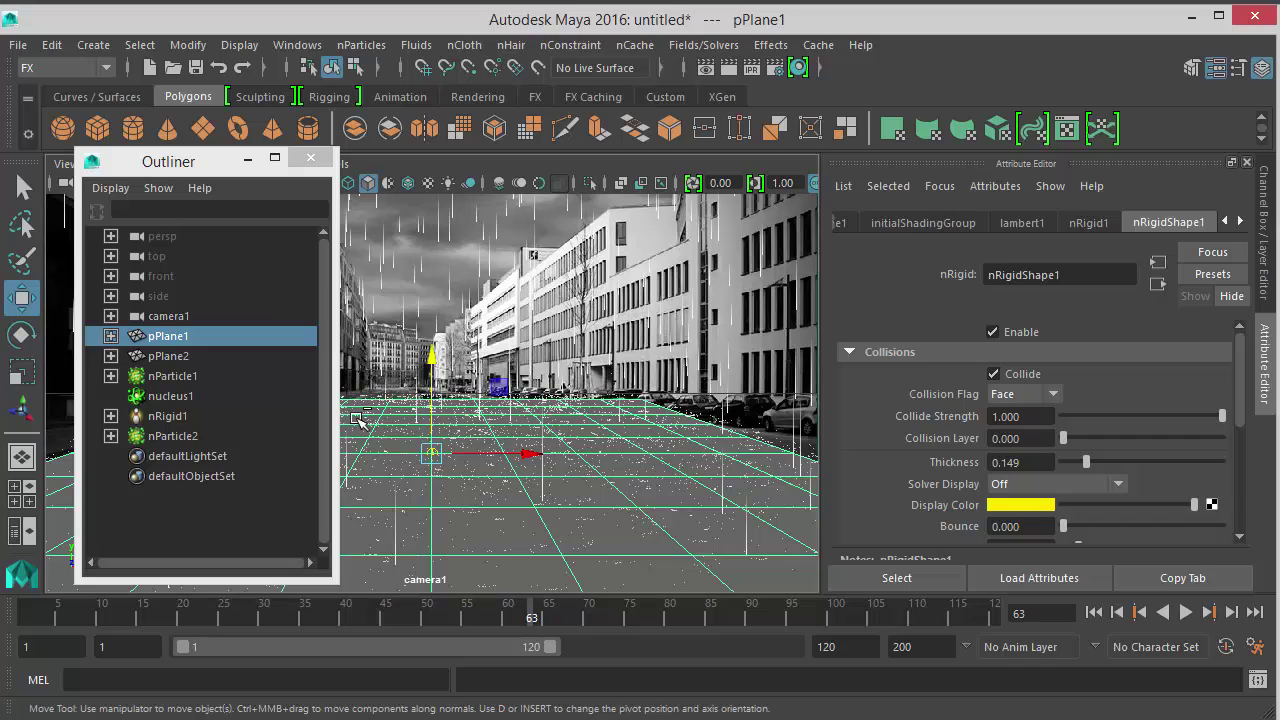
{"action": "key", "text": "ctrl+h"}
{"action": "left_click", "coordinate": [245, 158]}
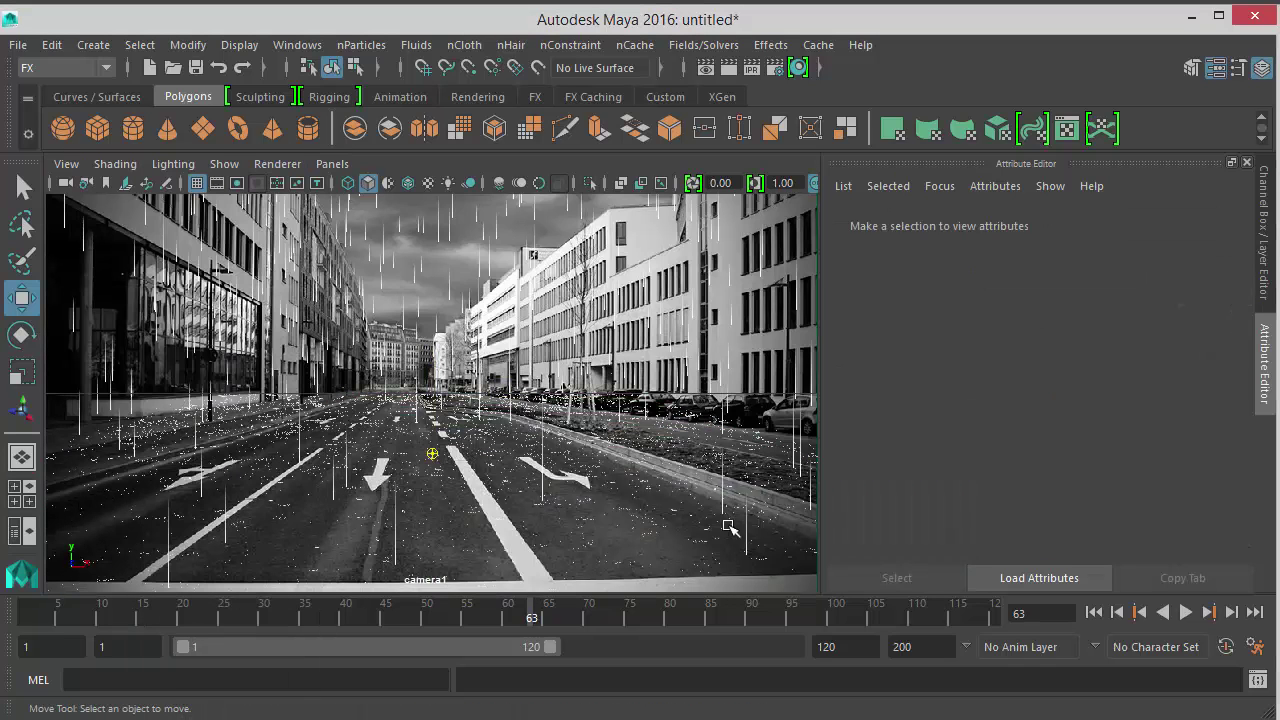
- Play the simulation from the first frame through camera1 to check the rain and splashes against the street background
{"action": "left_click", "coordinate": [1095, 612]}
{"action": "left_click", "coordinate": [1186, 612]}
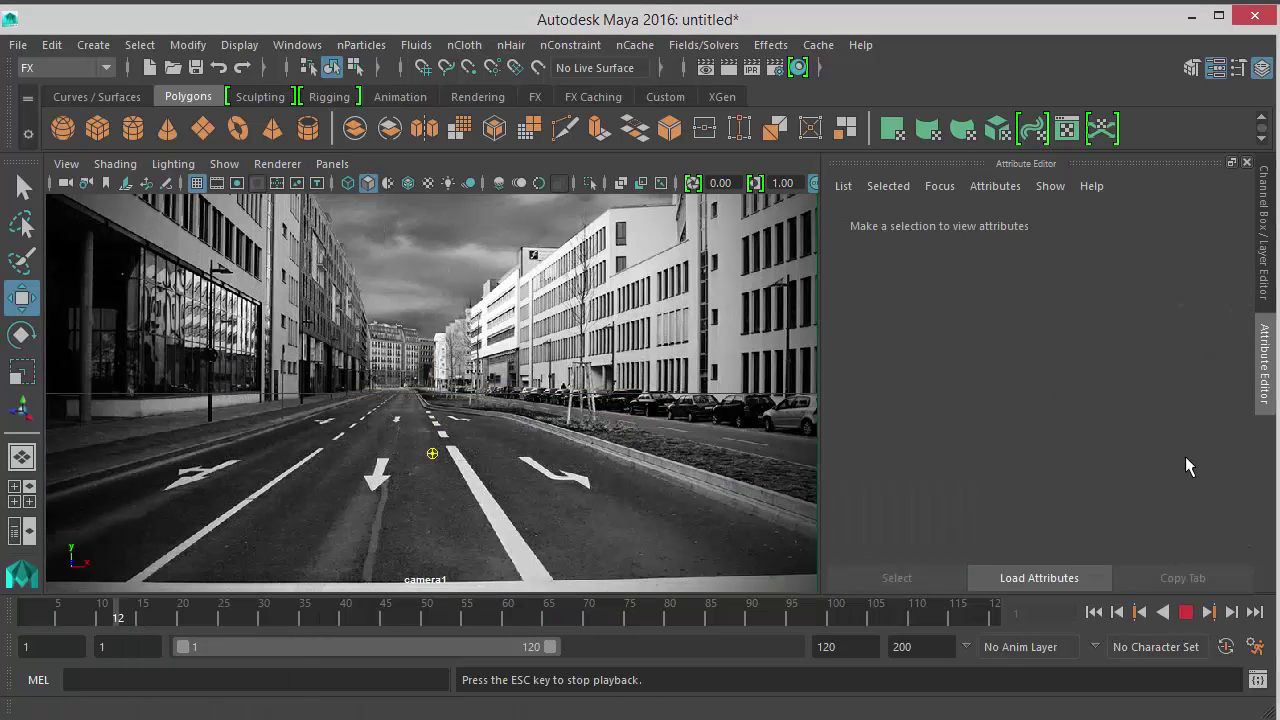